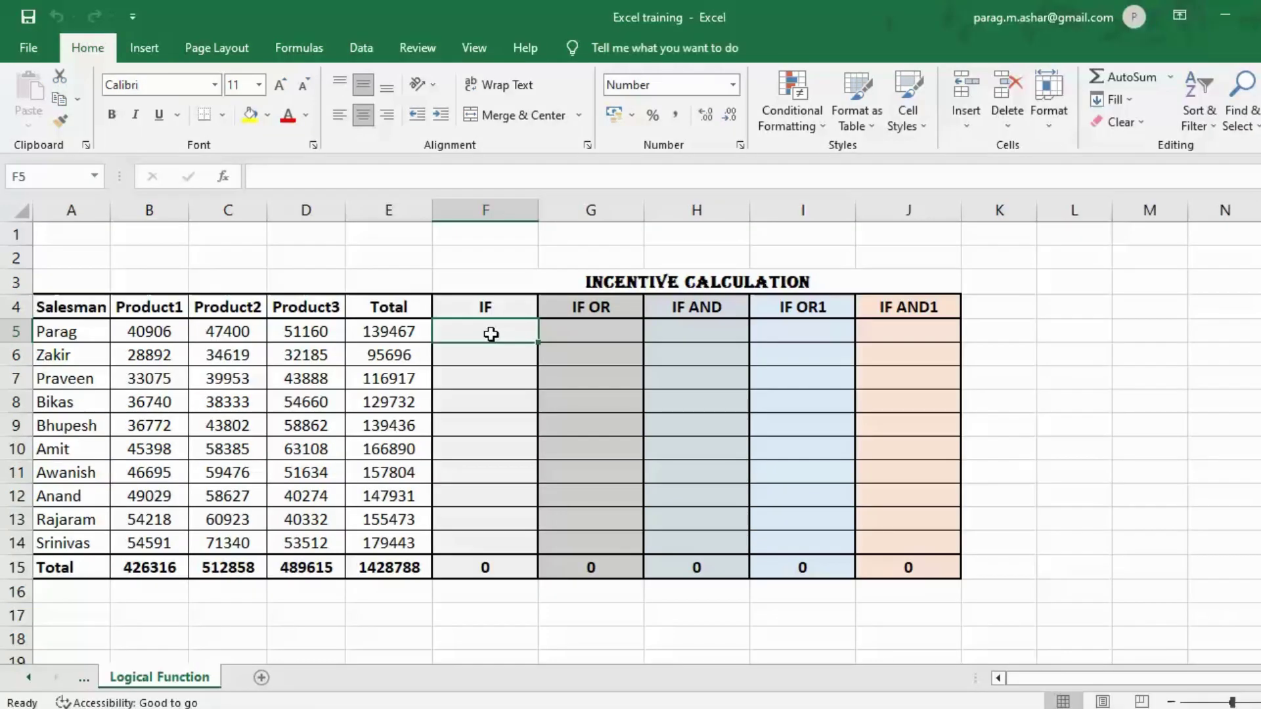
- Enter =IF(E5>=100000,E5*2%,"Work Smartly") in cell F5 of the IF column
type("=")
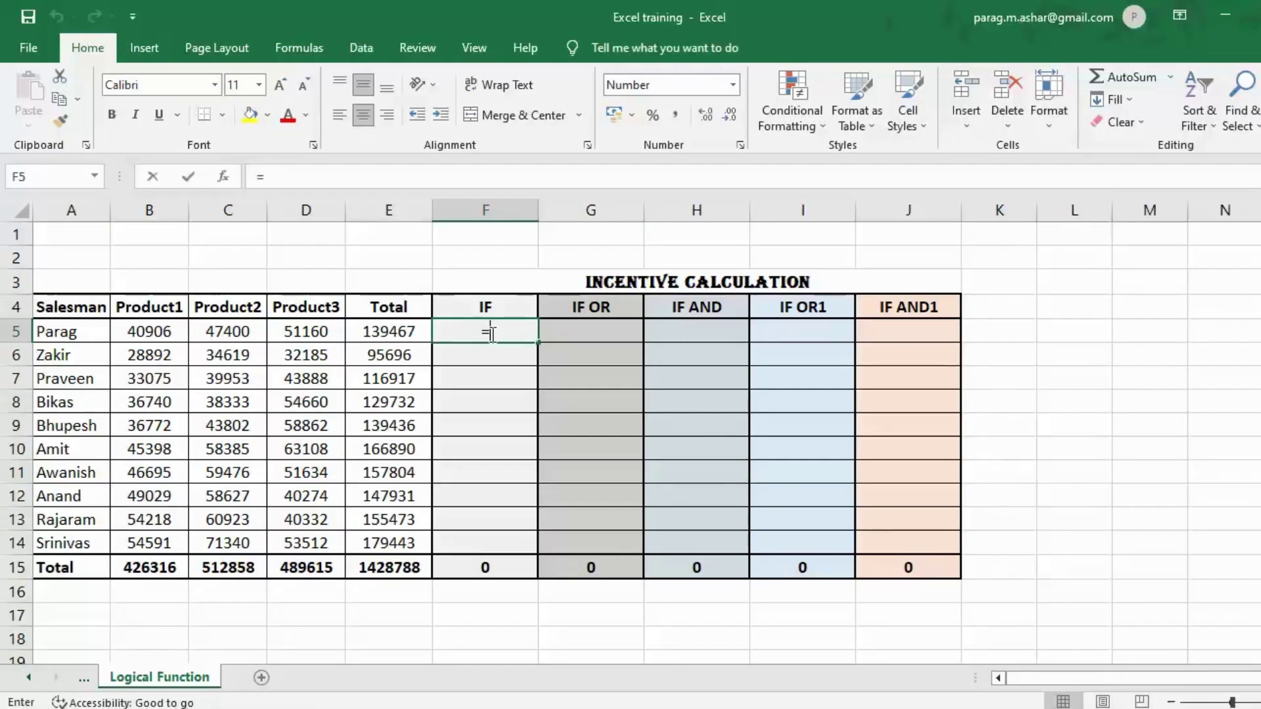
type("if(")
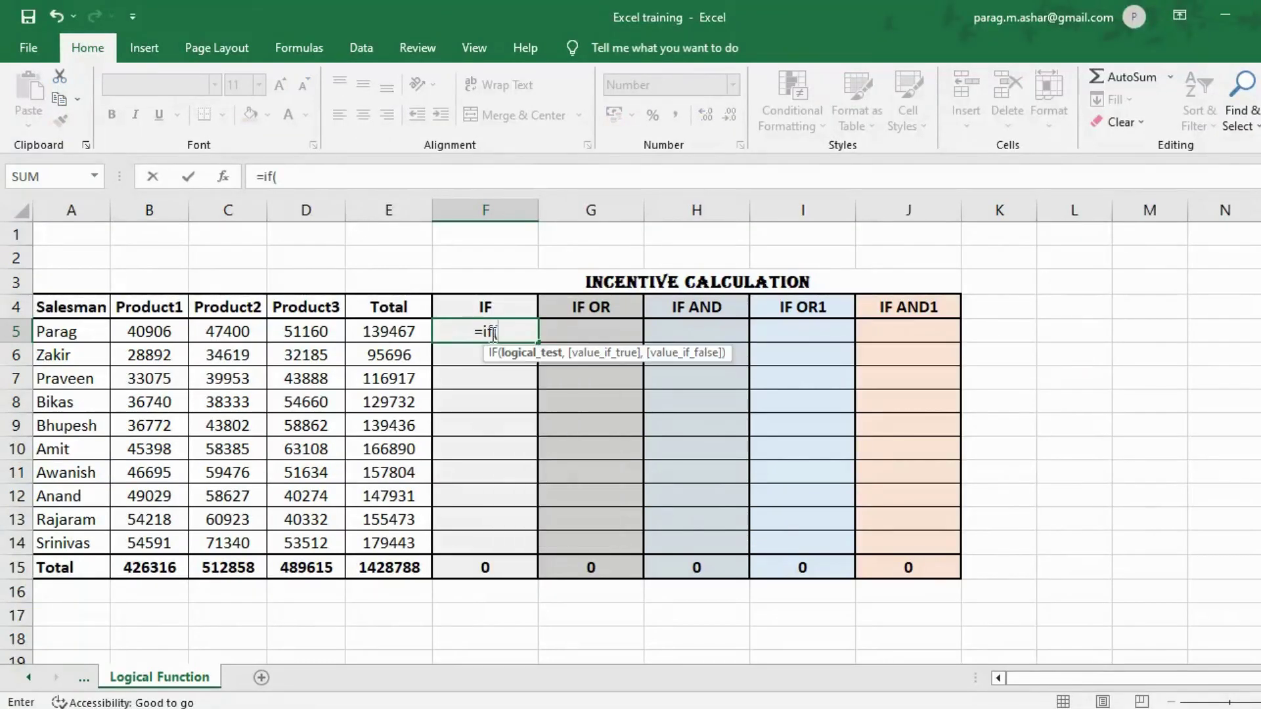
key("Left")
type(">")
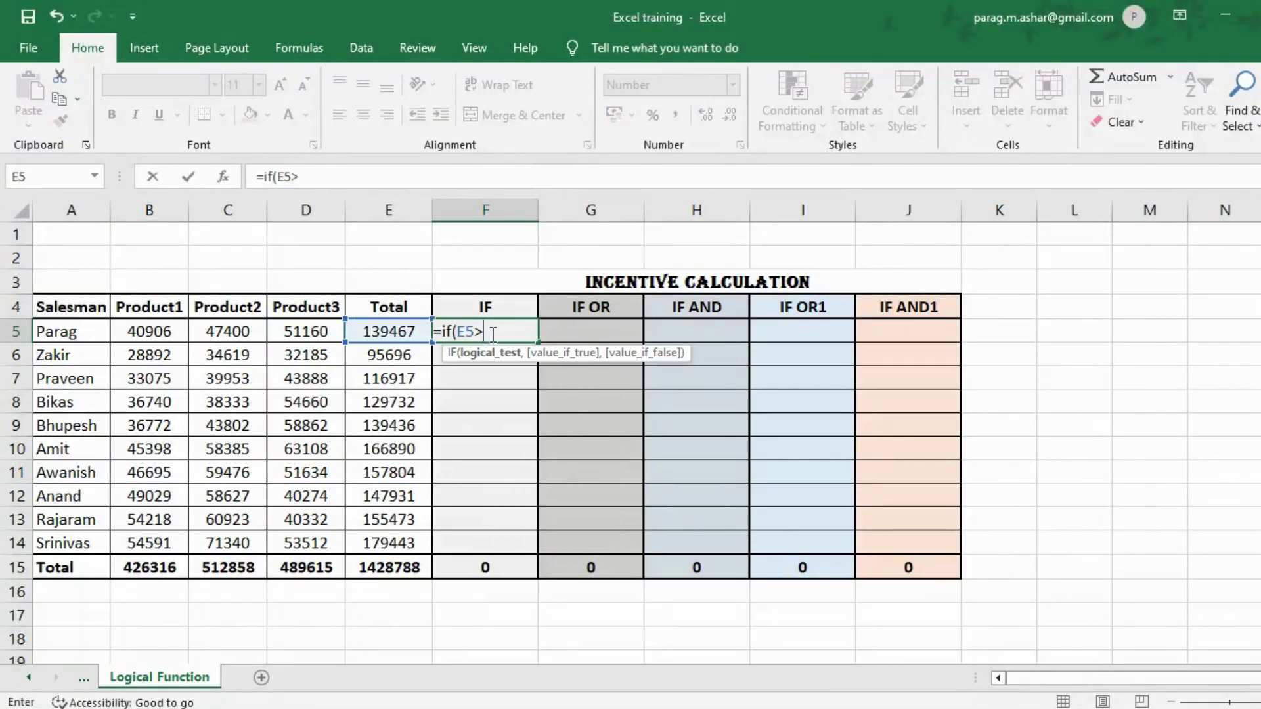
type("=100000")
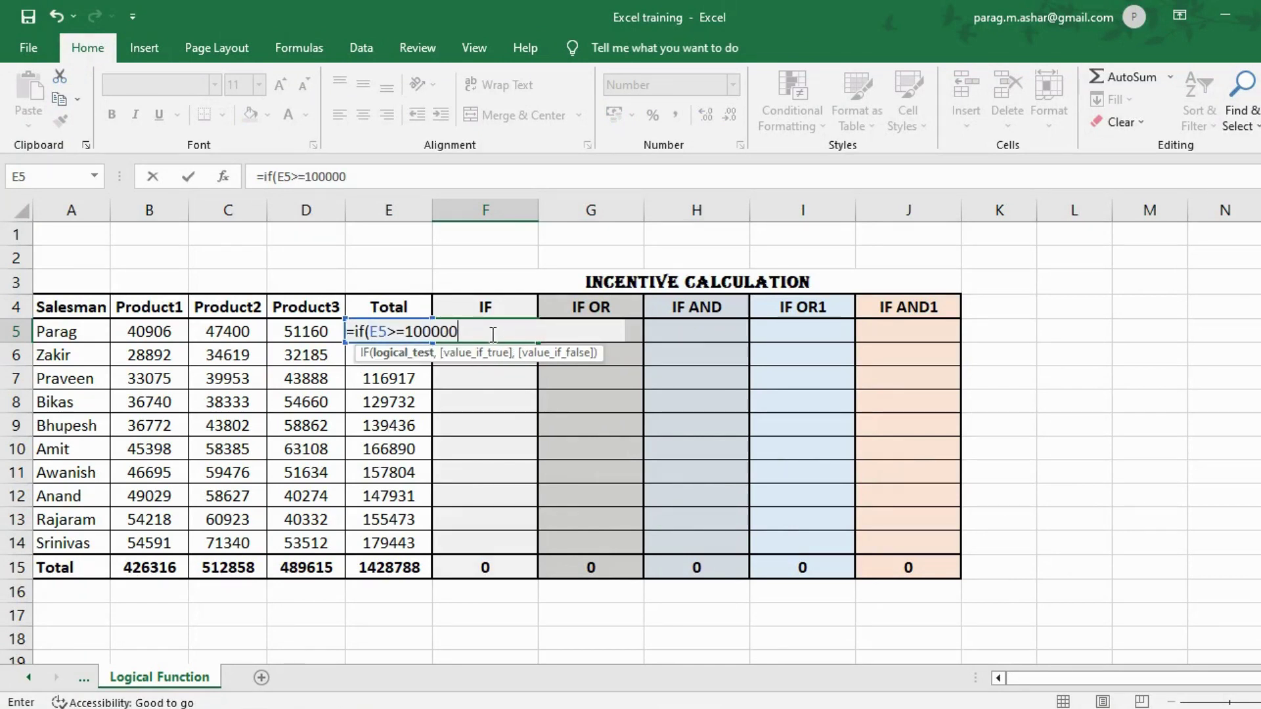
type(",")
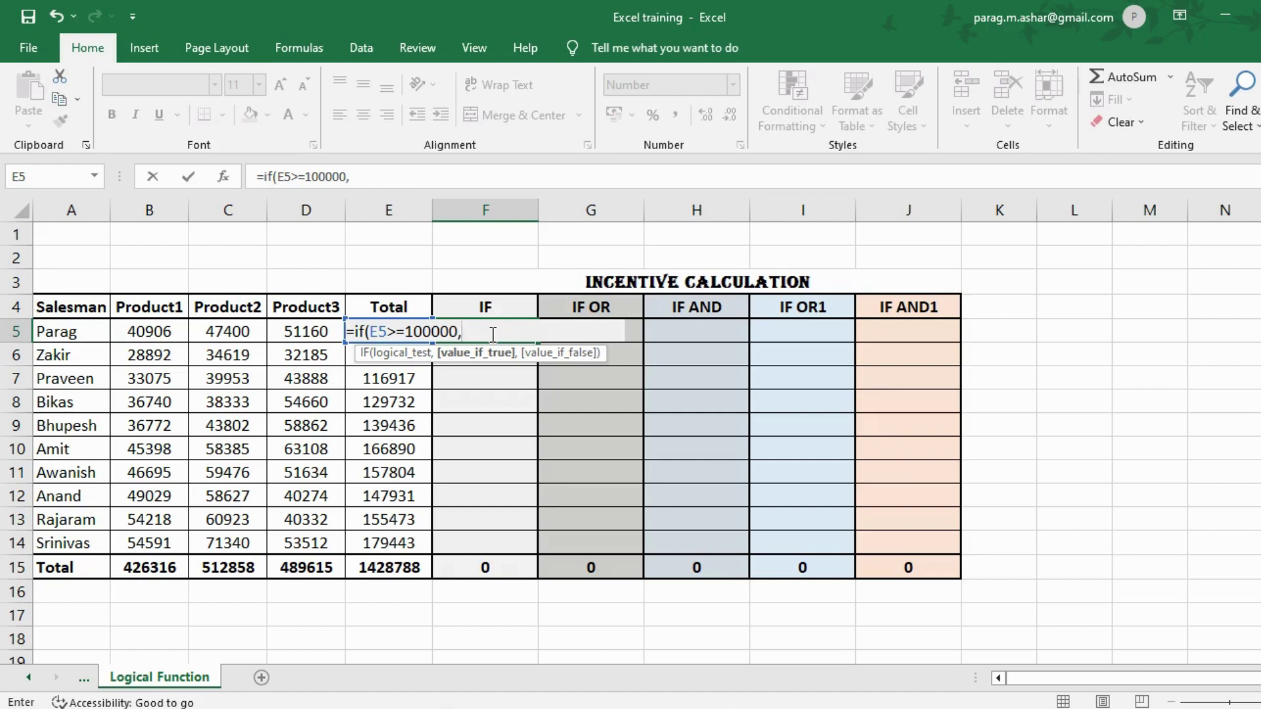
type("e5*")
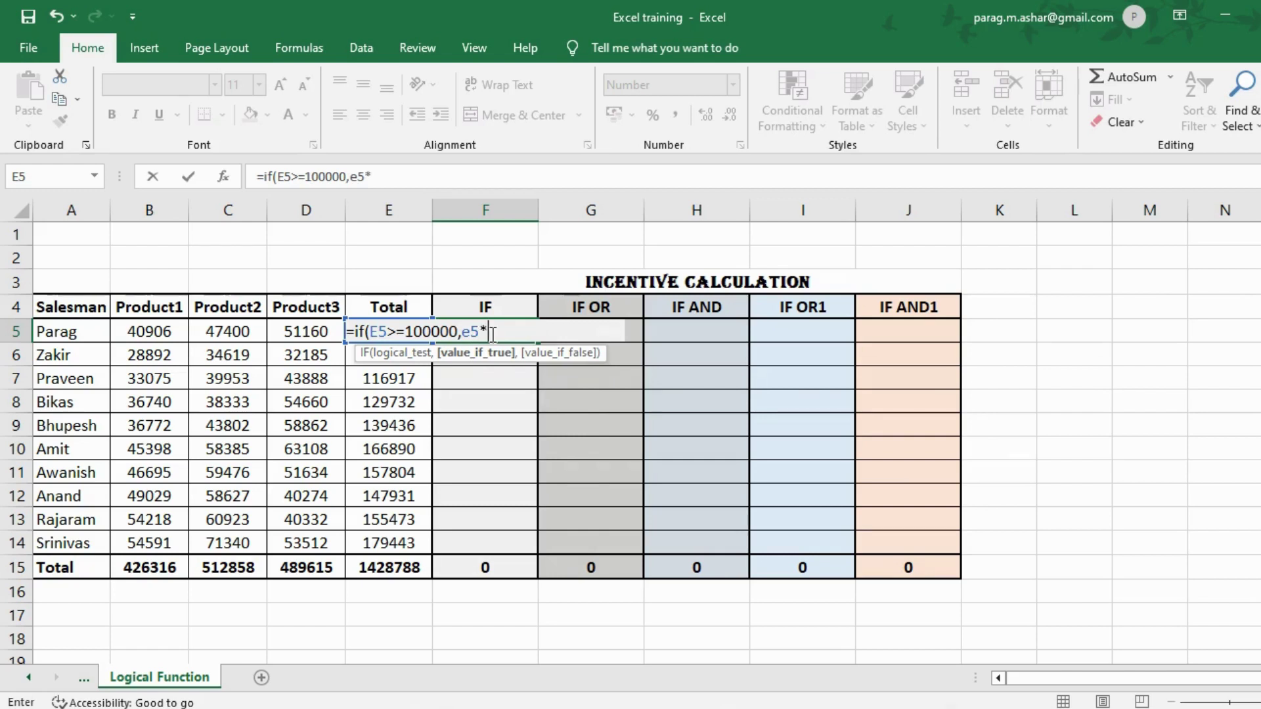
type("2")
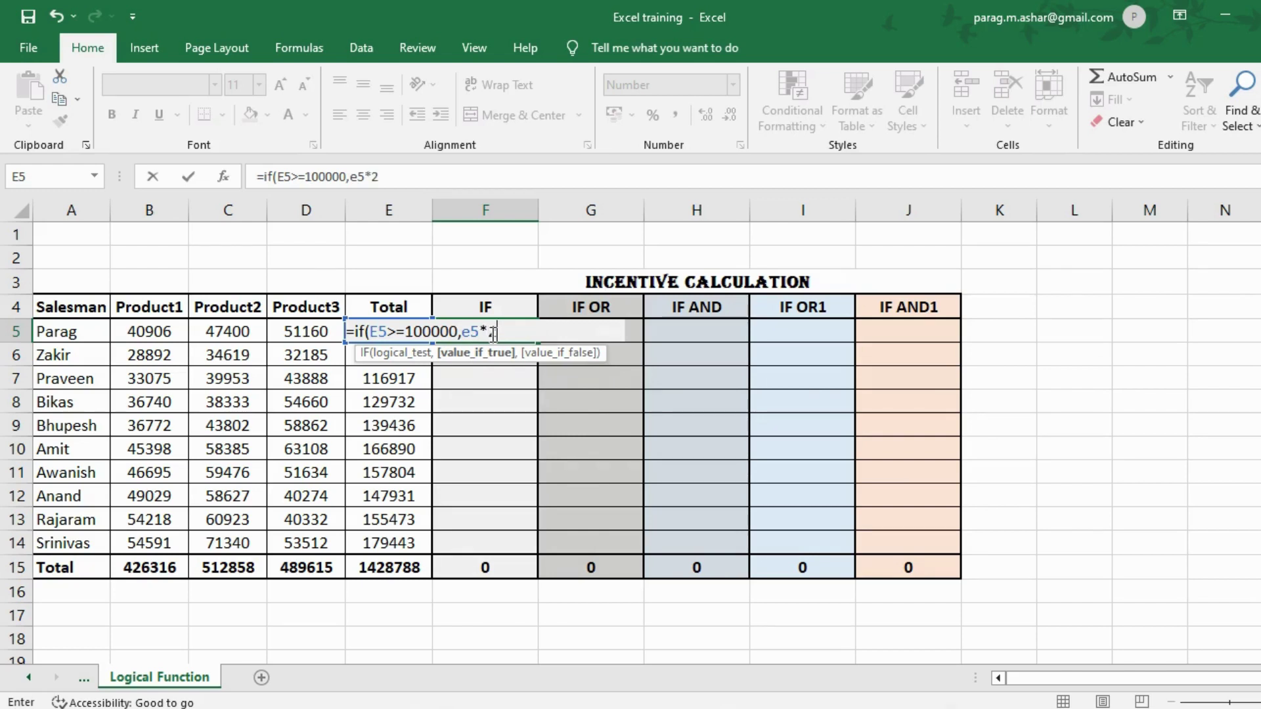
type("%,\"")
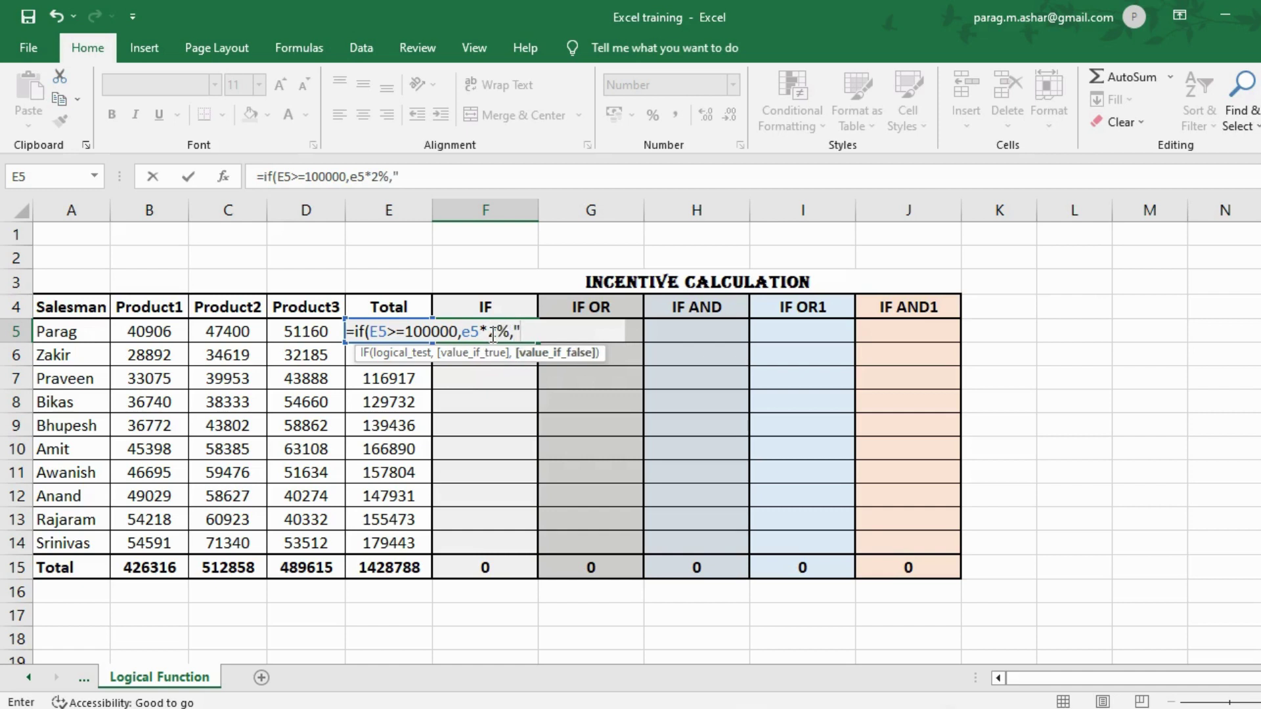
type("Work Smartl")
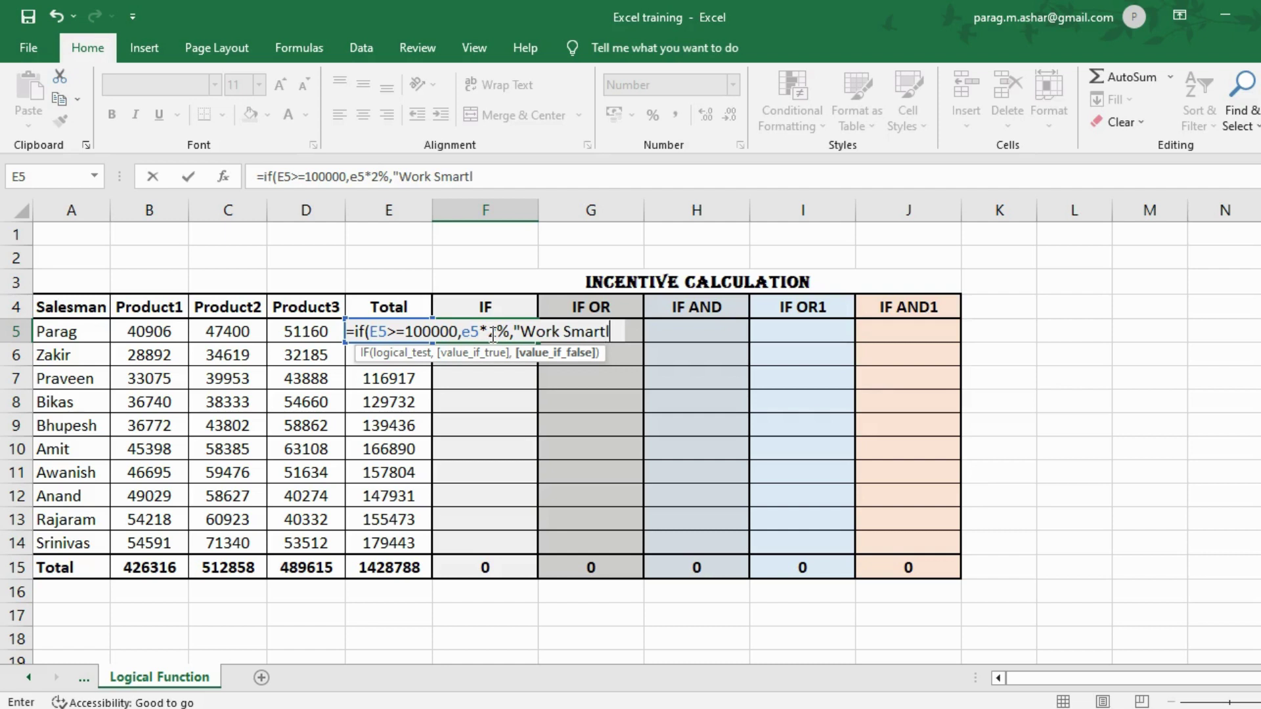
type("y\"")
key("Return")
- Copy the IF formula from F5 into F6 and check it against the total in E6
left_click(492, 332)
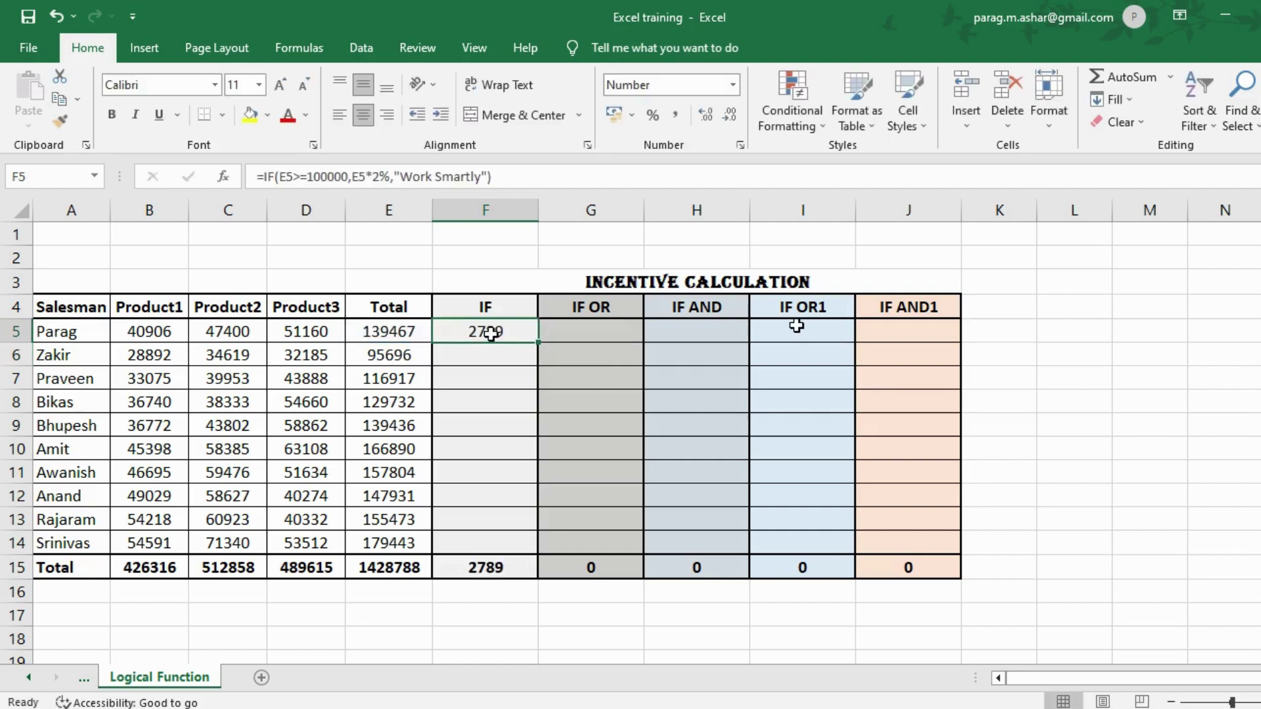
key("ctrl+c")
key("Down")
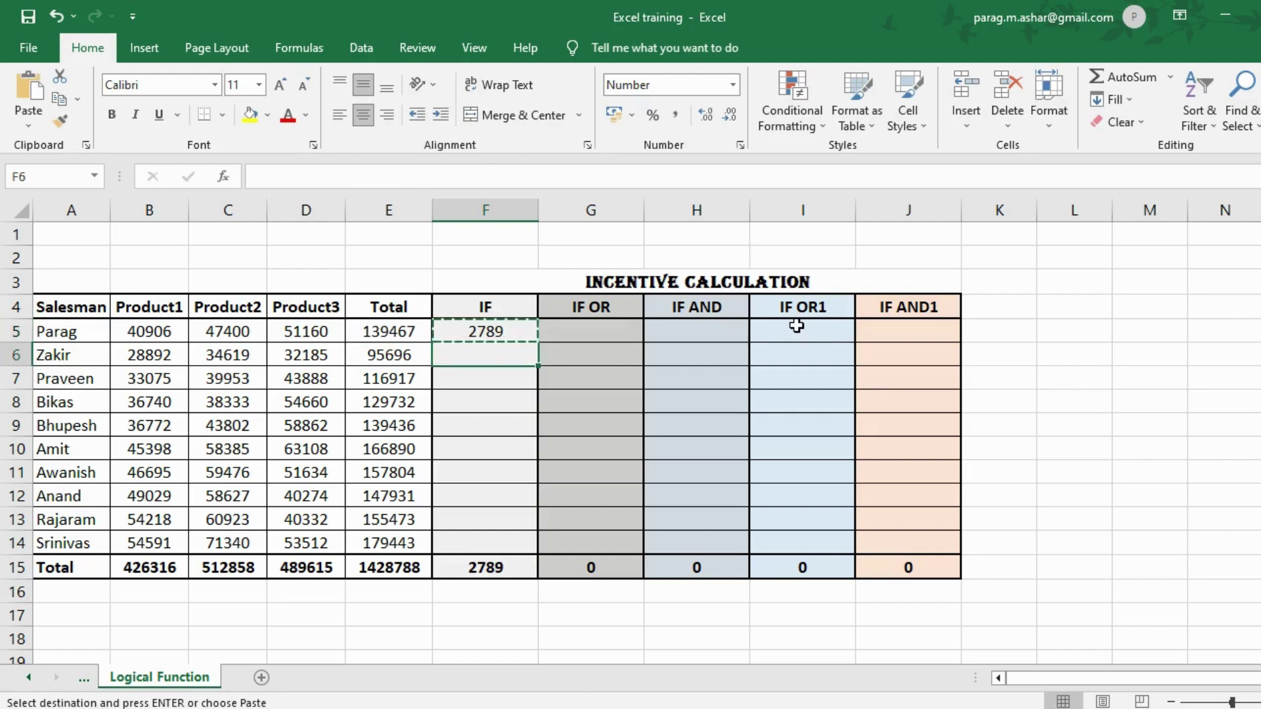
key("ctrl+v")
key("Left")
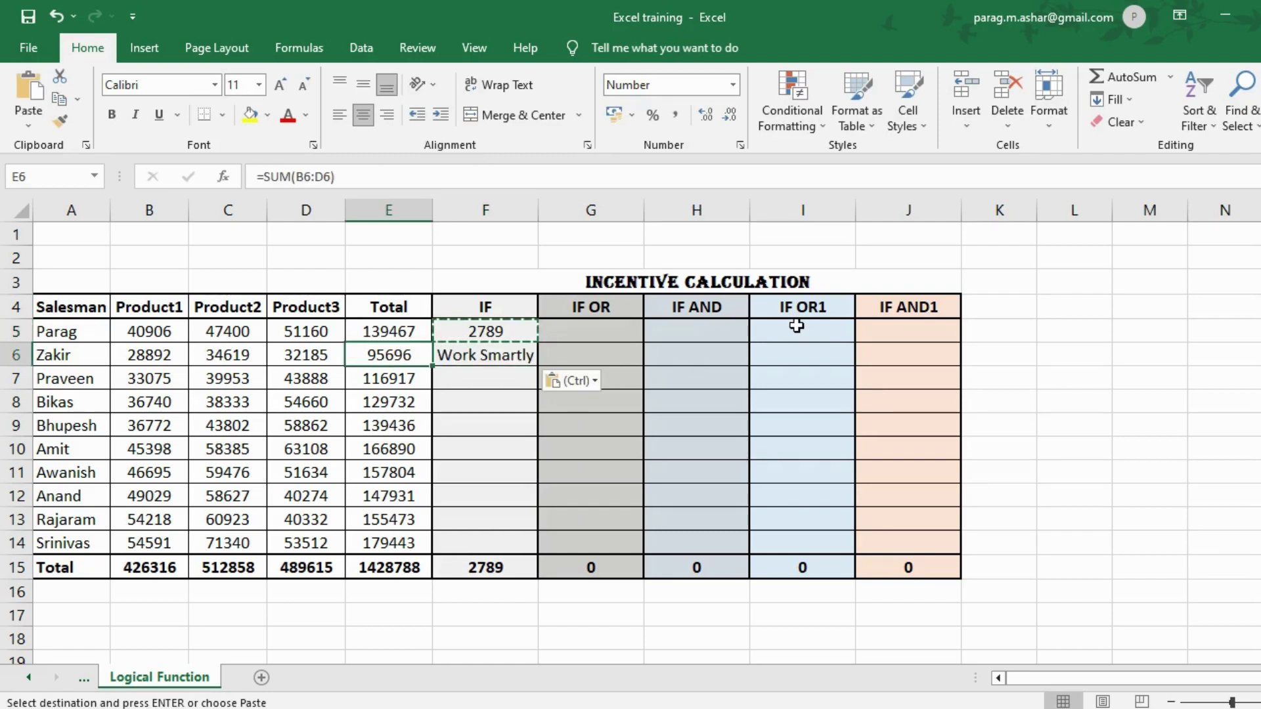
- Fill the remaining IF column cells by pasting the copied formula over F6:F14
key("Right")
key("shift+Down")
key("shift+Down")
key("shift+Down")
key("shift+Down")
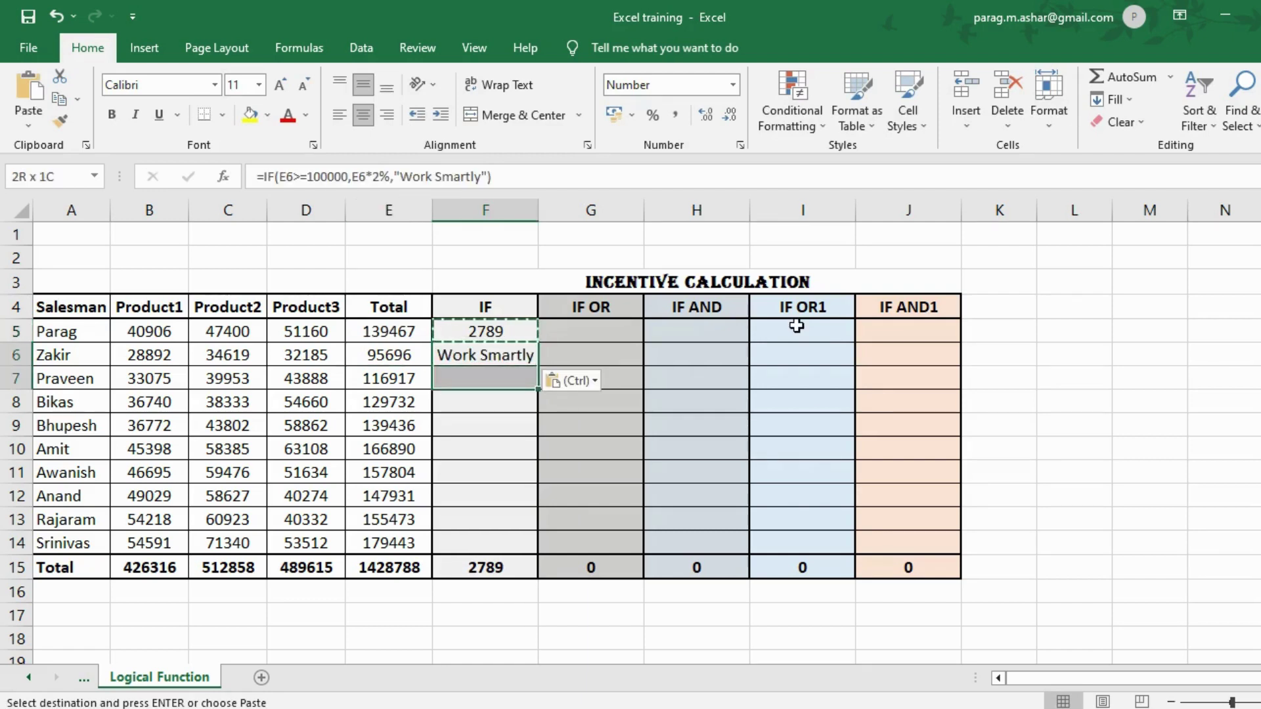
key("shift+Down")
key("shift+Down")
key("shift+Down")
key("shift+Down")
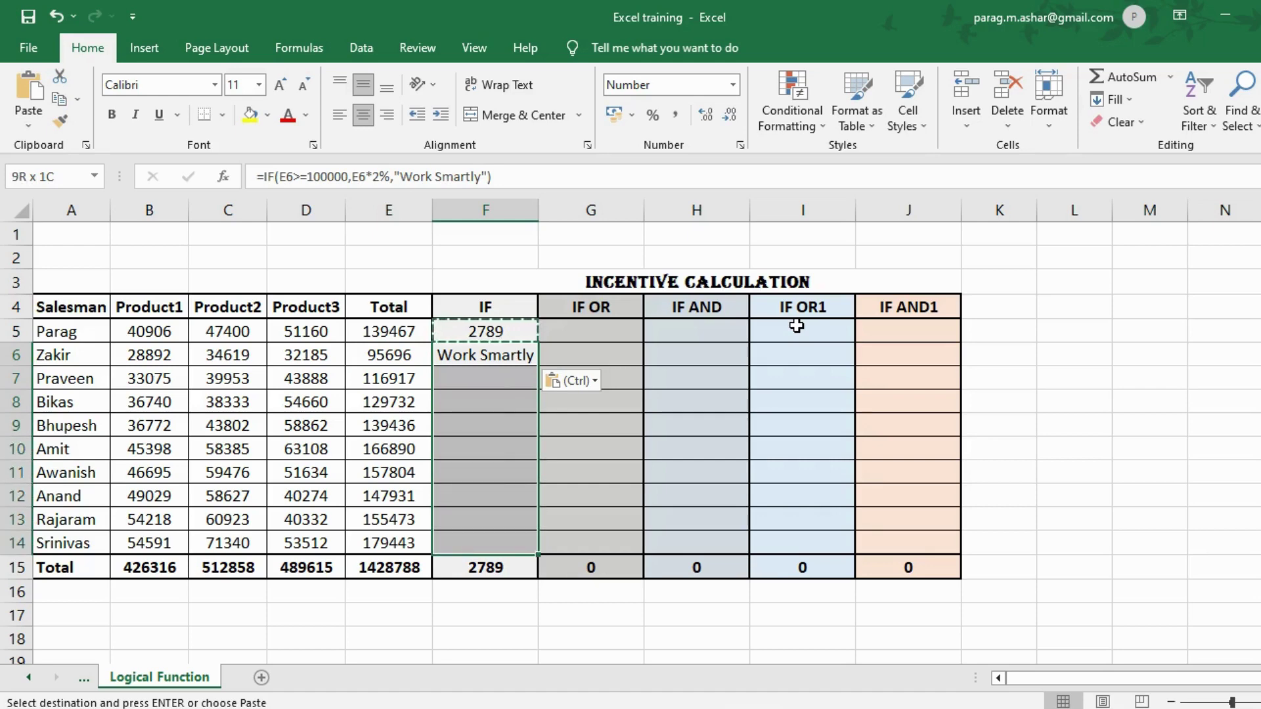
key("Return")
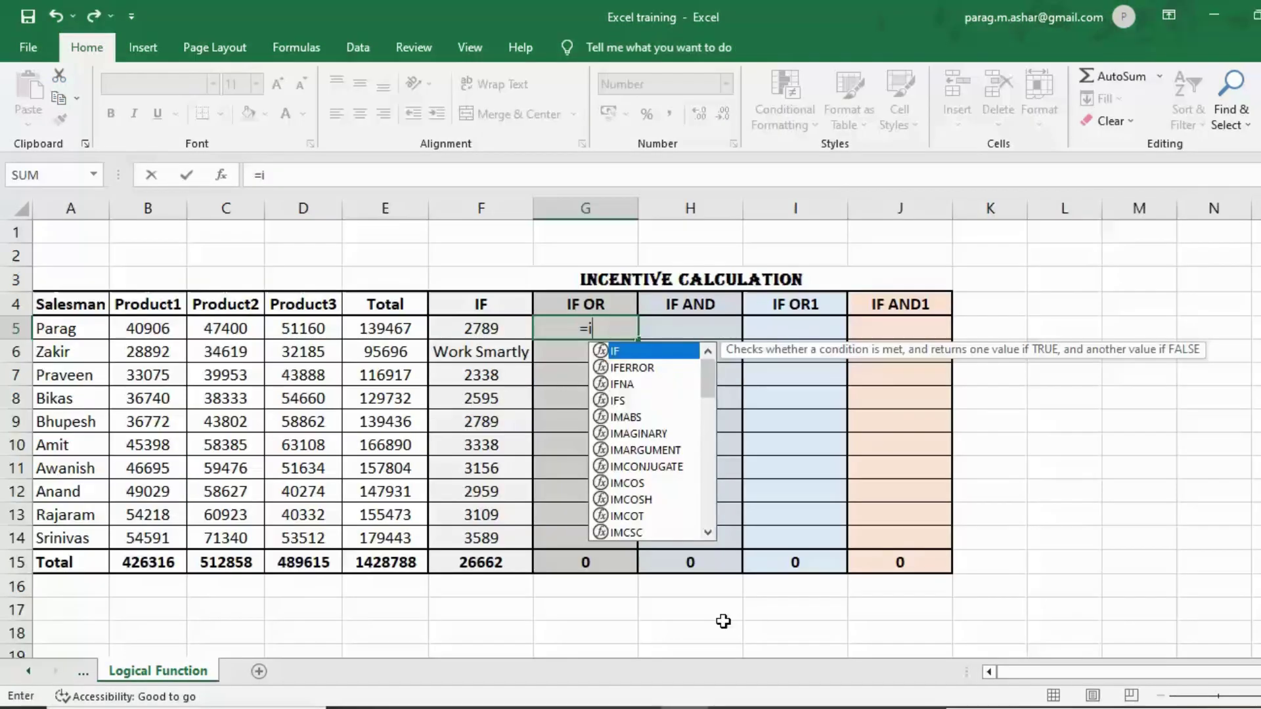
- Begin an IF formula with a nested OR test in G5, using B5>=50000 as the first condition
type("f")
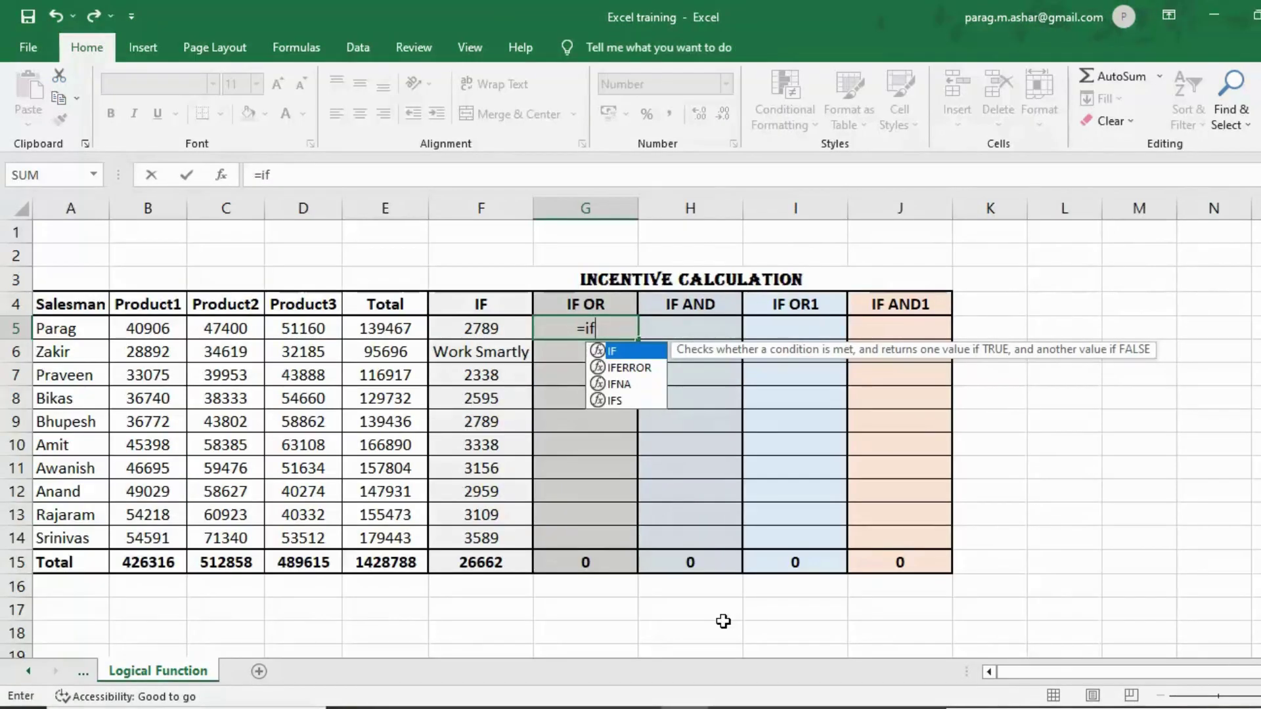
type("(o")
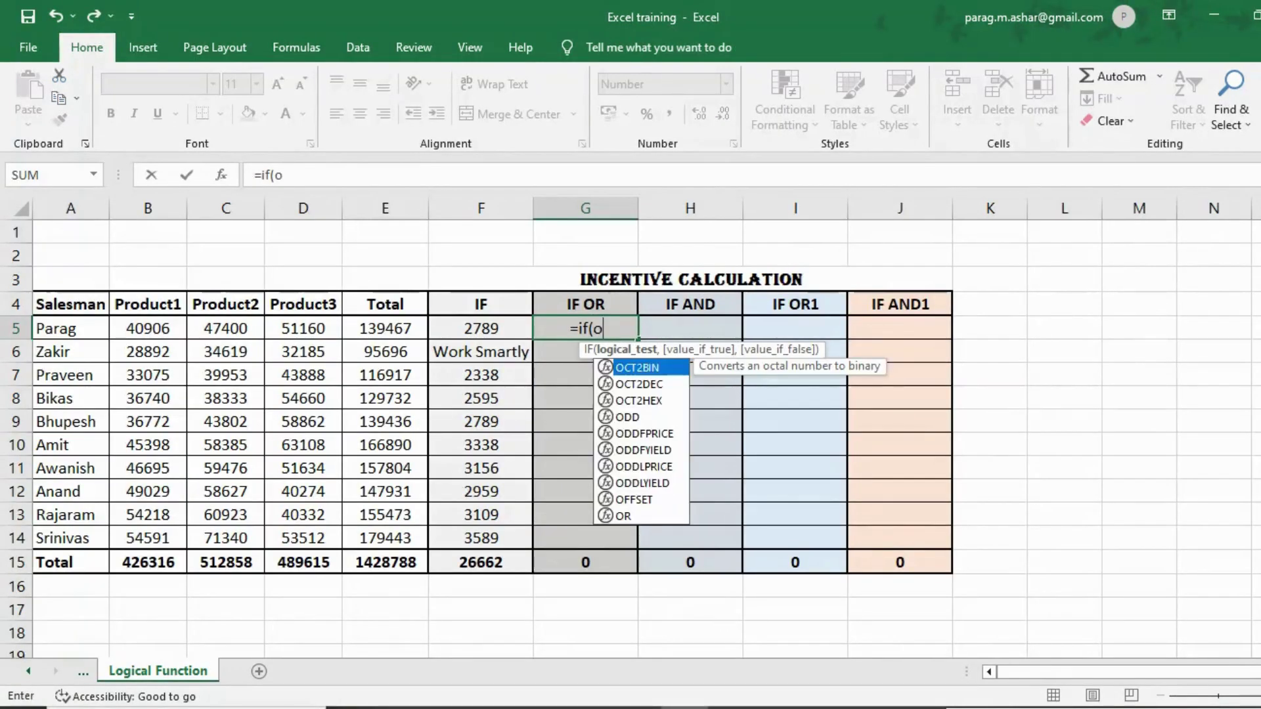
type("r(")
key("Left")
key("Left")
key("Left")
key("Left")
key("Left")
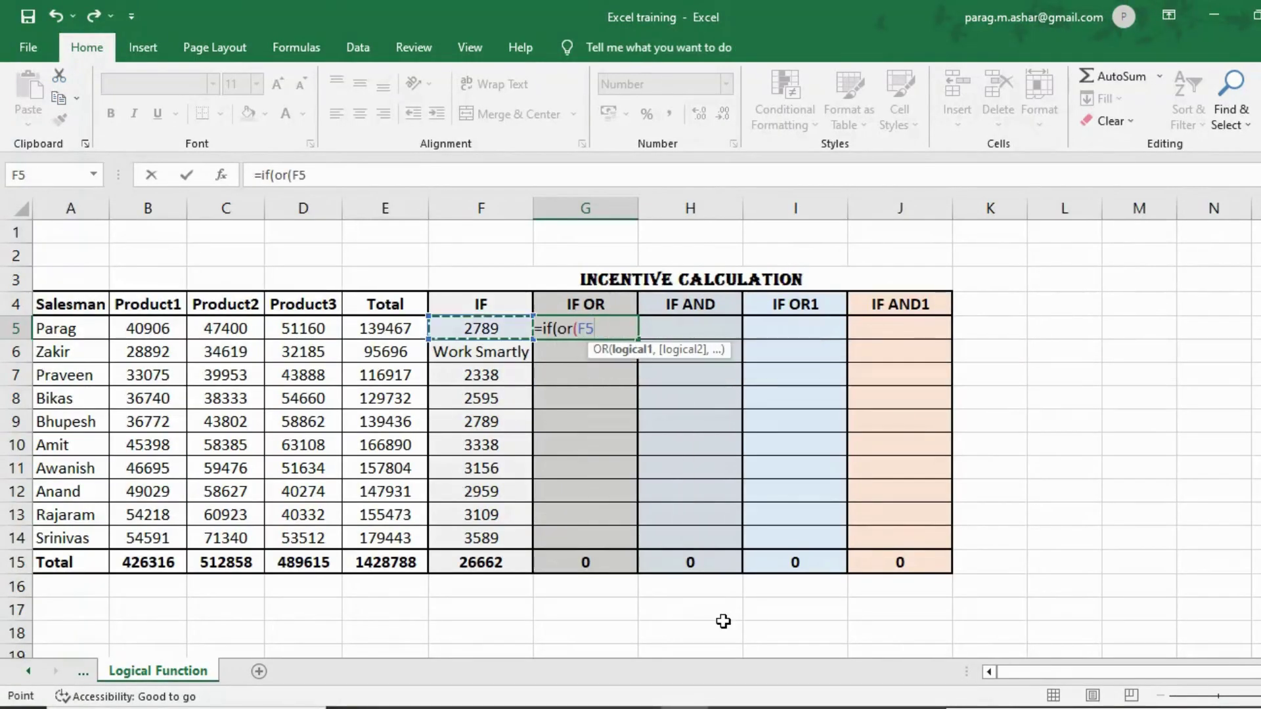
type(">")
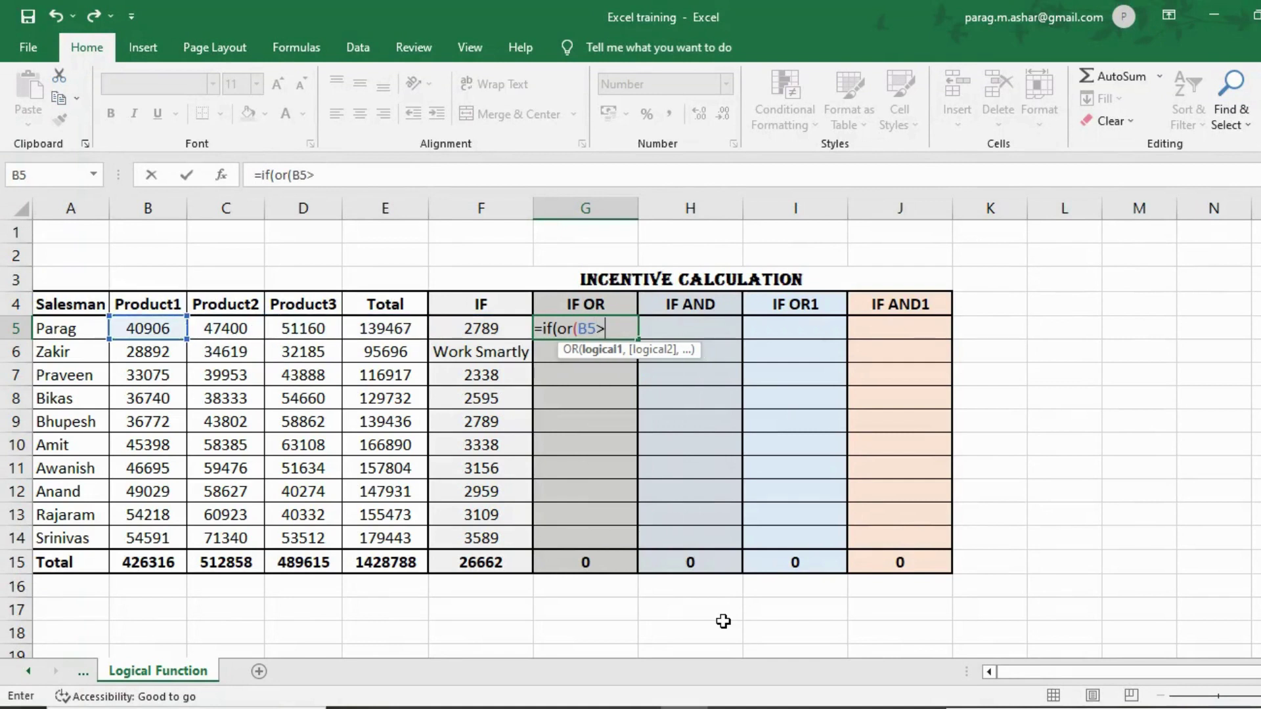
type("=50000")
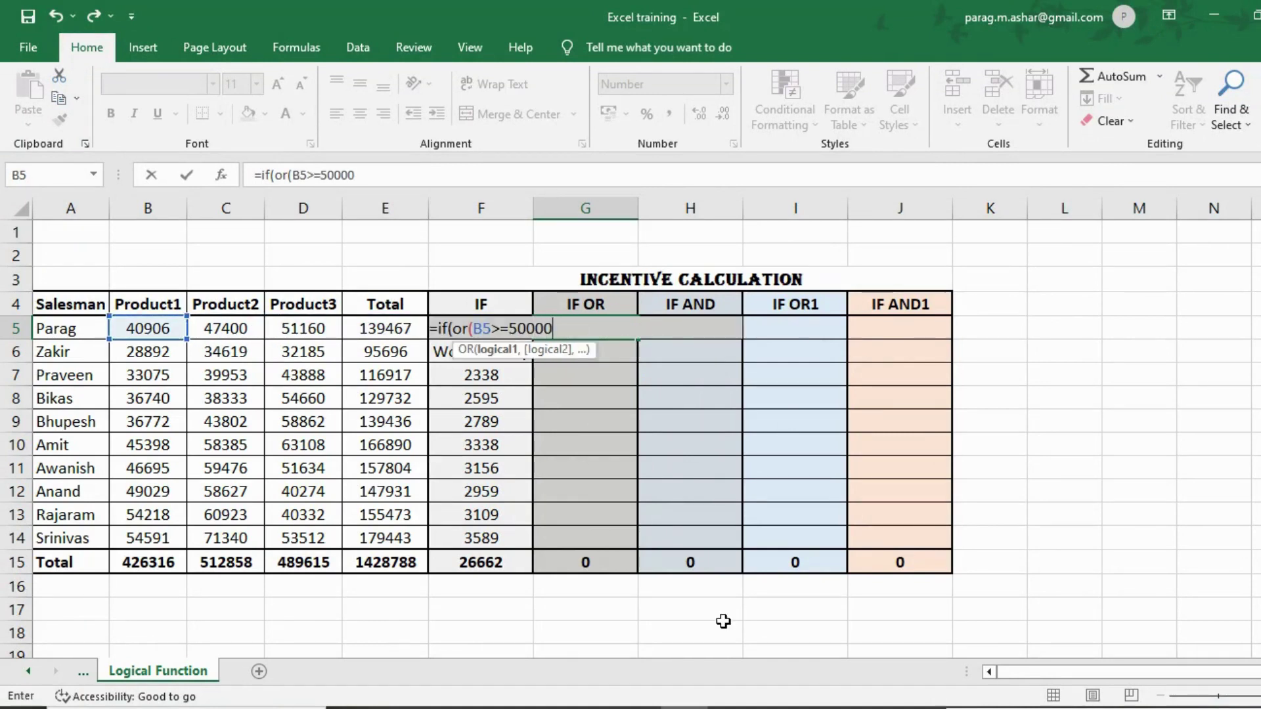
- Add C5>=50000 and D5>=50000 as the second and third OR conditions in G5 and close the OR test
type(",")
key("Left")
key("Left")
key("Left")
key("Left")
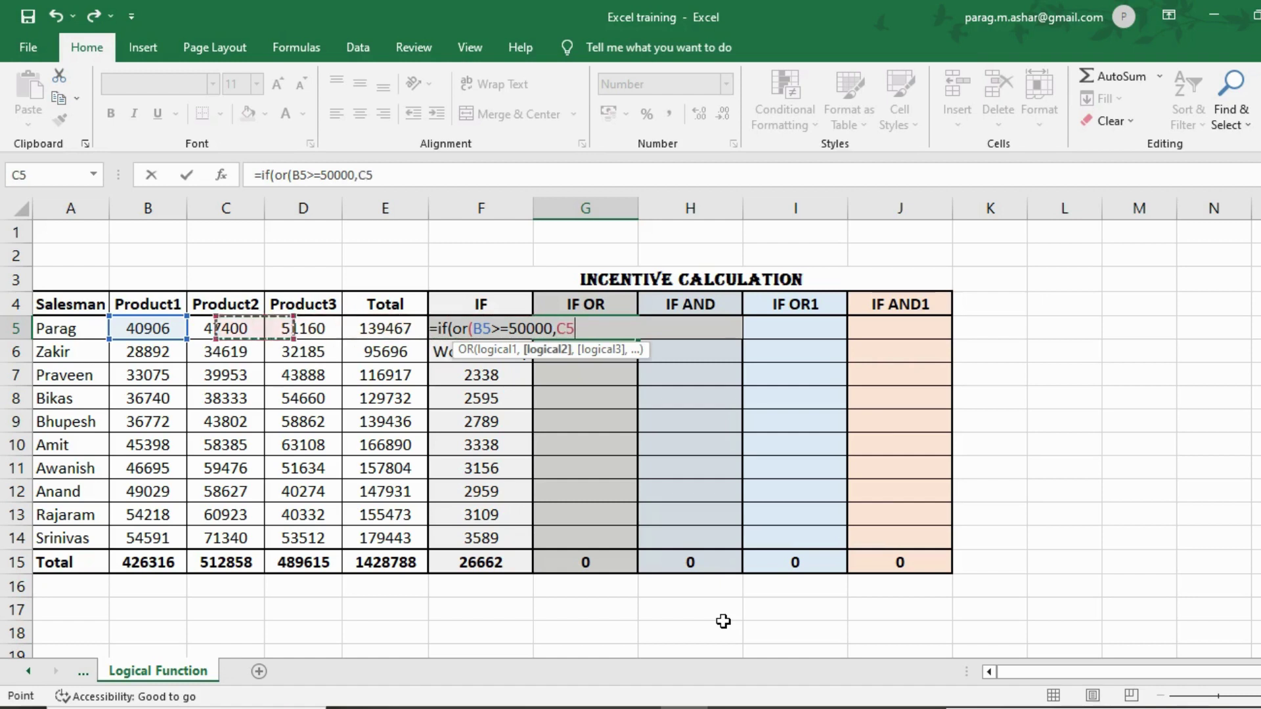
type(">")
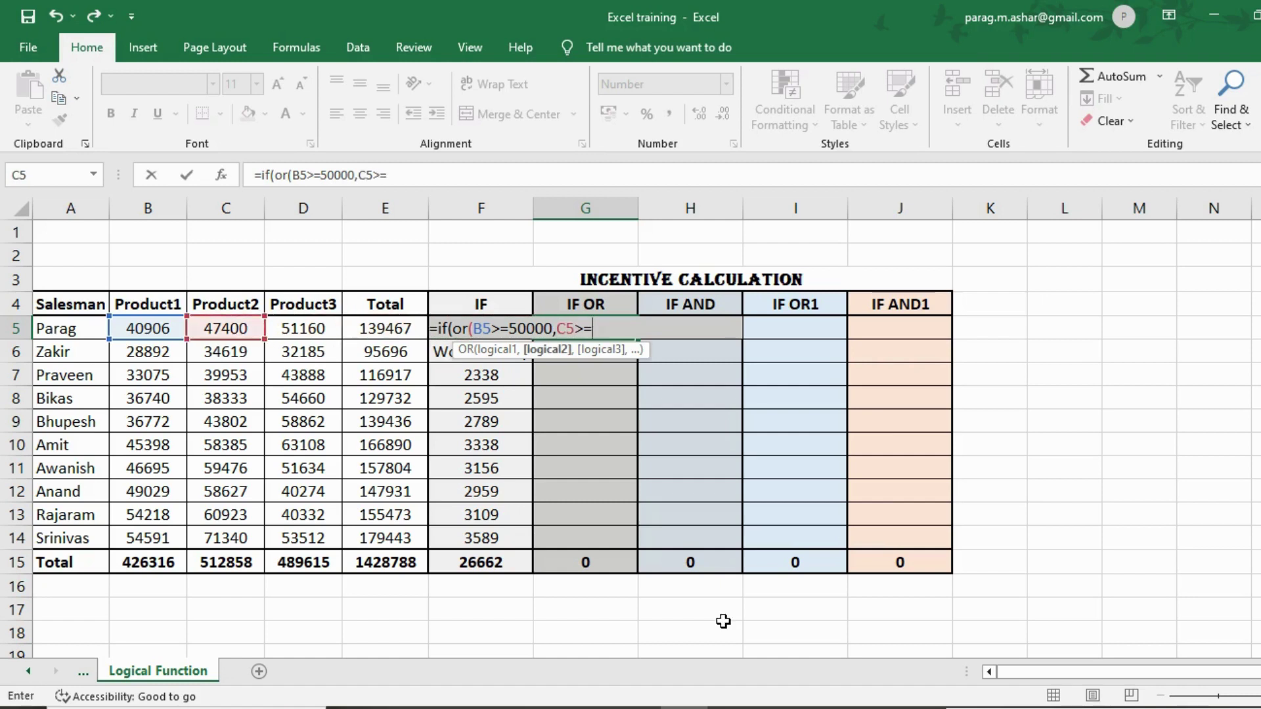
type("=50000")
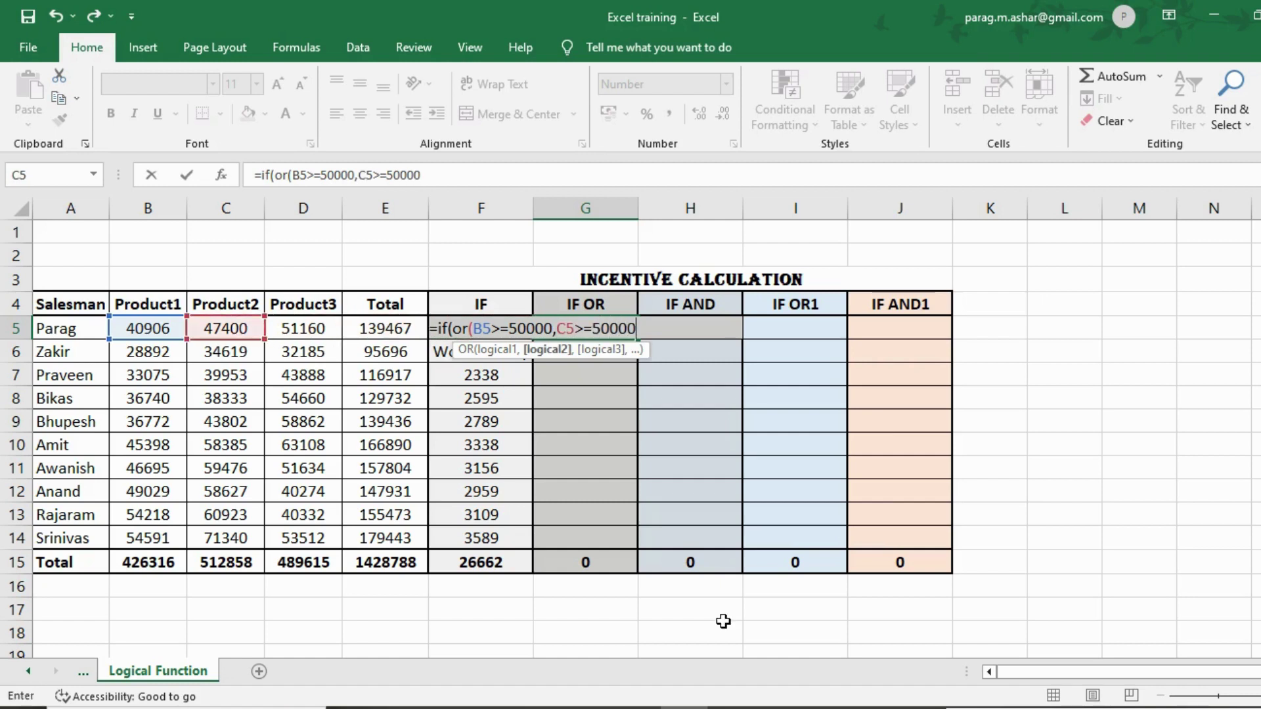
type(",")
key("Left")
key("Left")
key("Left")
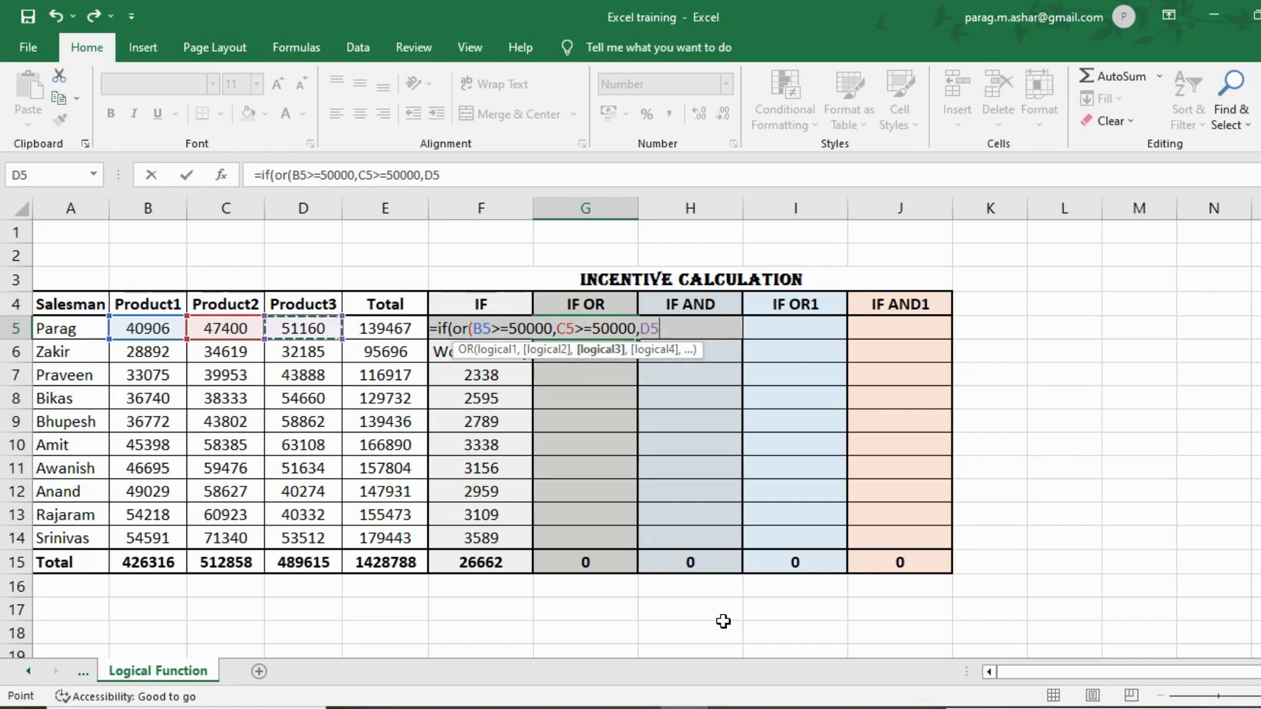
type(">=")
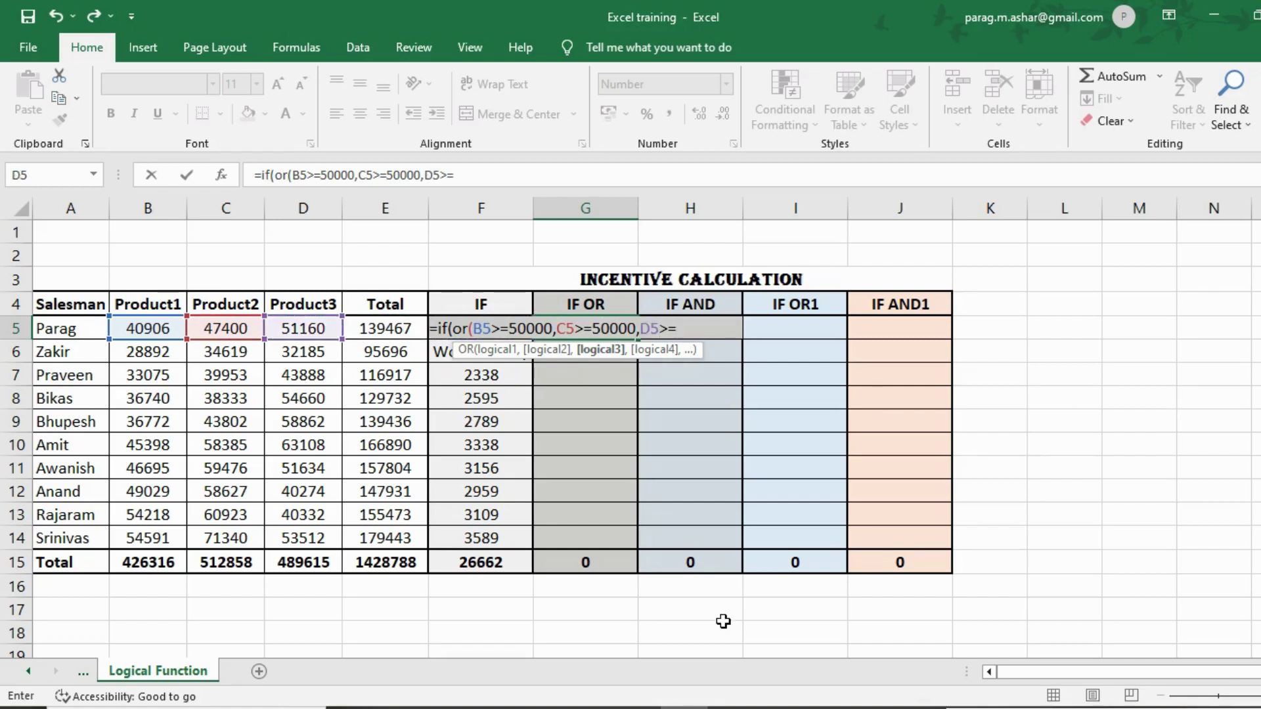
type("50000),")
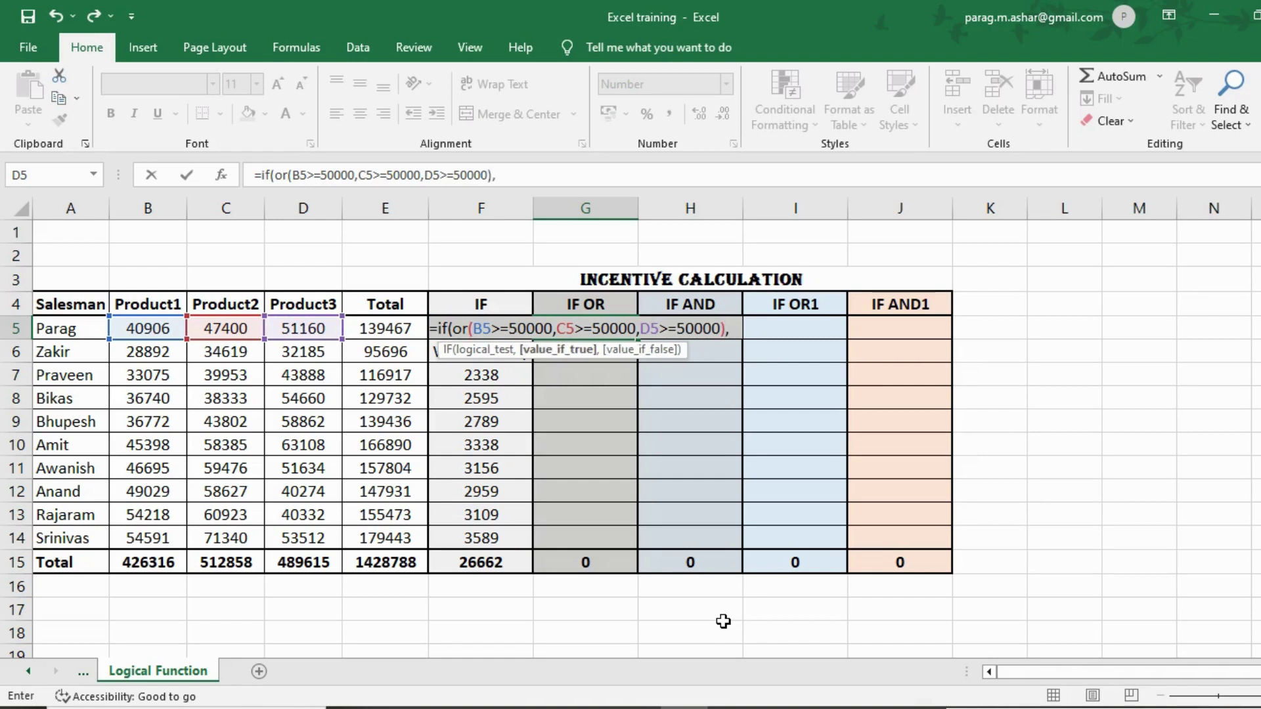
- Complete the G5 formula with E5*3% as the value if true and E5*2% as the value if false
key("Left")
key("Left")
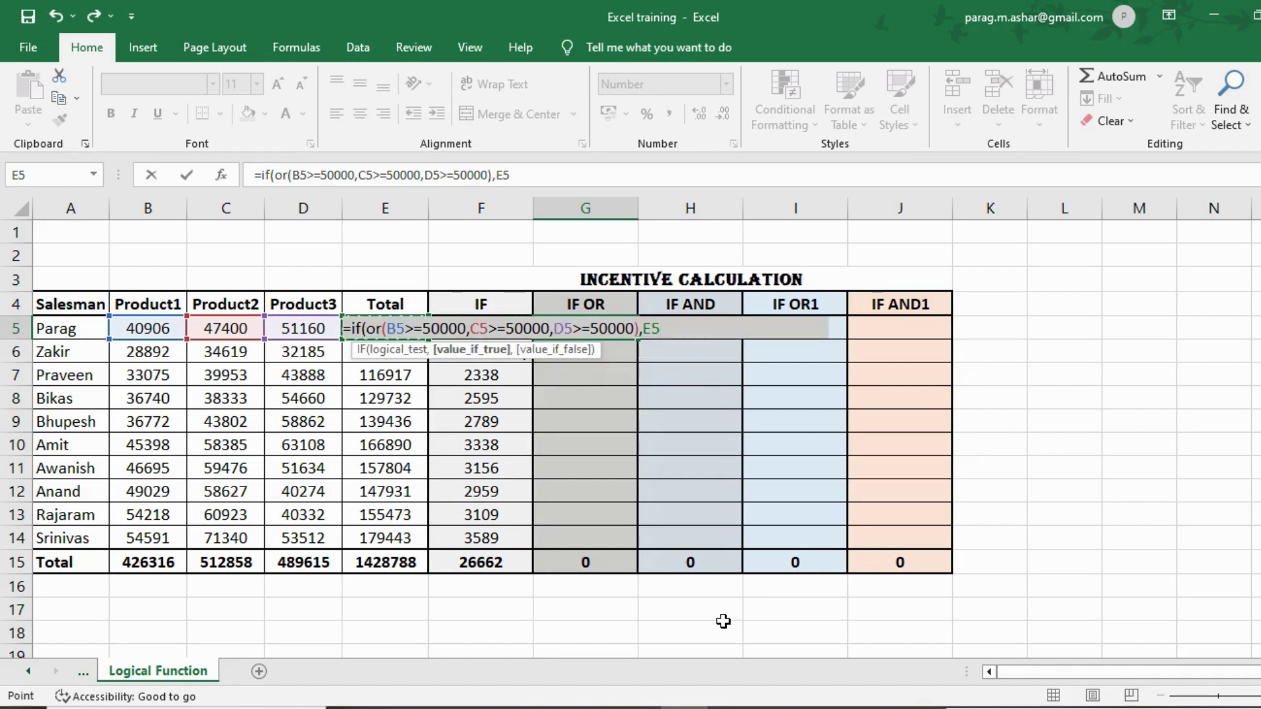
type("*3%,e5")
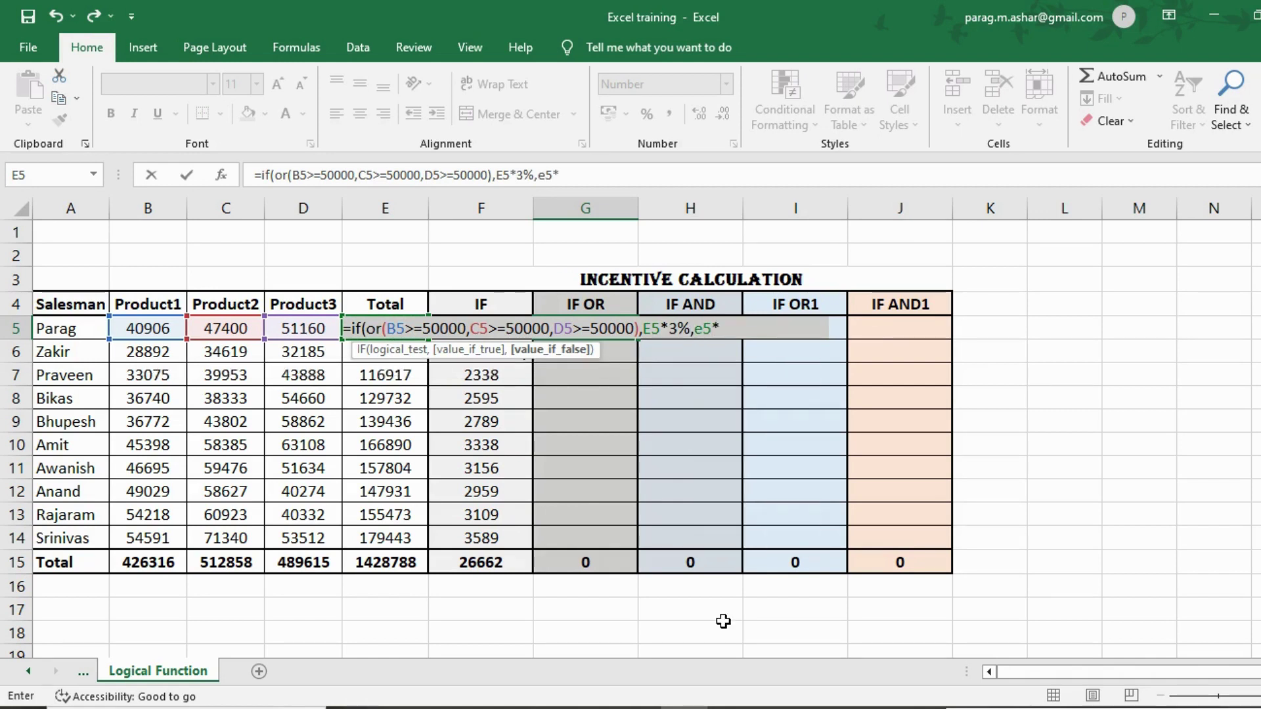
type("*2%")
key("Return")
key("Return")
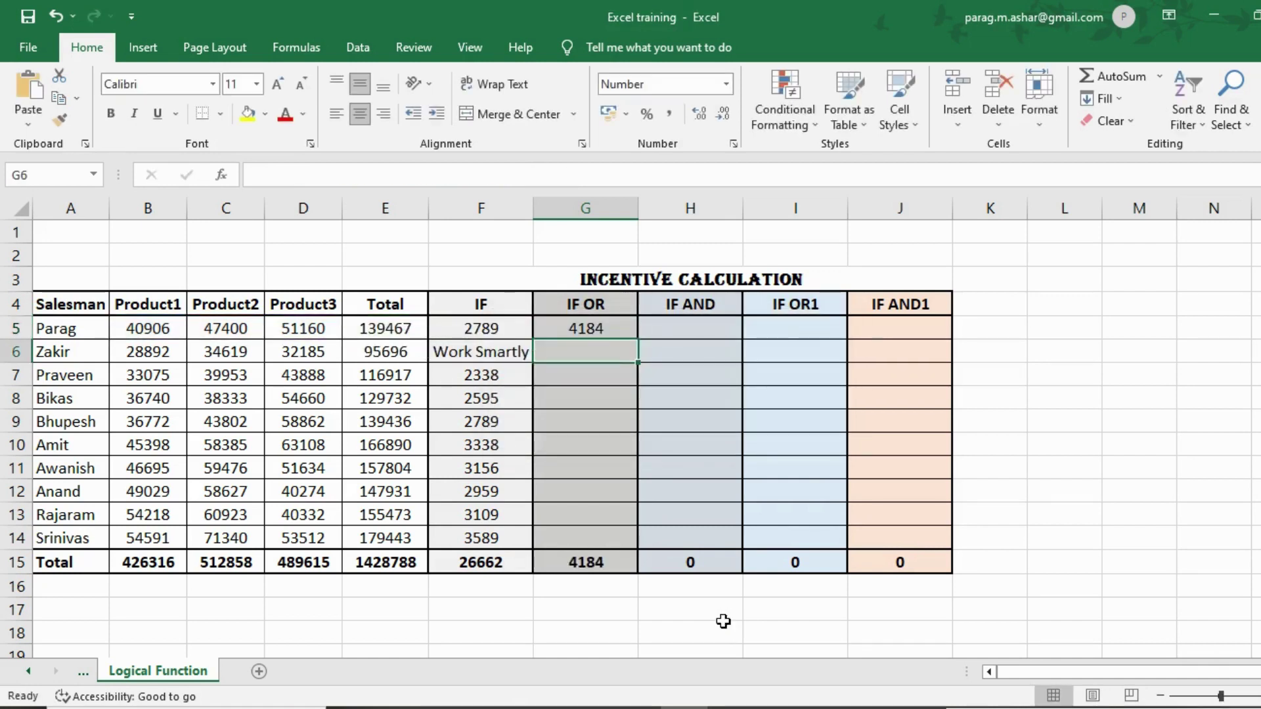
- Copy the IF OR formula from G5 into G6
key("Up")
key("ctrl+c")
key("shift+Down")
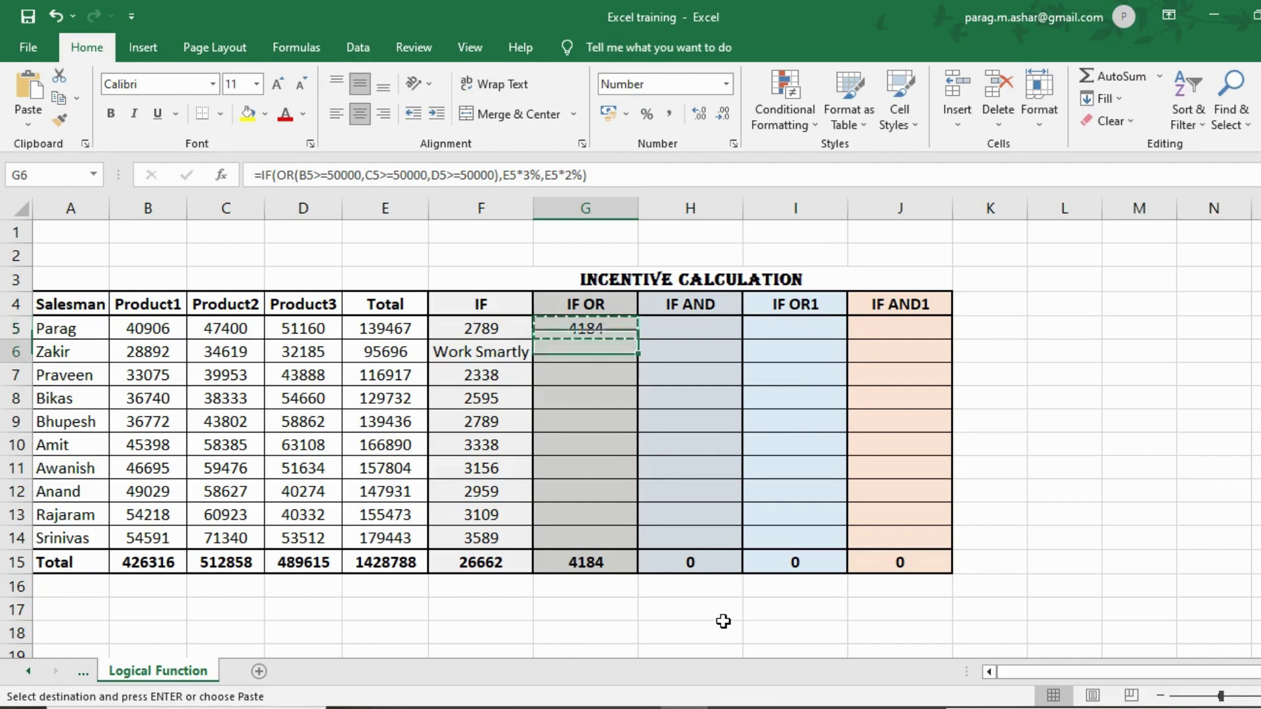
key("ctrl+v")
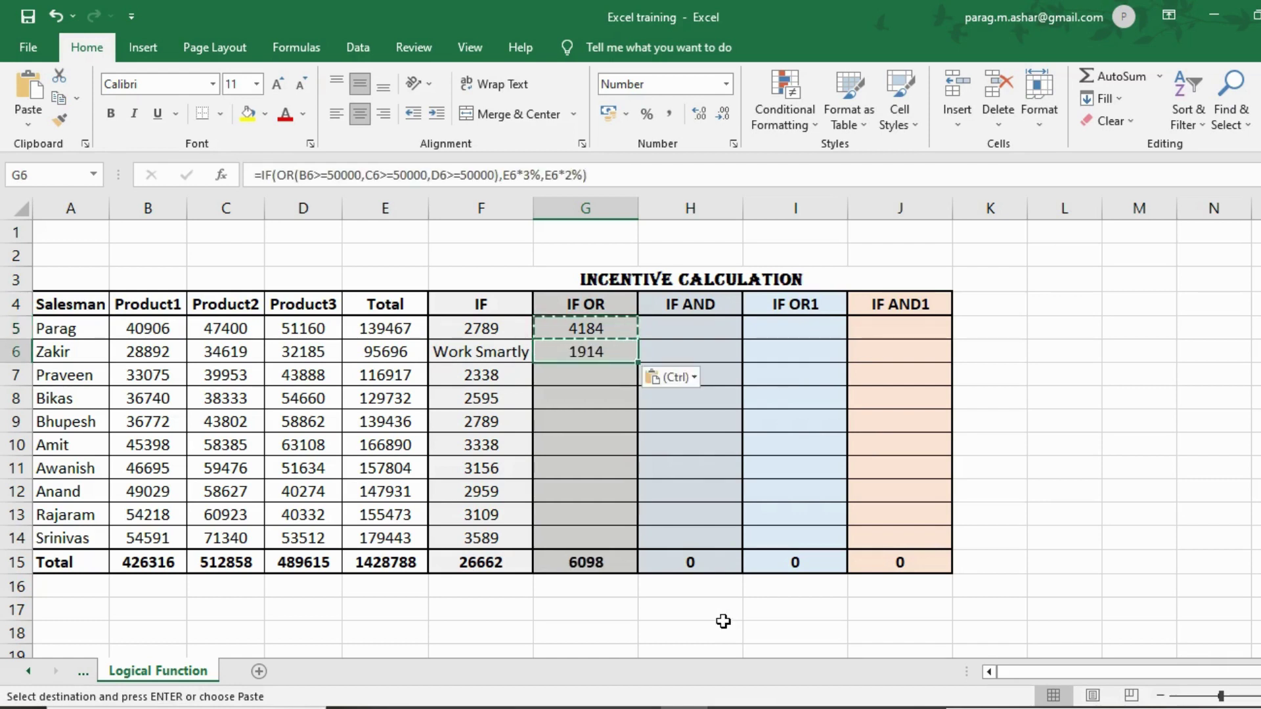
- Extend the copied IF OR formula to the rest of the salesmen by pasting it over G6:G14
key("shift+Down")
key("shift+Down")
key("shift+Down")
key("shift+Down")
key("shift+Down")
key("shift+Down")
key("shift+Down")
key("shift+Down")
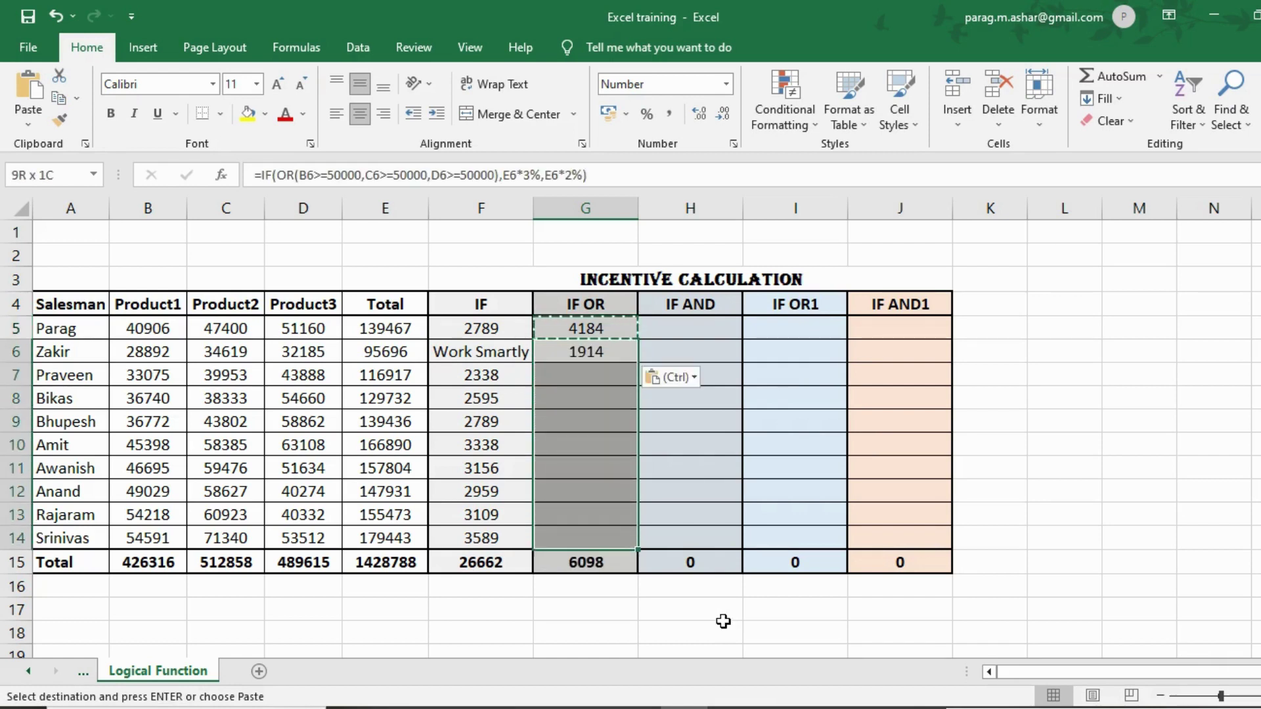
key("Return")
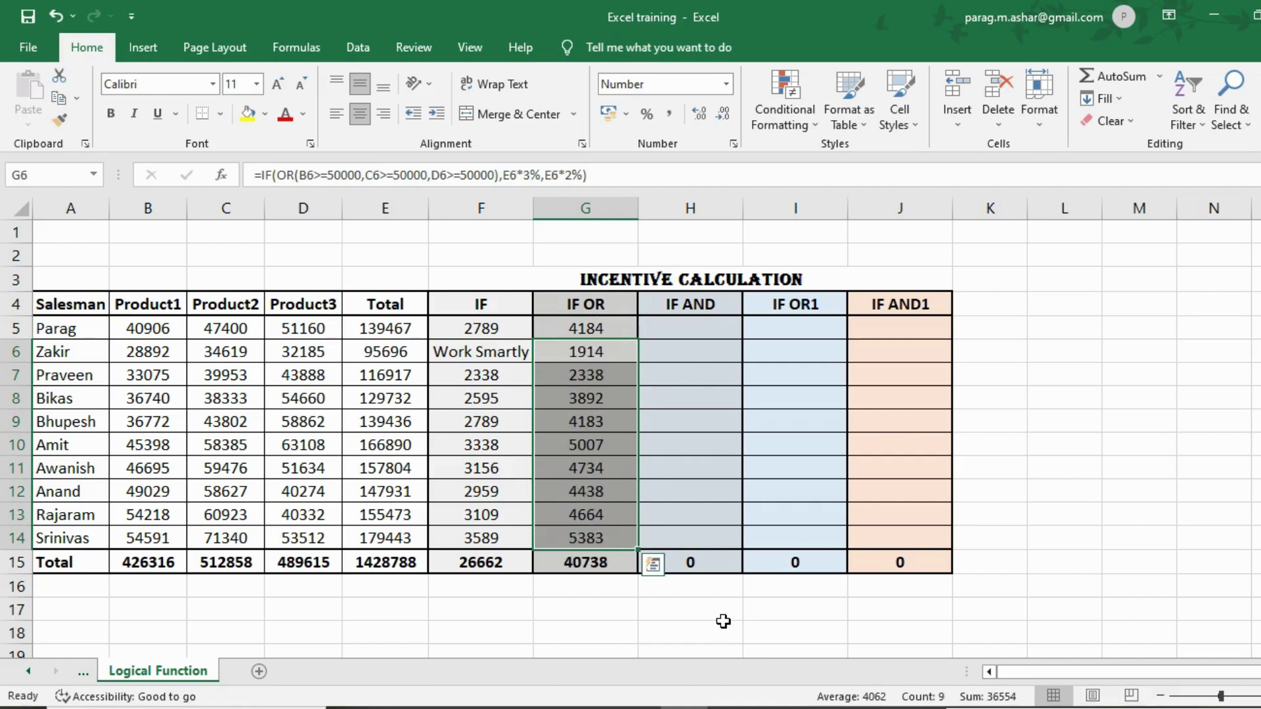
- Examine the IF OR incentive values row by row down column G to the total in G15
key("Down")
key("Down")
key("Down")
key("Down")
key("Down")
key("Down")
key("Down")
key("Down")
key("Down")
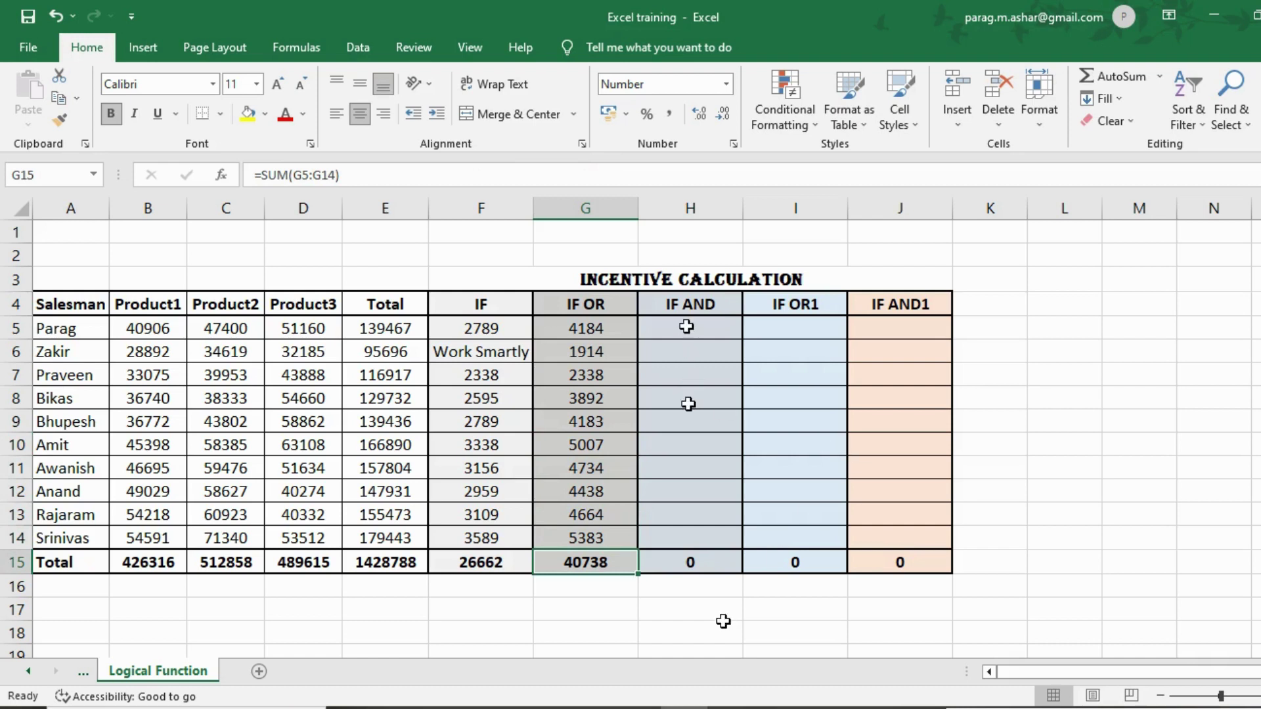
- Start an IF formula with a nested AND test in H5, using B5>=50000 as the first condition
left_click(686, 327)
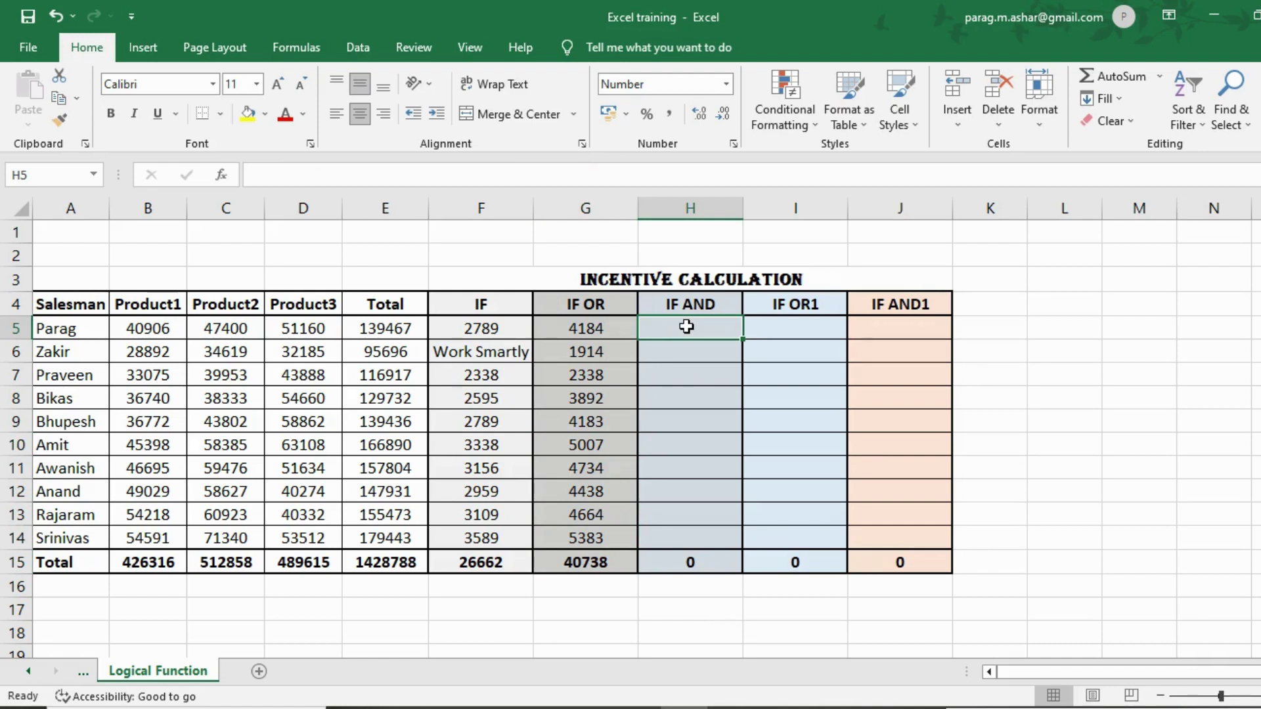
type("=if(")
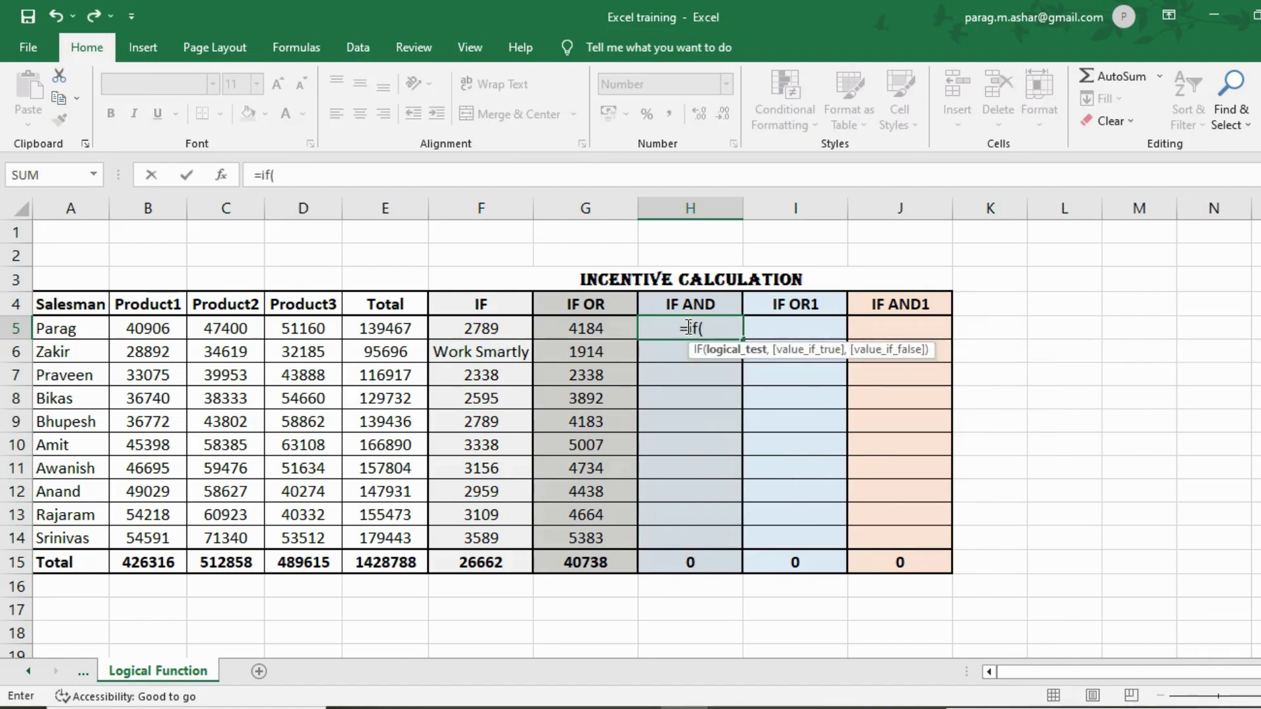
type("and(")
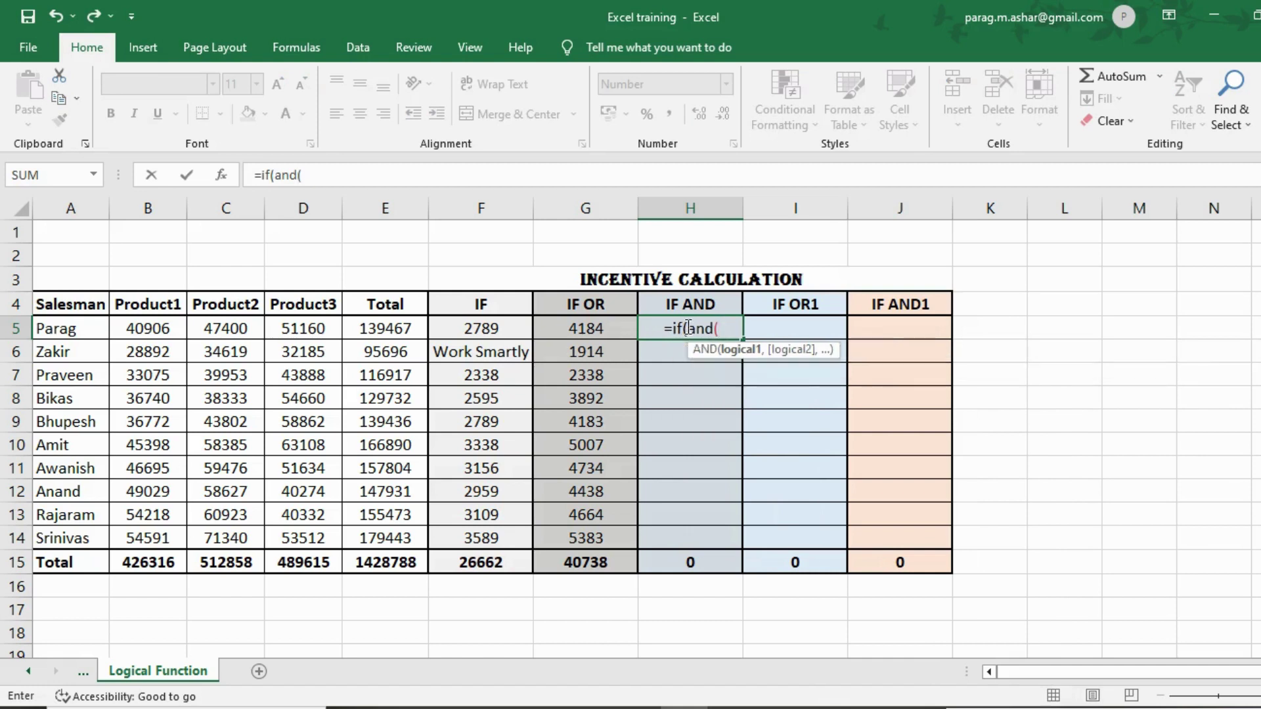
key("Left")
key("Left")
key("Left")
key("Left")
key("Left")
key("Left")
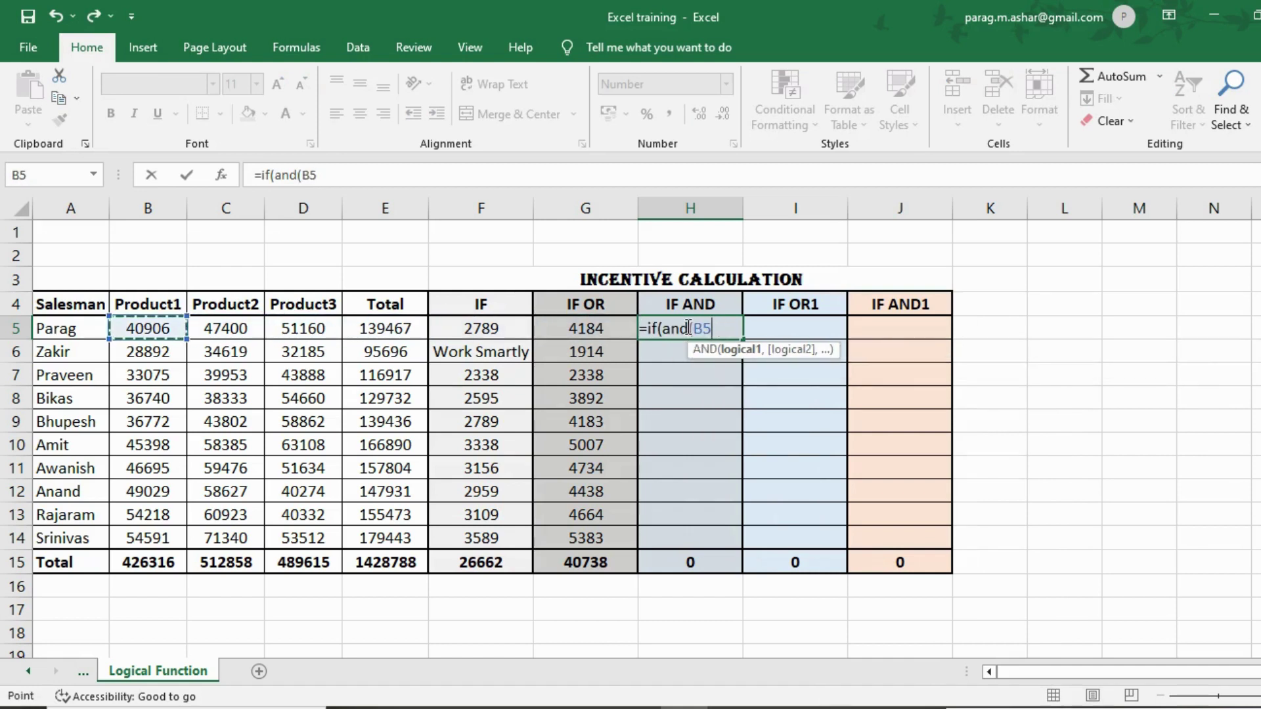
type(">=")
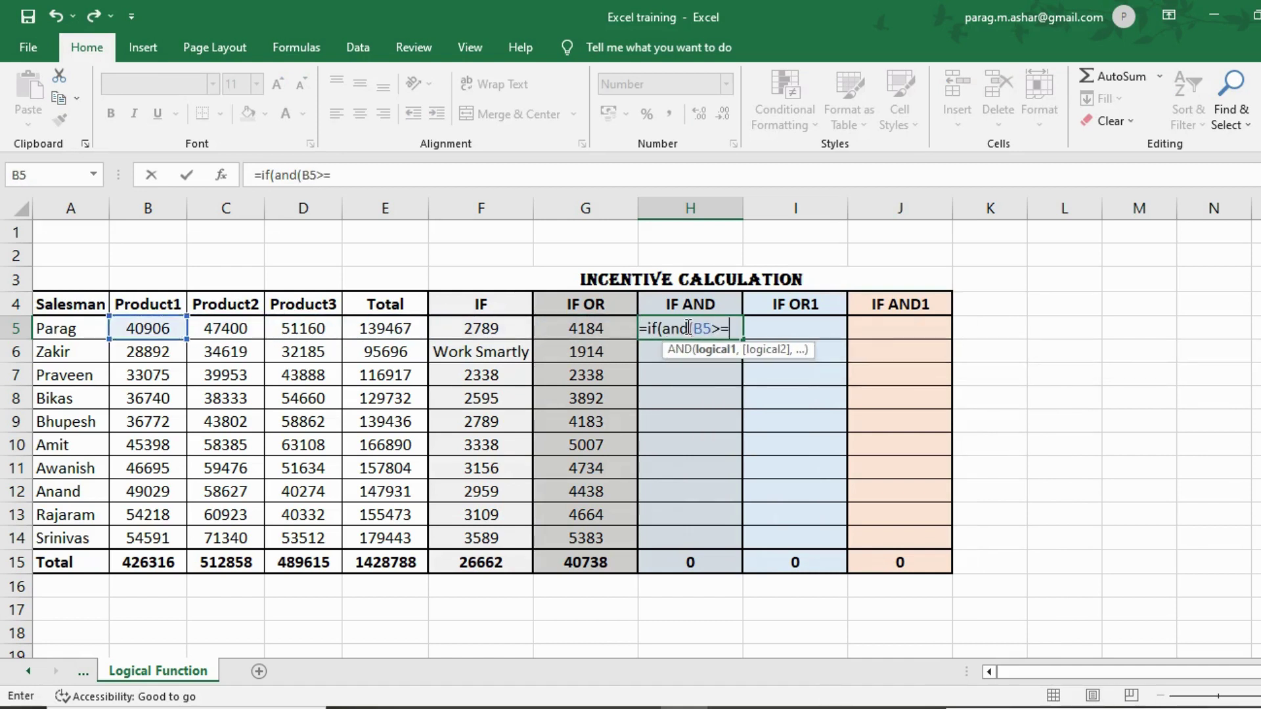
type("50000")
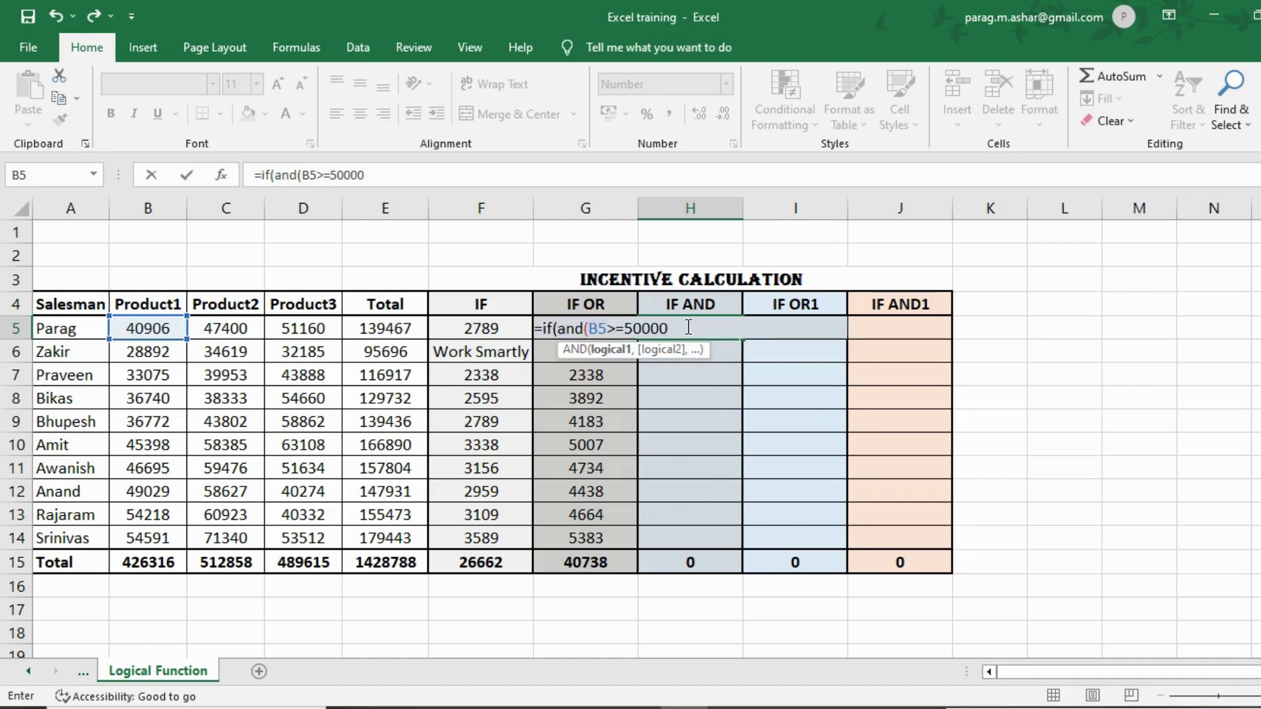
- Add C5>=50000 as the second condition of the AND test in the H5 formula
type(",")
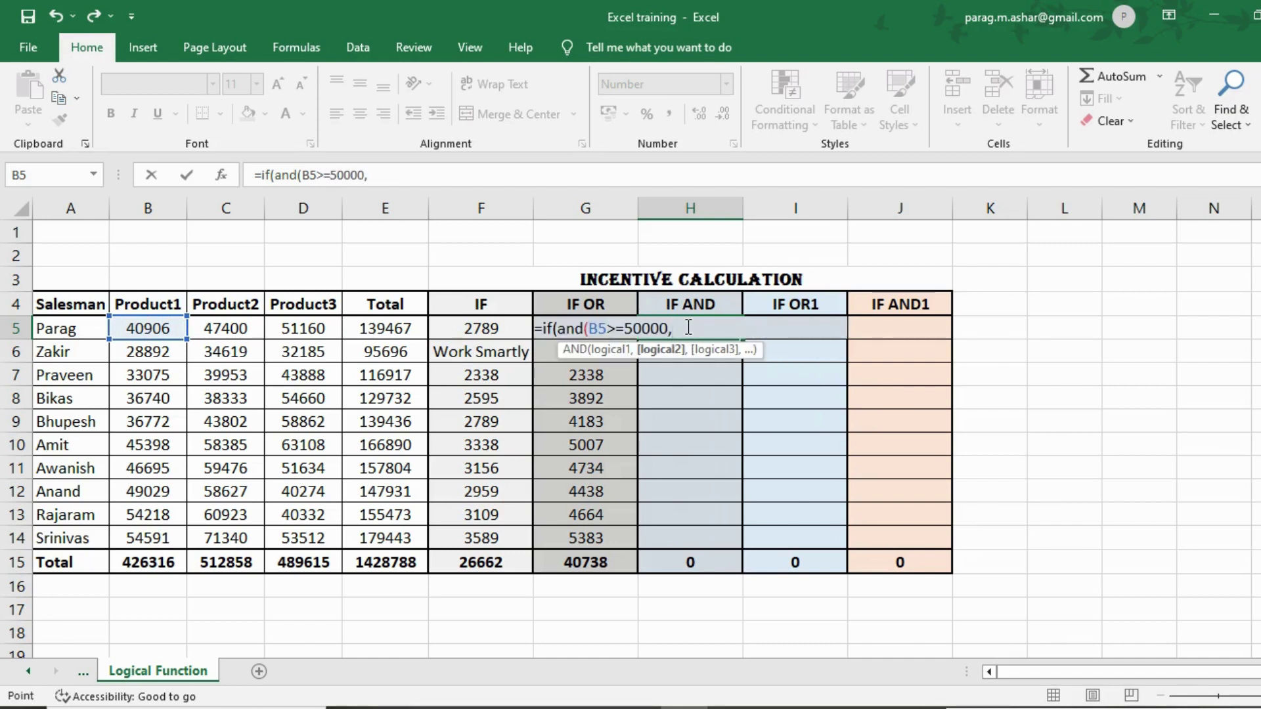
key("Left")
key("Left")
key("Left")
key("Left")
key("Left")
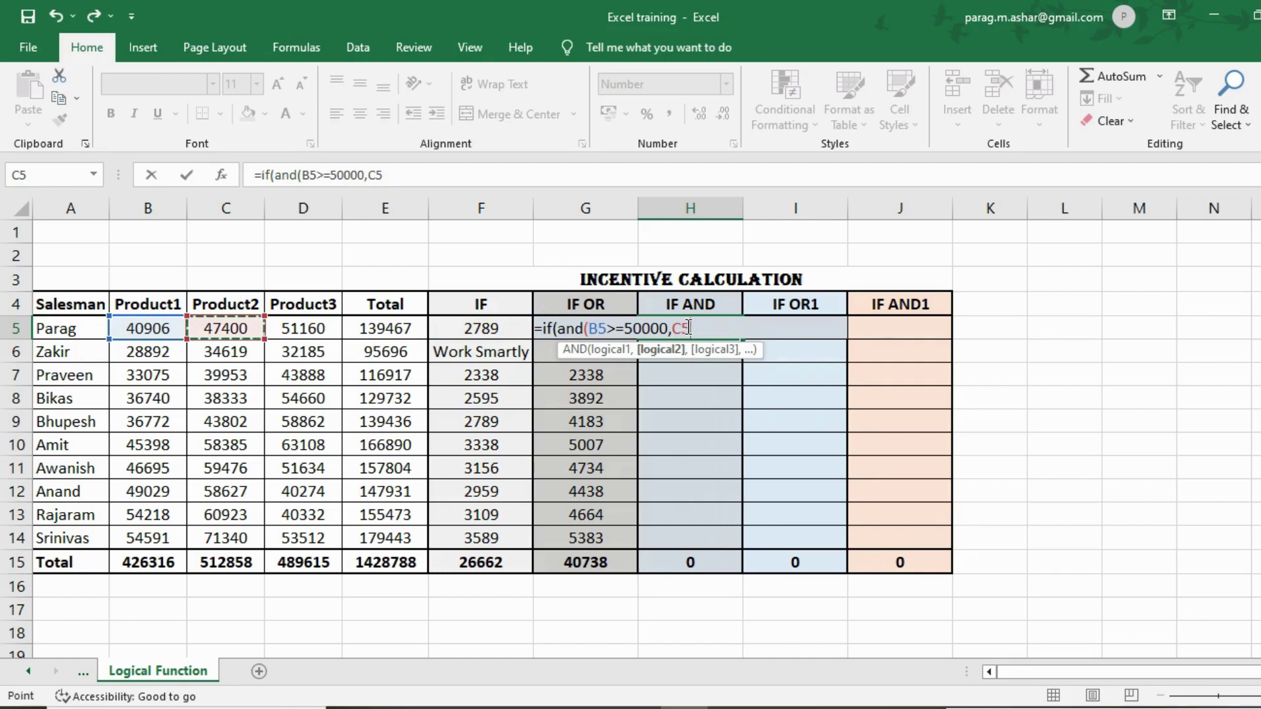
type(">=50000")
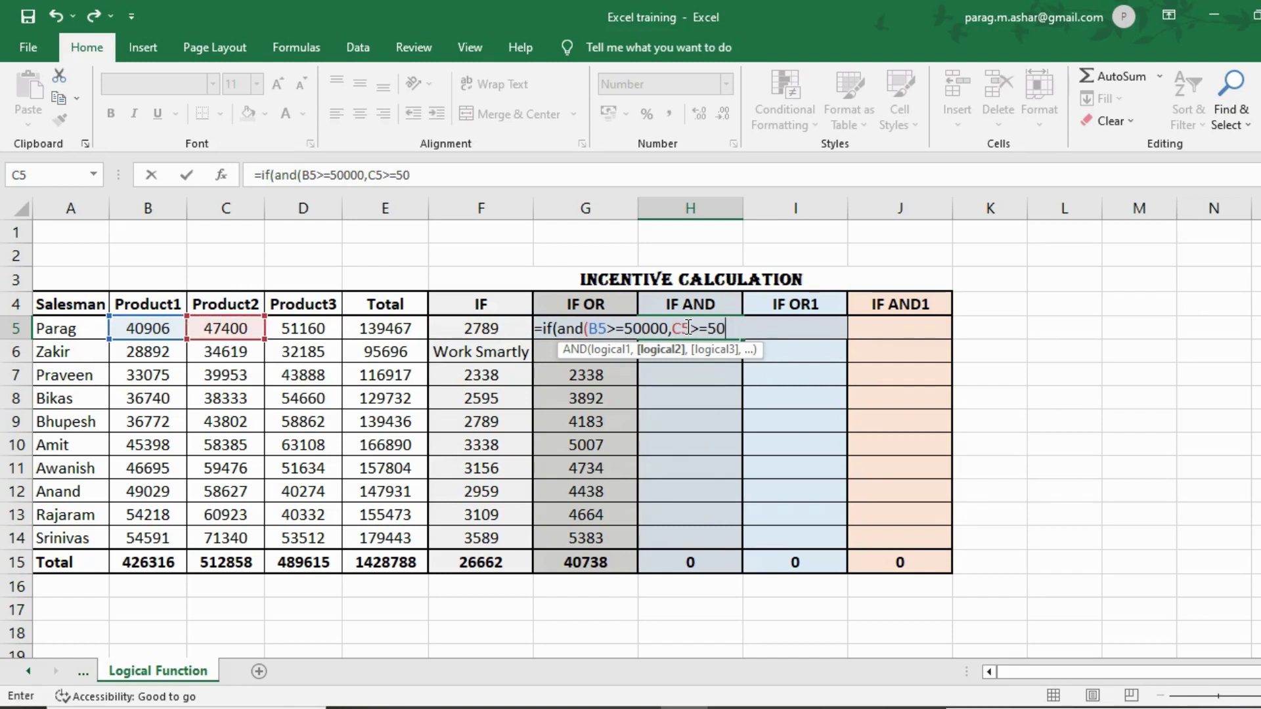
- Add D5>=50000 as the third condition in the H5 formula and close the AND test
type(",")
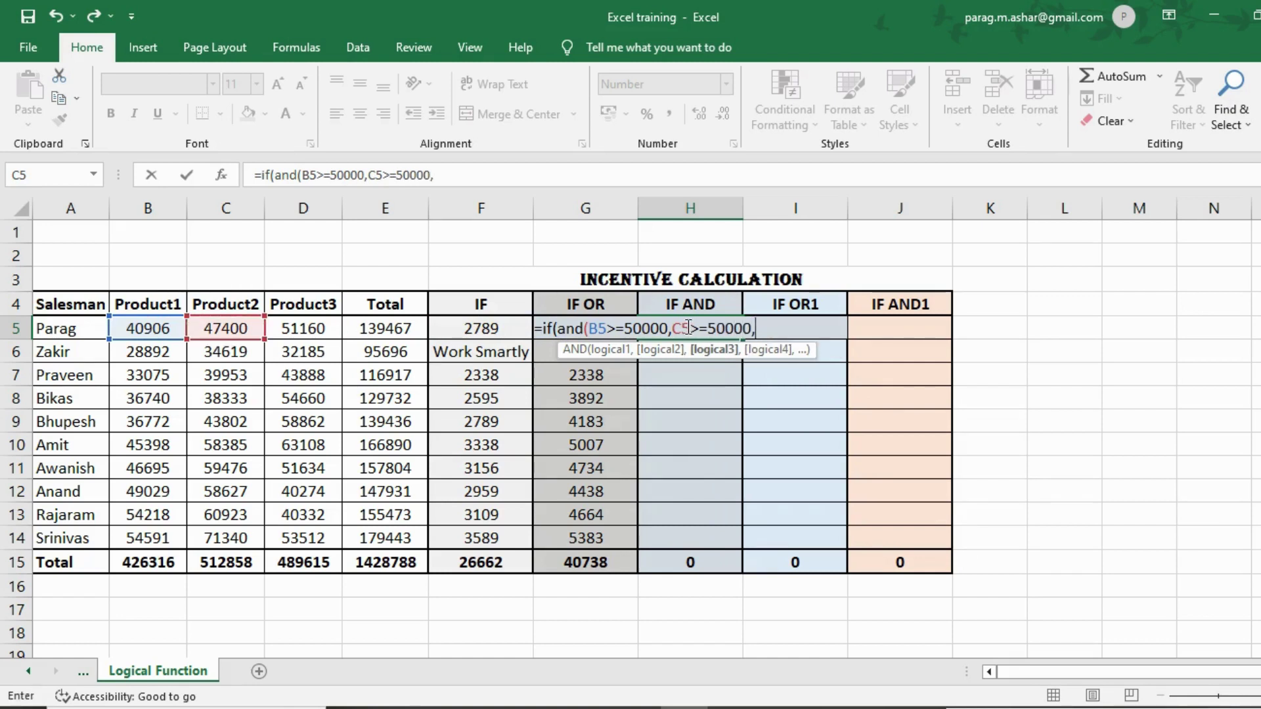
key("Left")
key("Left")
key("Left")
key("Left")
type(">")
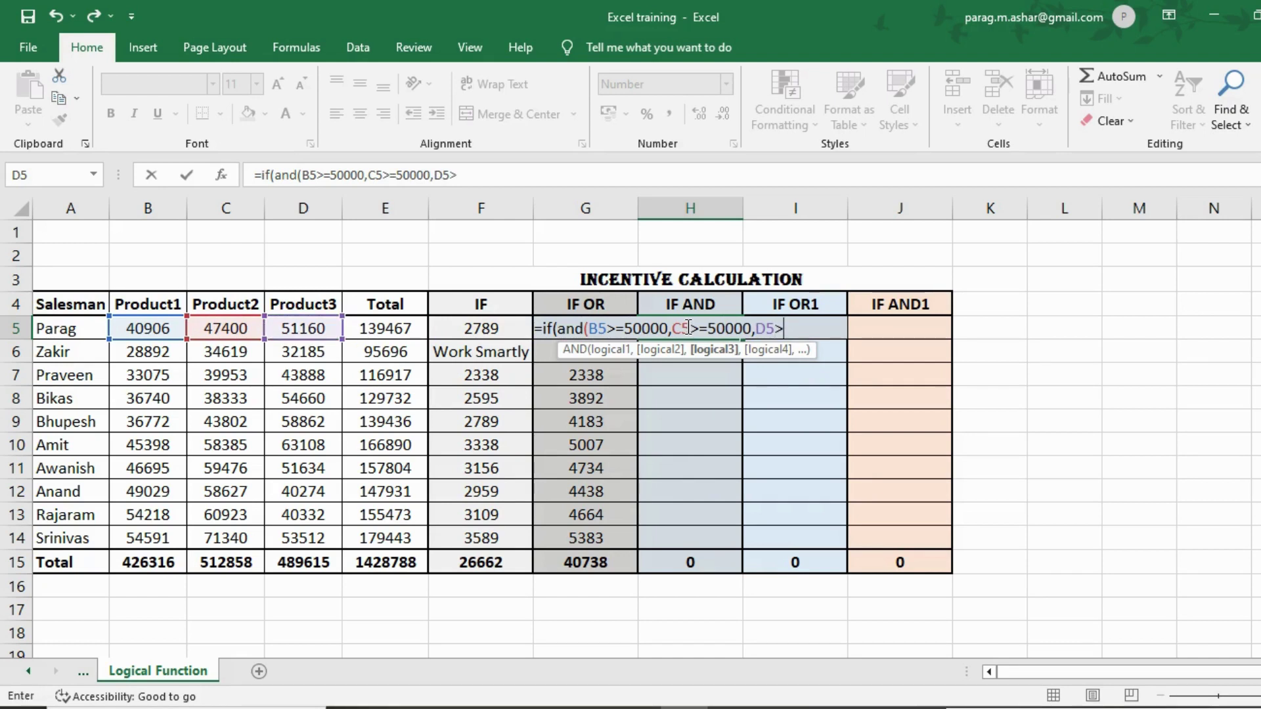
type("=50000)")
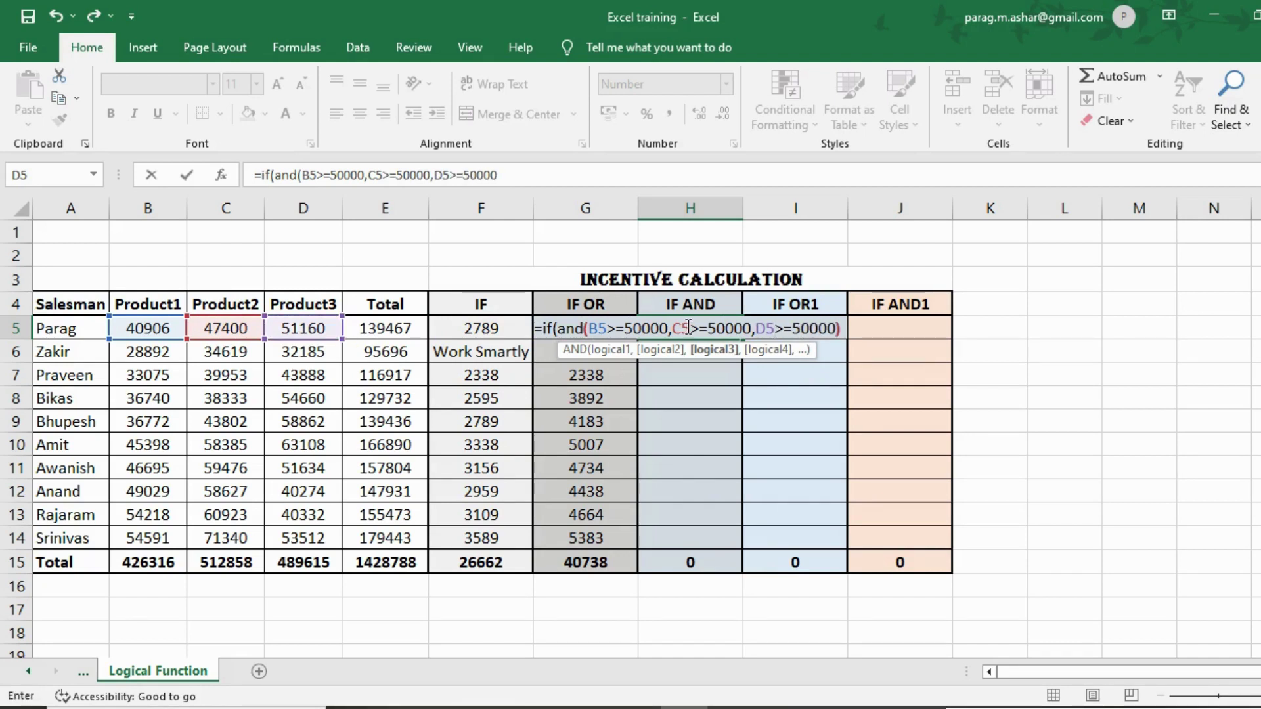
- Complete the H5 formula with E5*3% as the value if true and E5*2% as the value if false
type(",")
key("Left")
key("Left")
key("Left")
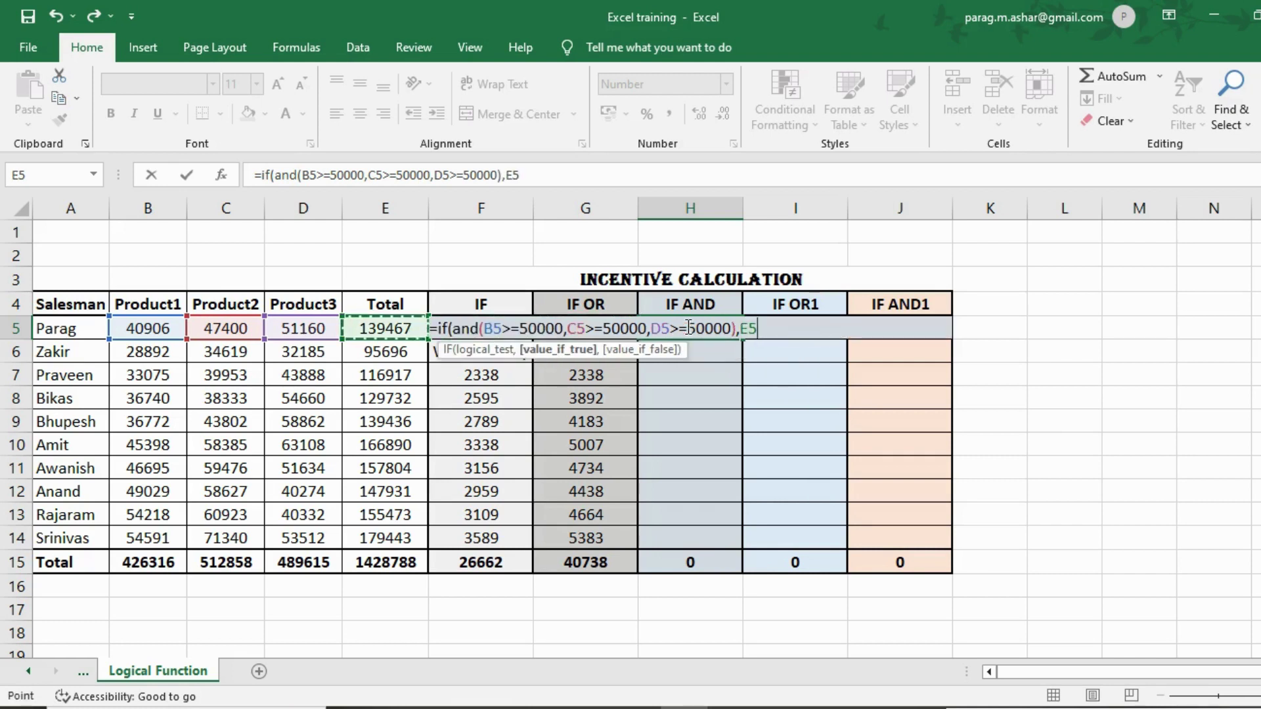
type("*3%")
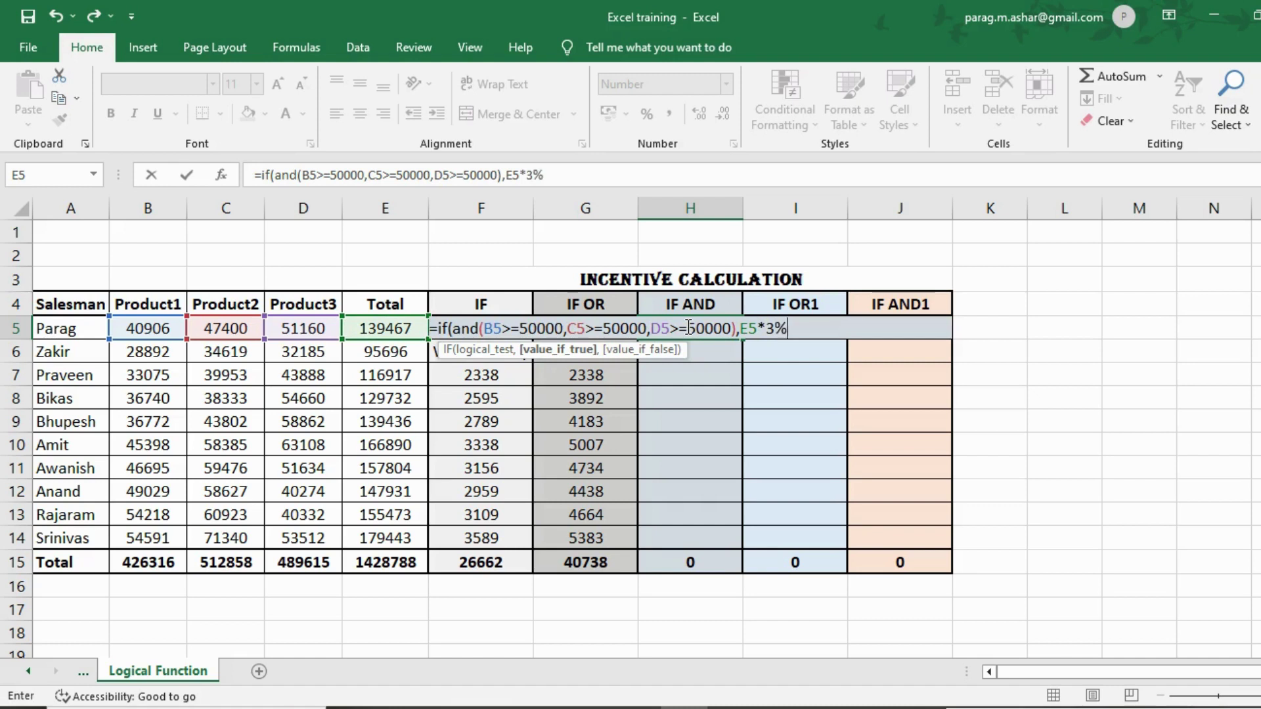
type(",")
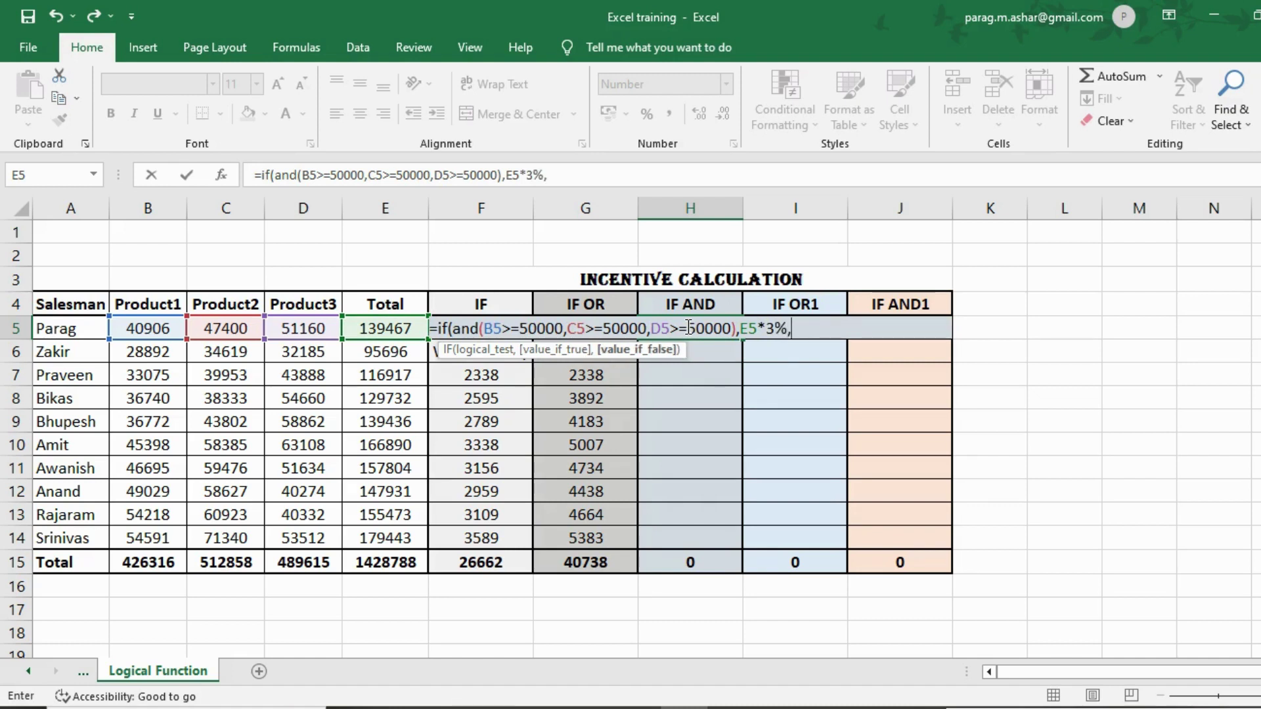
type("E5")
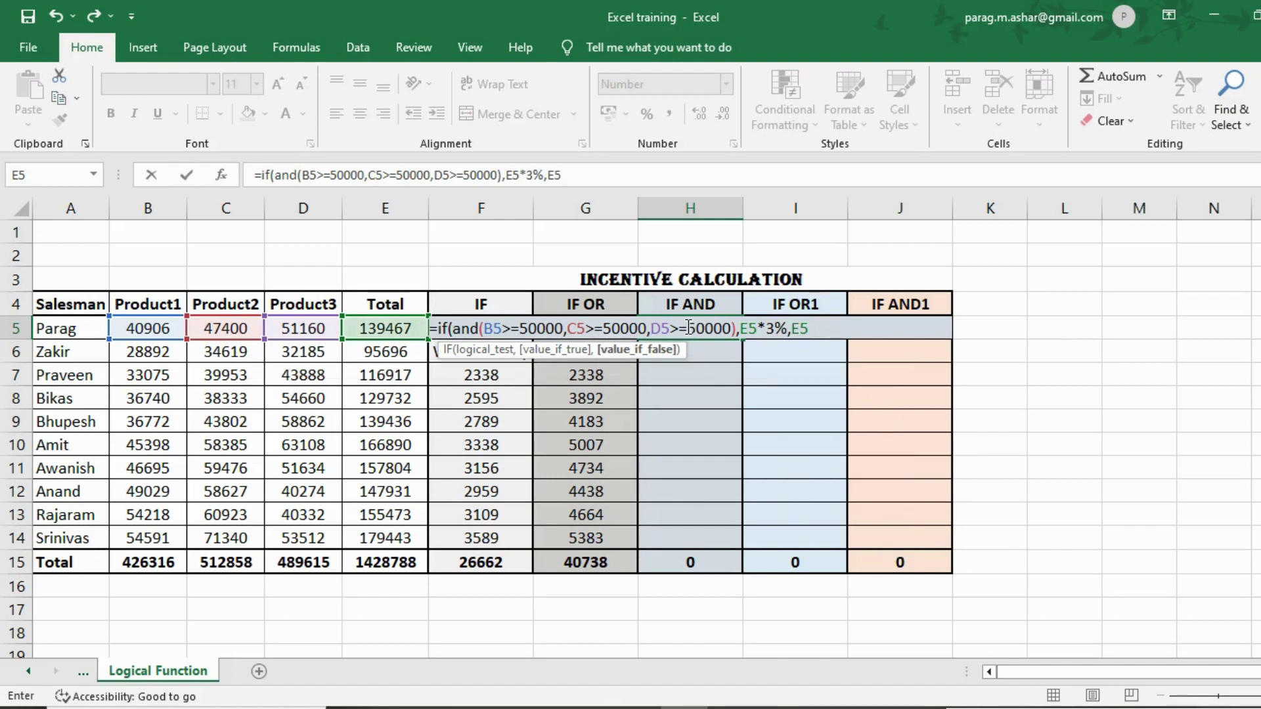
type("*2%")
key("Return")
key("Return")
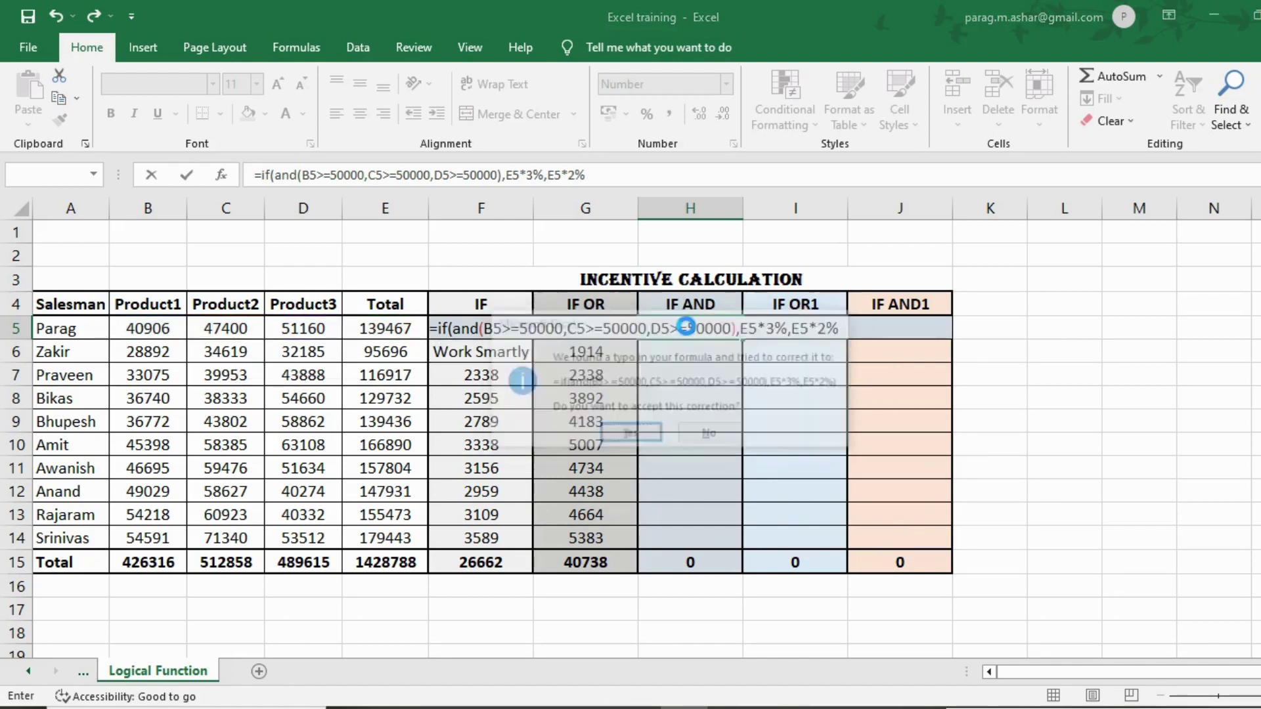
- Copy the IF AND formula from H5 to the rest of the salesmen, down to H14
left_click(686, 327)
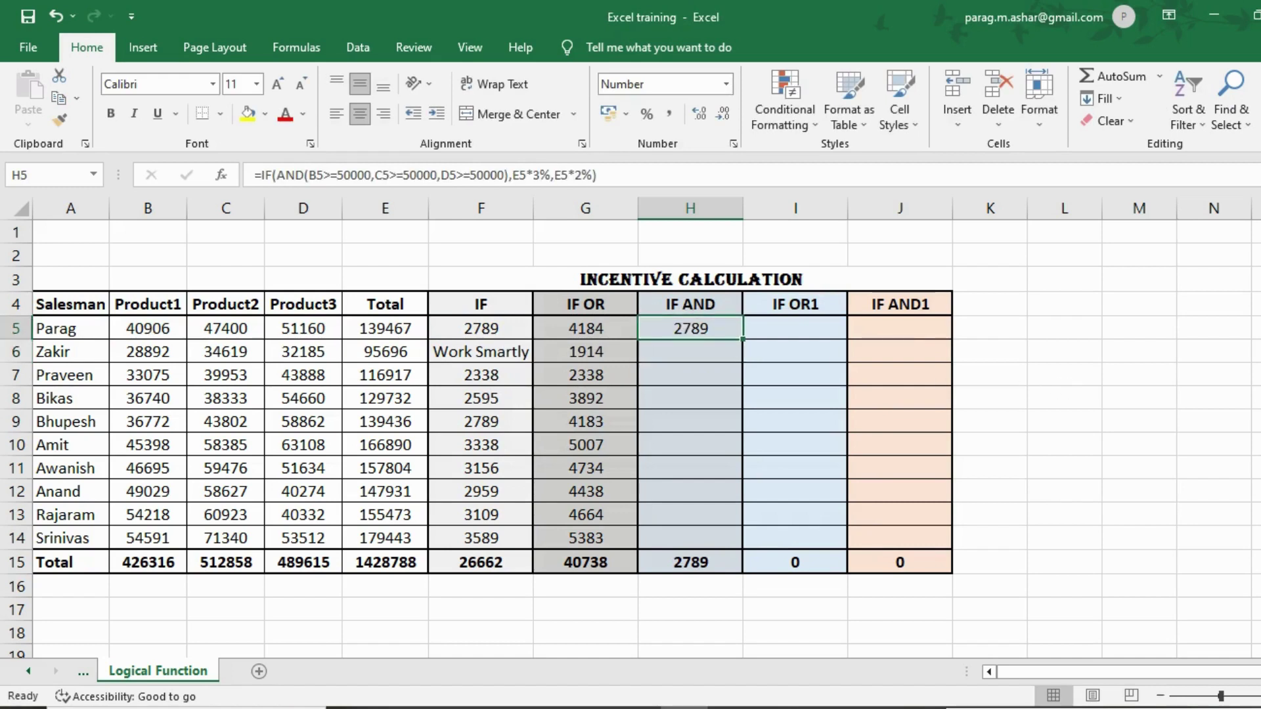
key("ctrl+c")
key("shift+Down")
key("shift+Down")
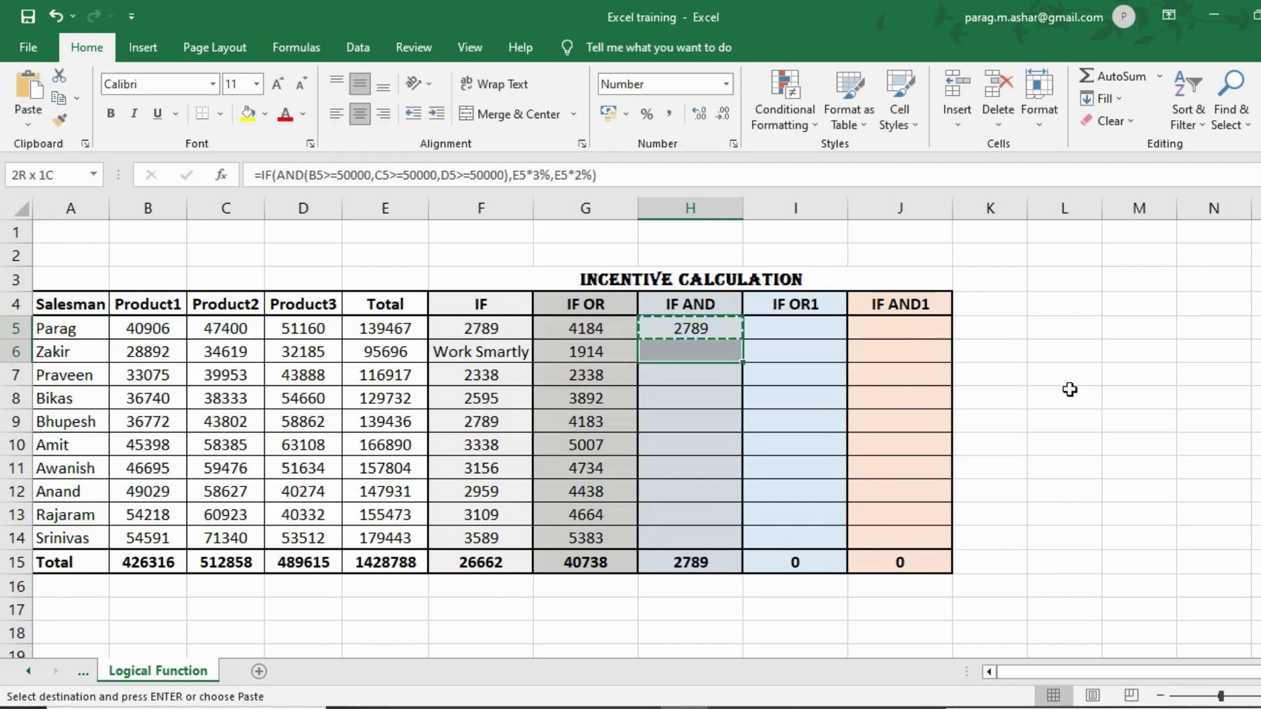
key("shift+Down")
key("shift+Down")
key("shift+Down")
key("shift+Down")
key("shift+Down")
key("shift+Down")
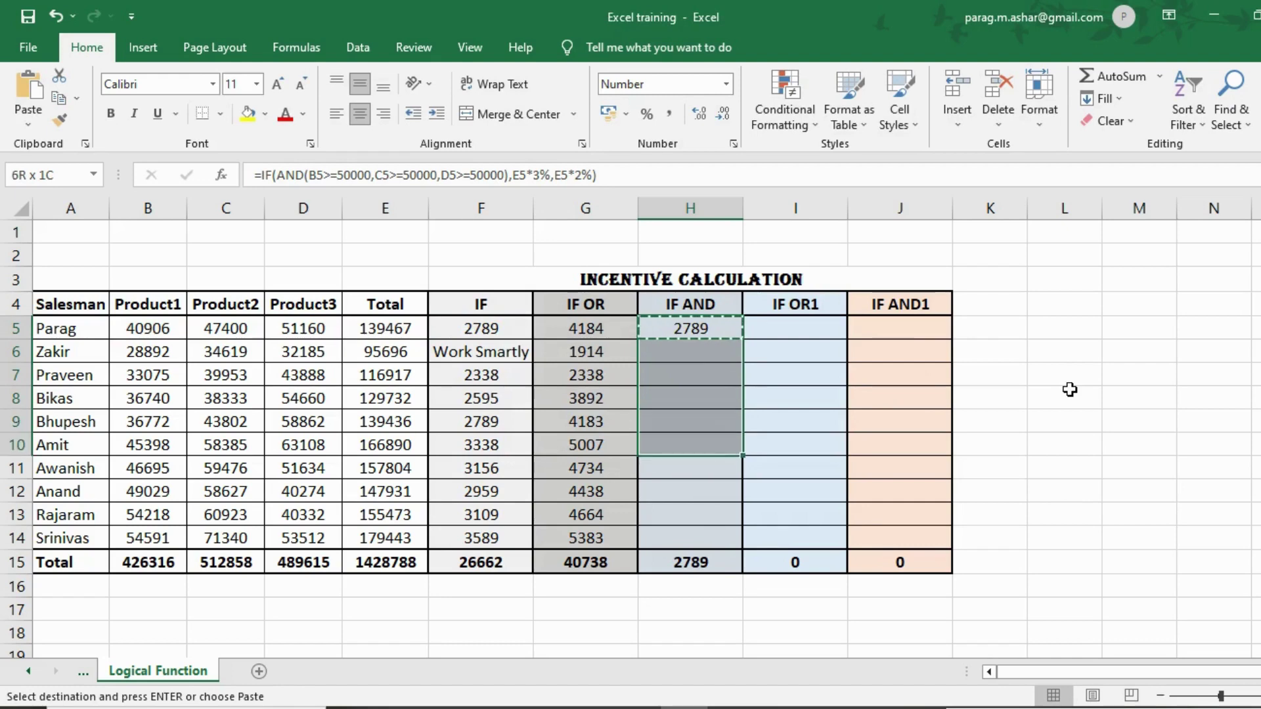
key("shift+Down")
key("ctrl+v")
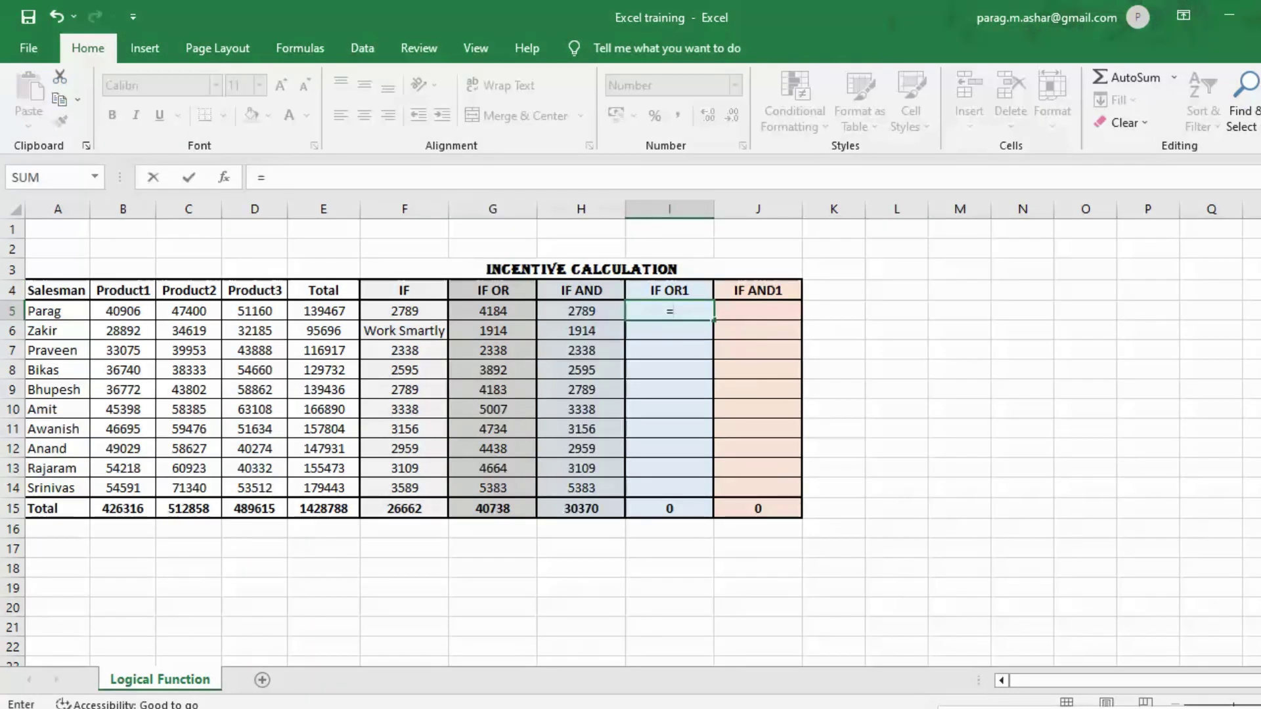
- Begin the I5 formula as an IF that tests E5<100000 and gives "Work Smartly" as the value if true
type("if(")
key("Left")
key("Left")
key("Left")
key("Left")
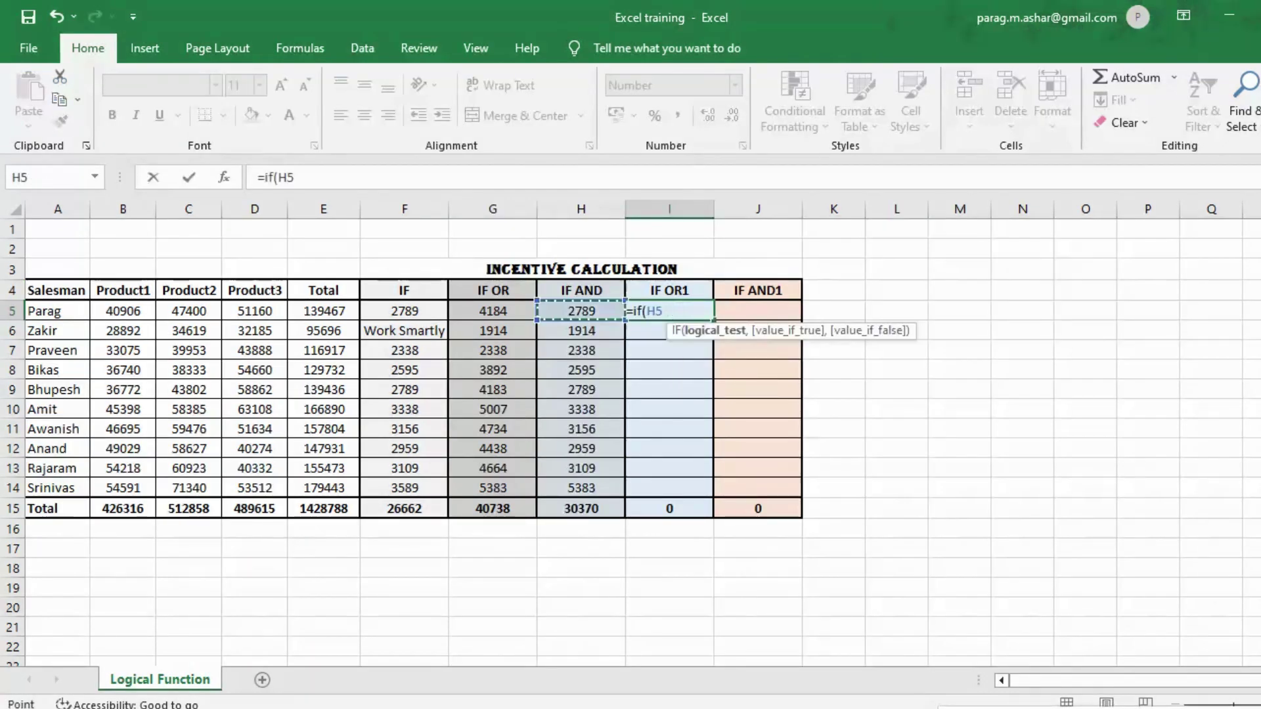
type("<")
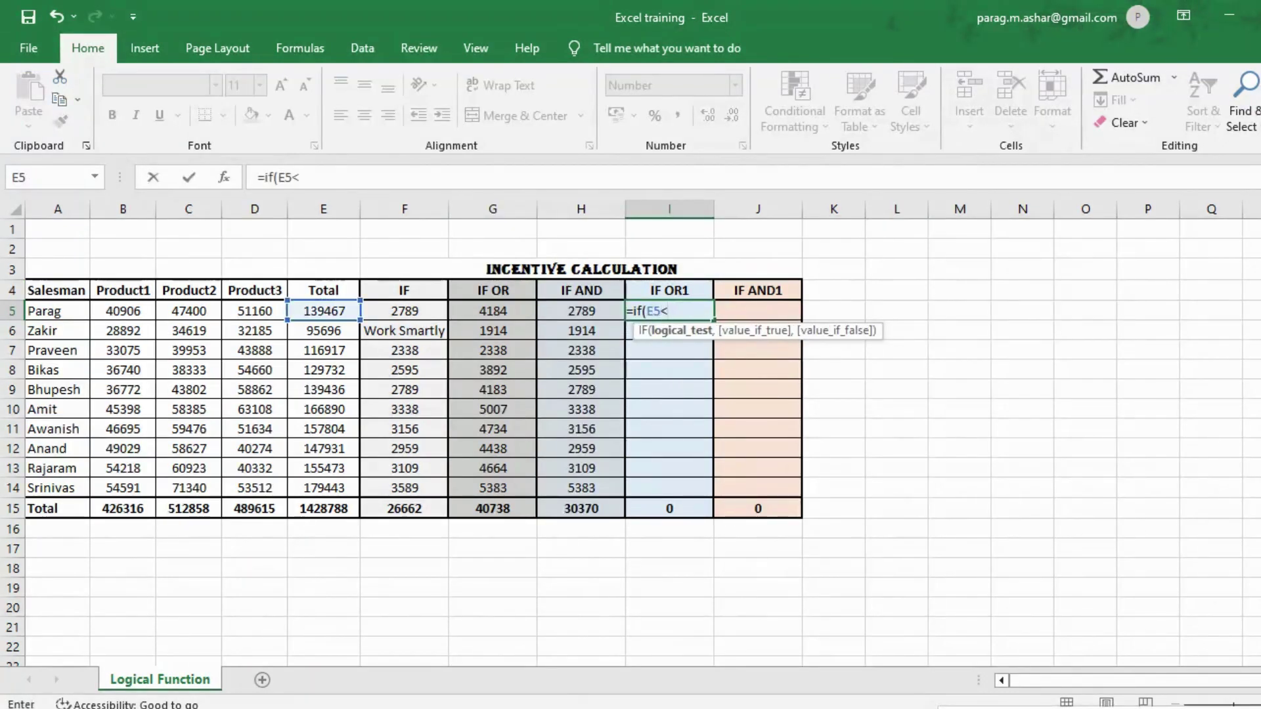
type("100000")
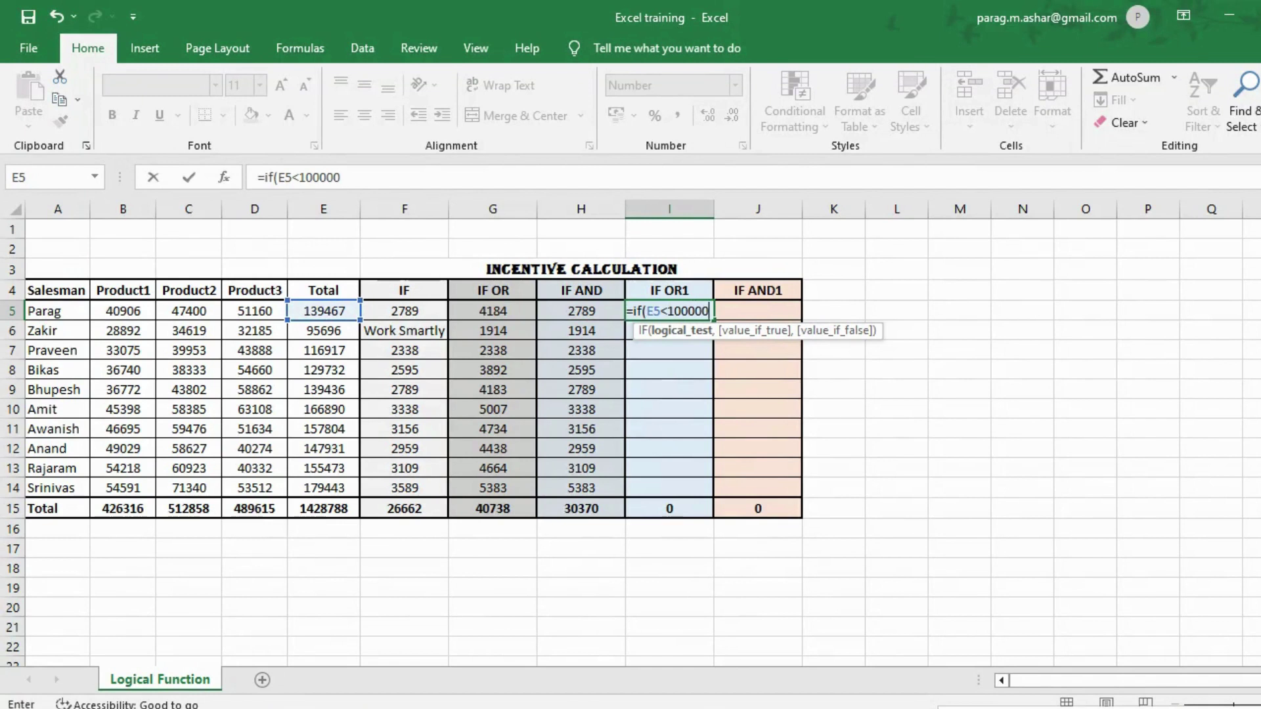
type(",")
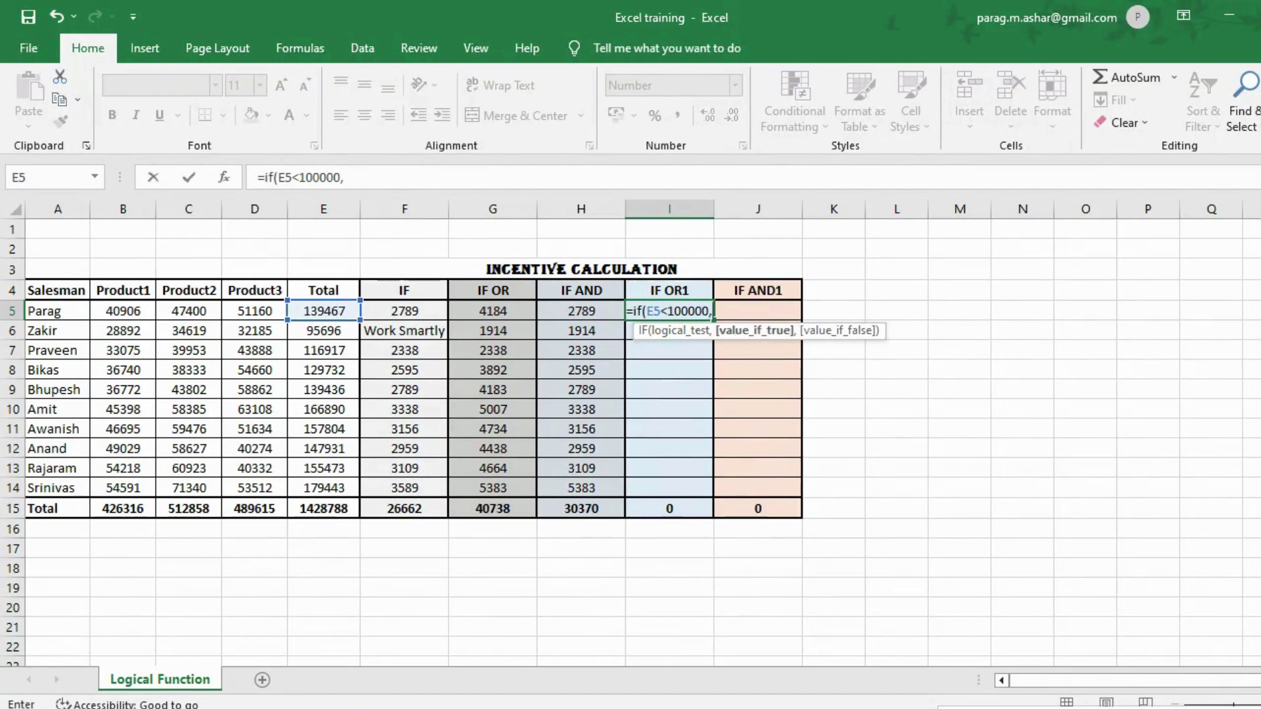
type("\"Wor")
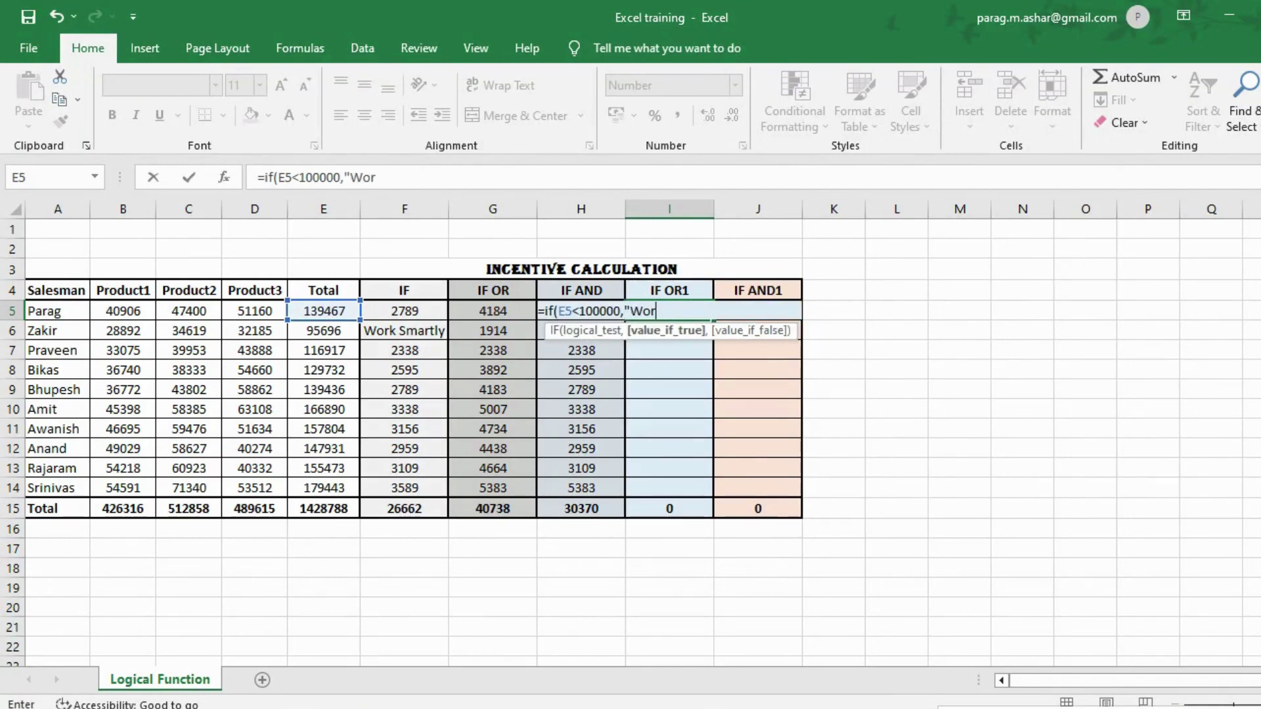
type("k Smar")
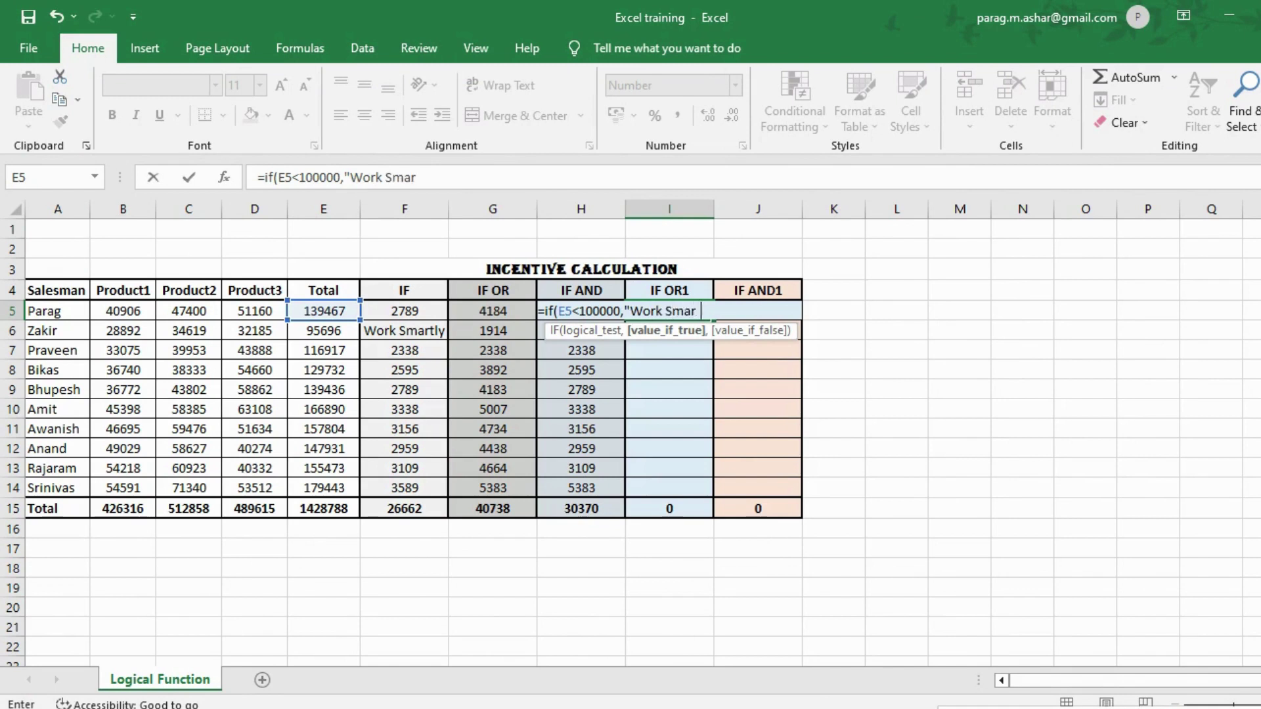
type("tly\",")
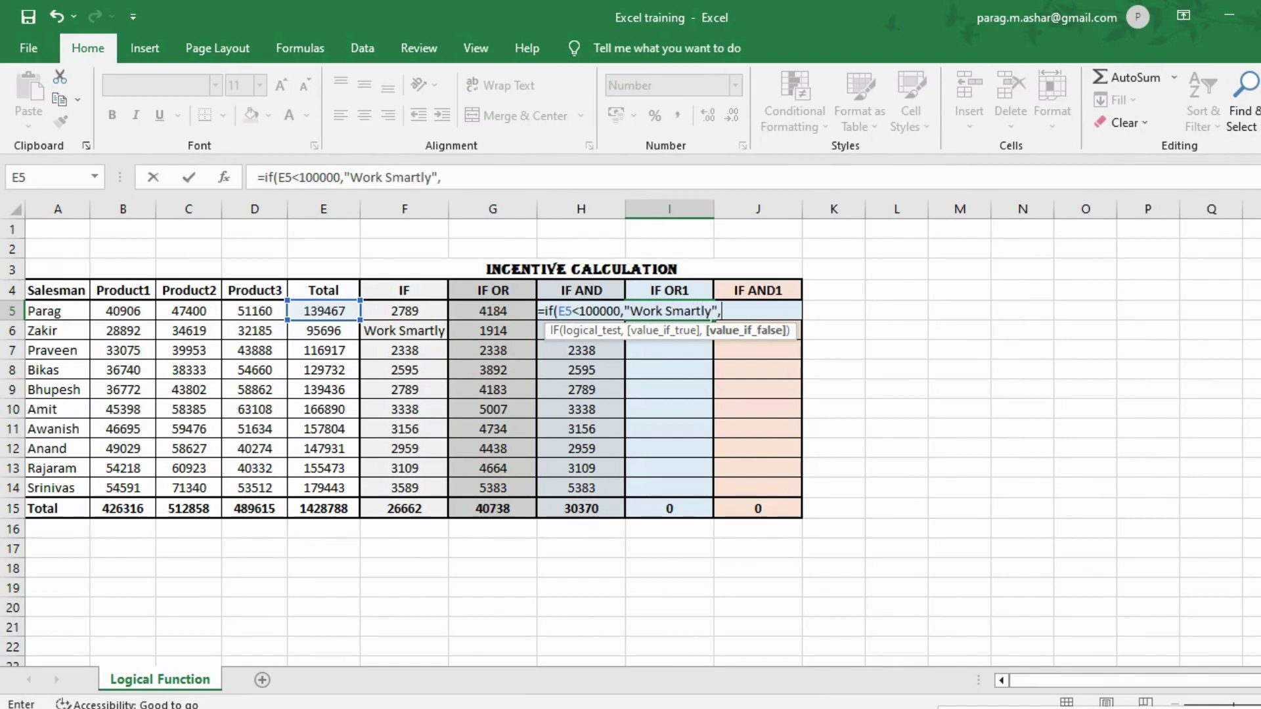
- Nest an IF with an OR test as the value if false in I5, using B5>50000 as its first condition
type("if(")
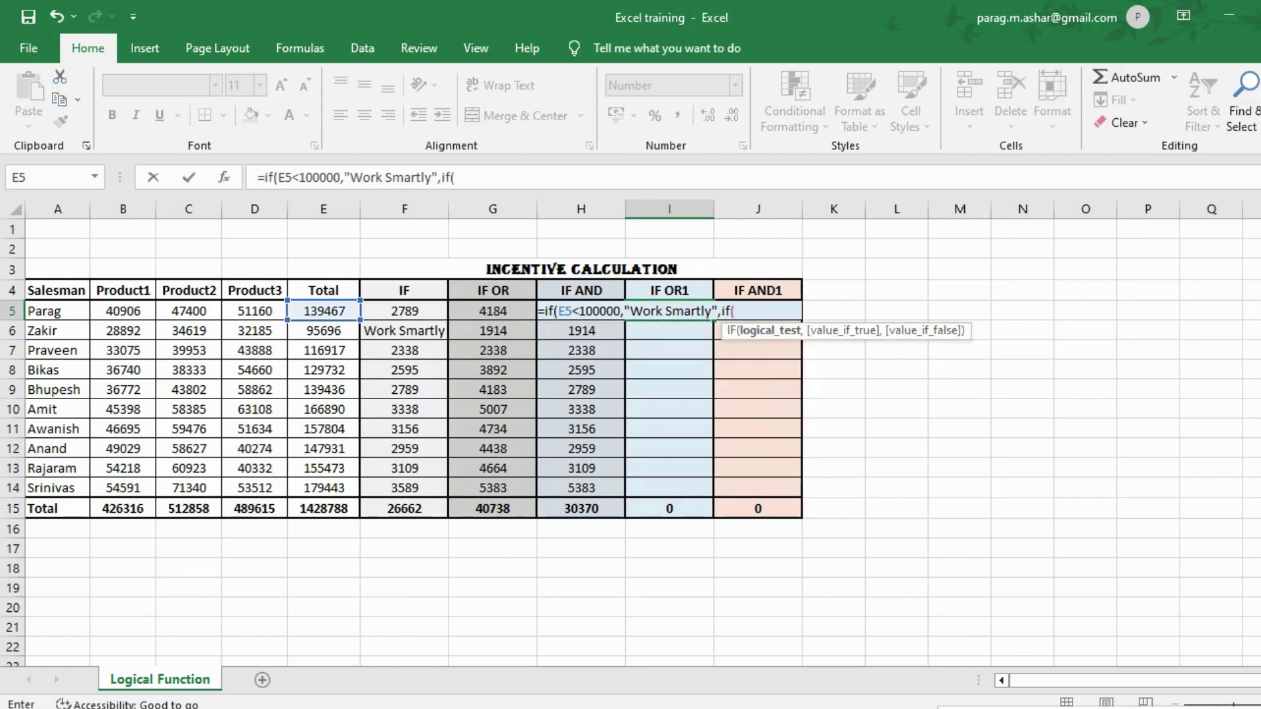
type("or")
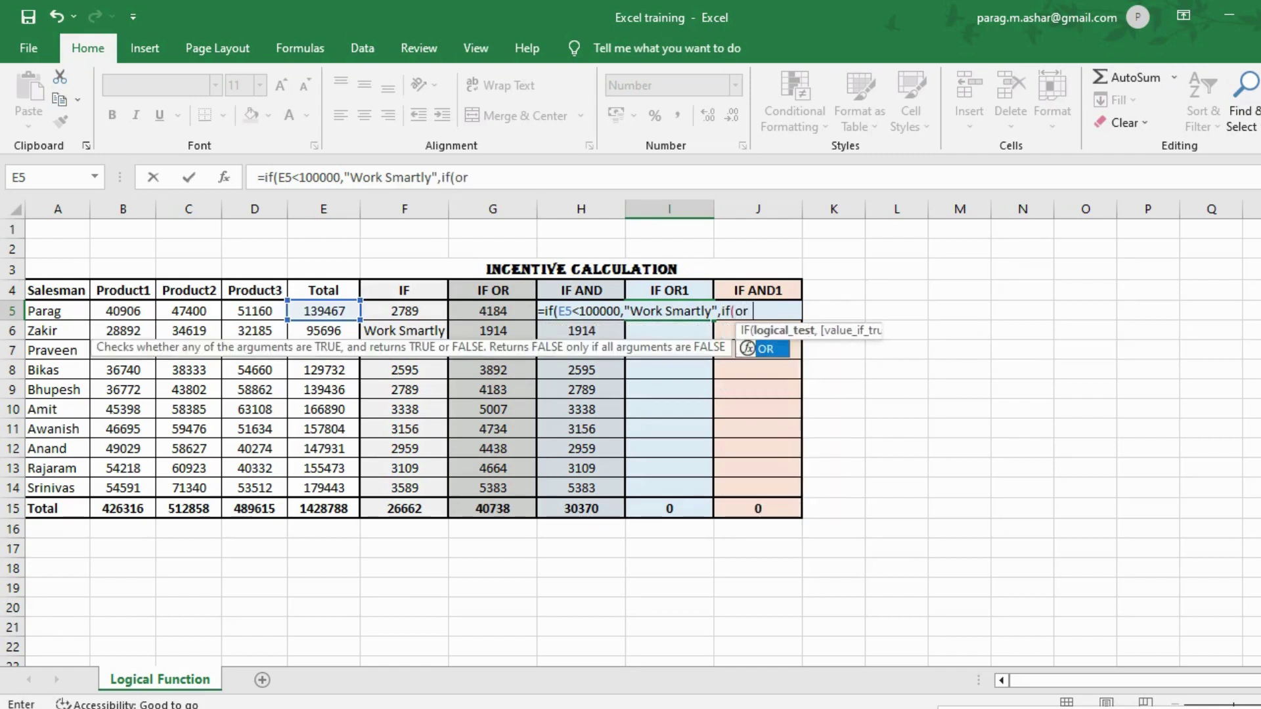
type("(")
key("Left")
key("Left")
key("Left")
key("Left")
key("Left")
key("Left")
key("Left")
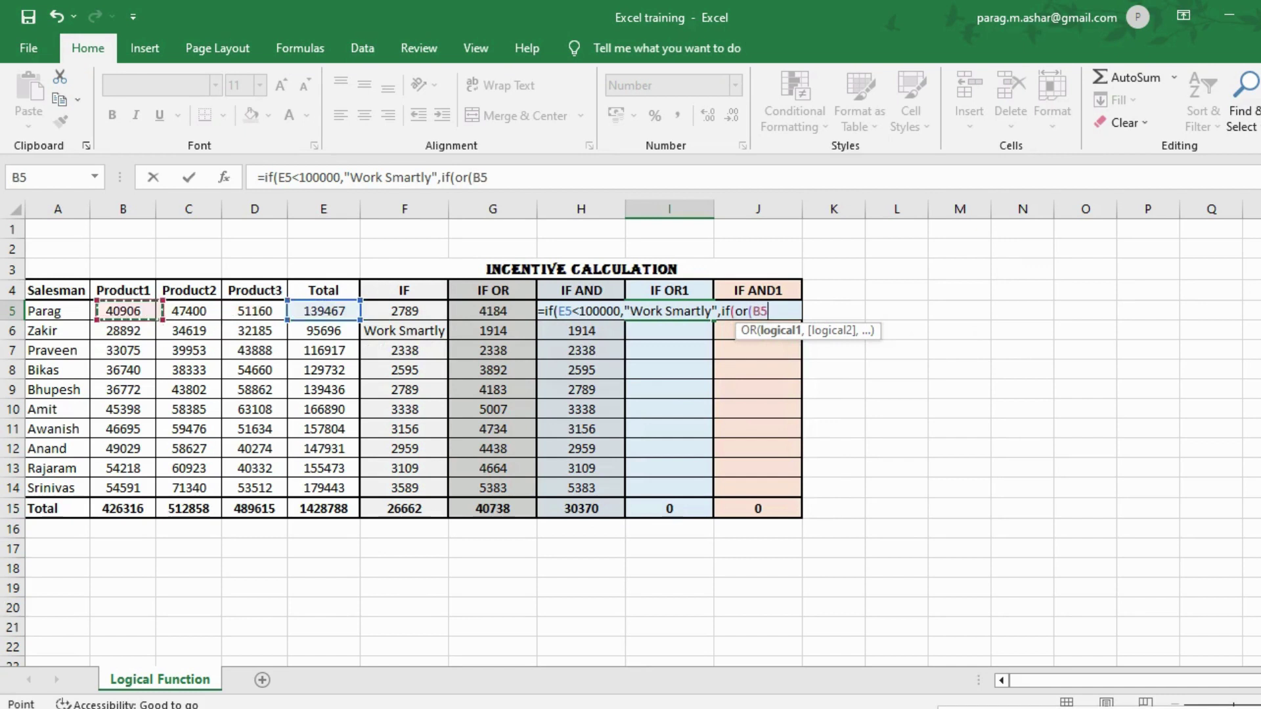
type(">")
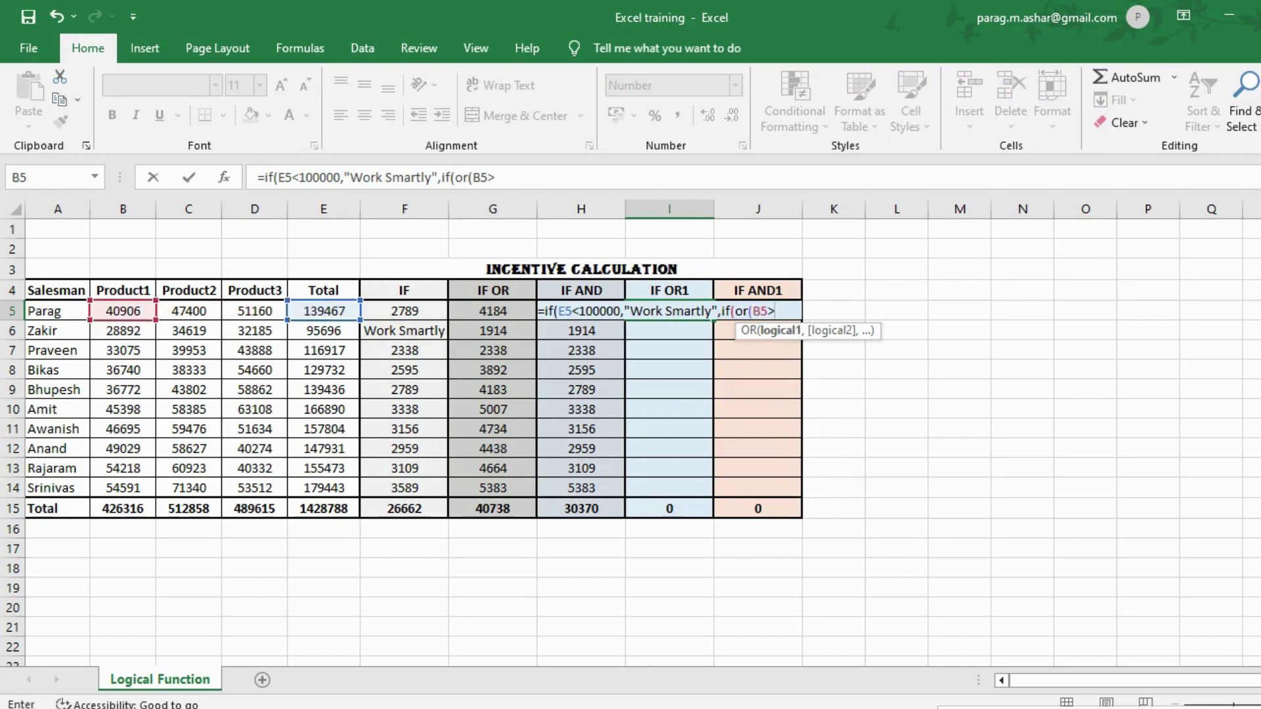
type("50000")
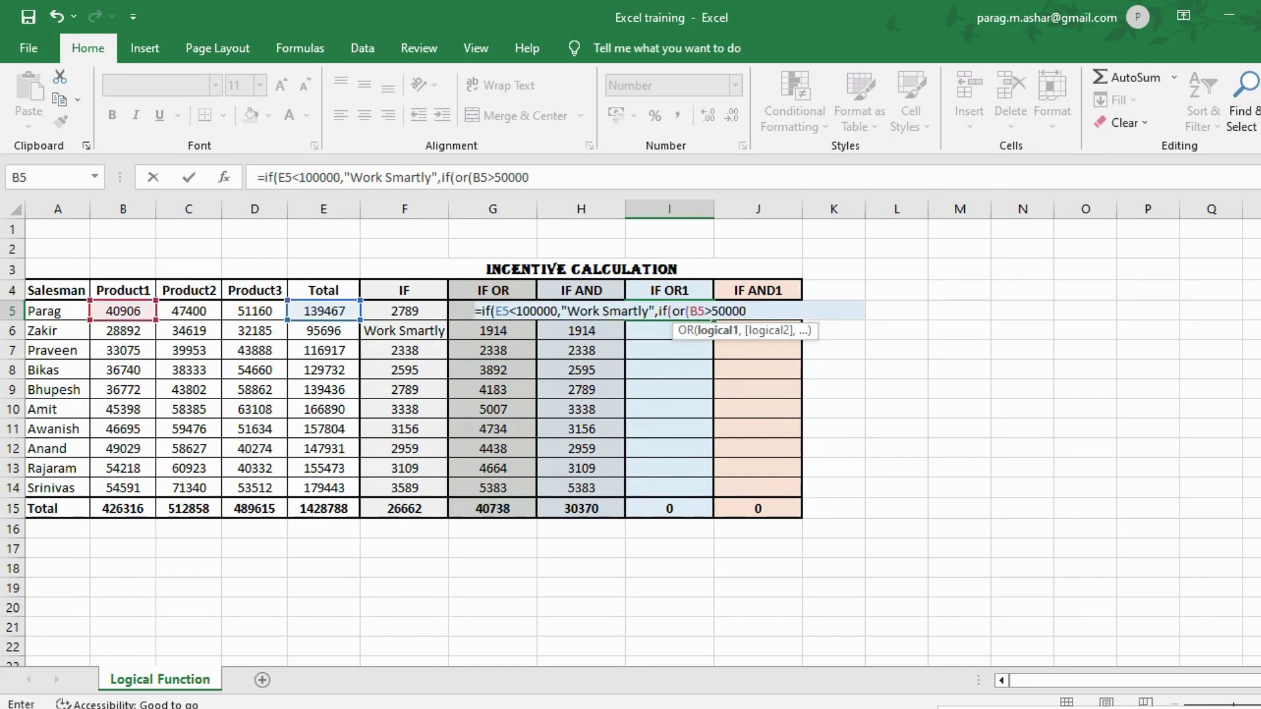
- Add C5>50000 as the second condition of the OR test in the I5 formula
type(",")
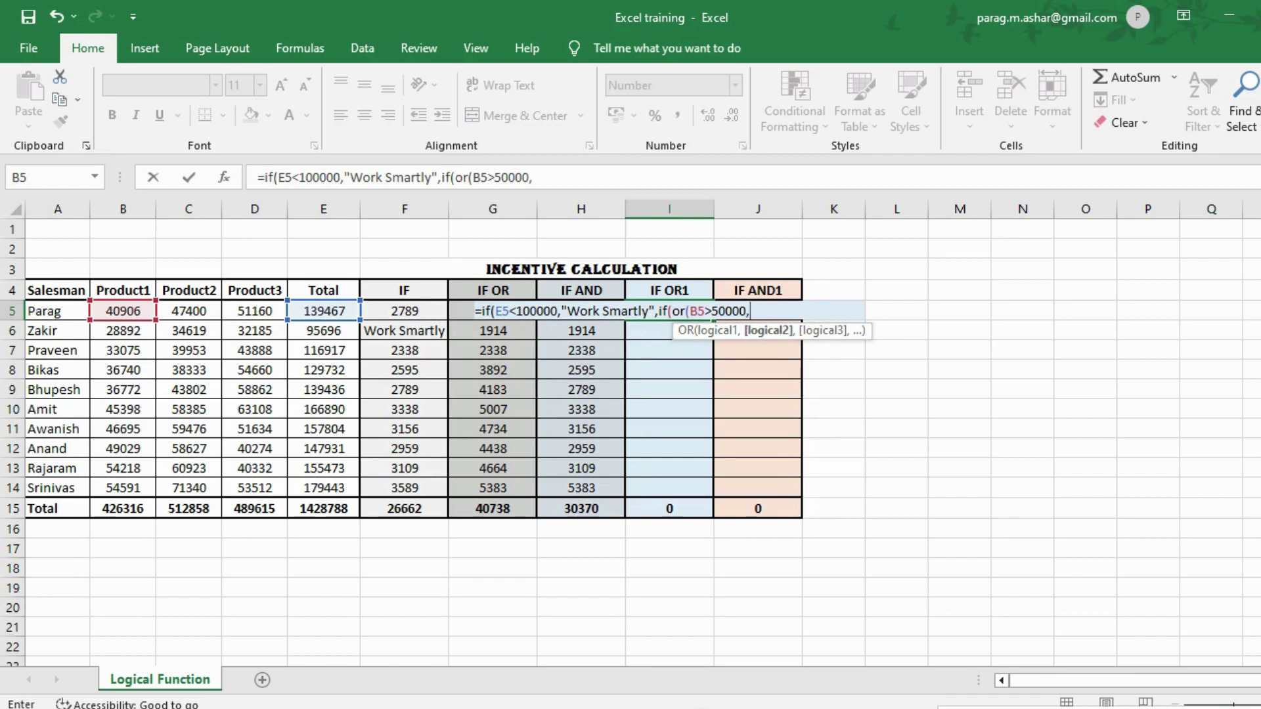
key("Left")
key("Left")
key("Left")
key("Left")
key("Left")
key("Left")
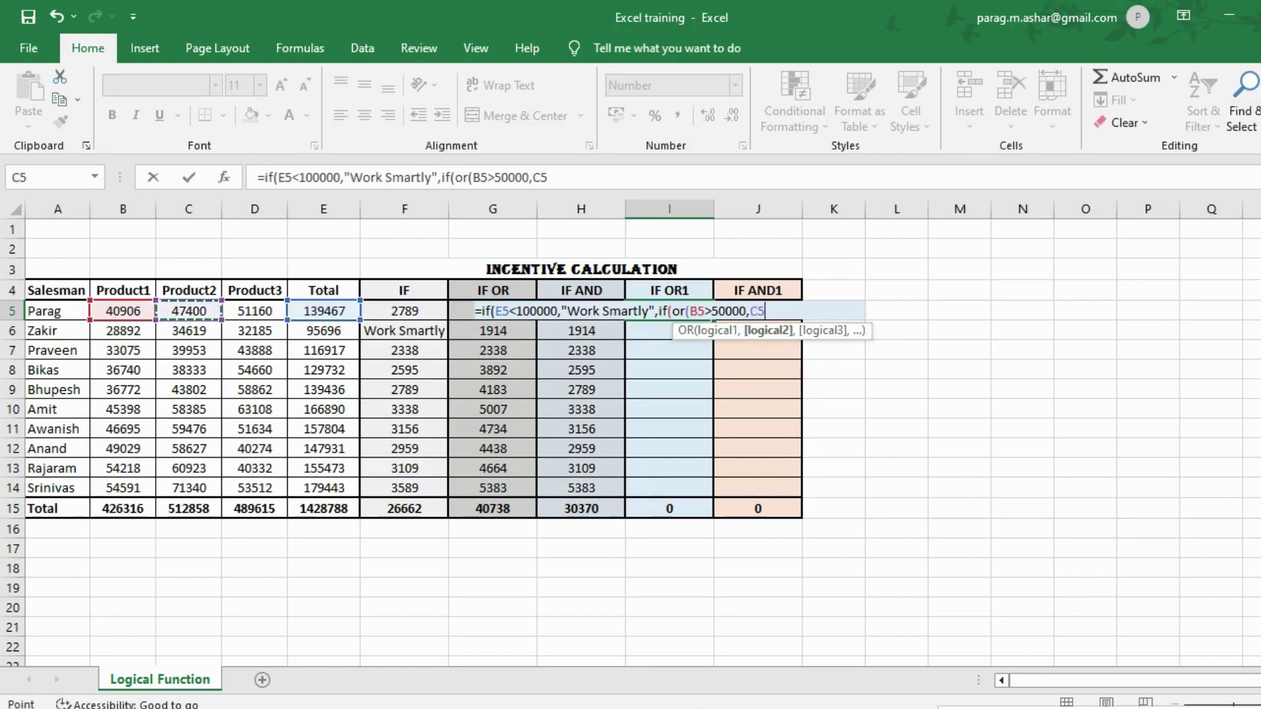
type(">50000")
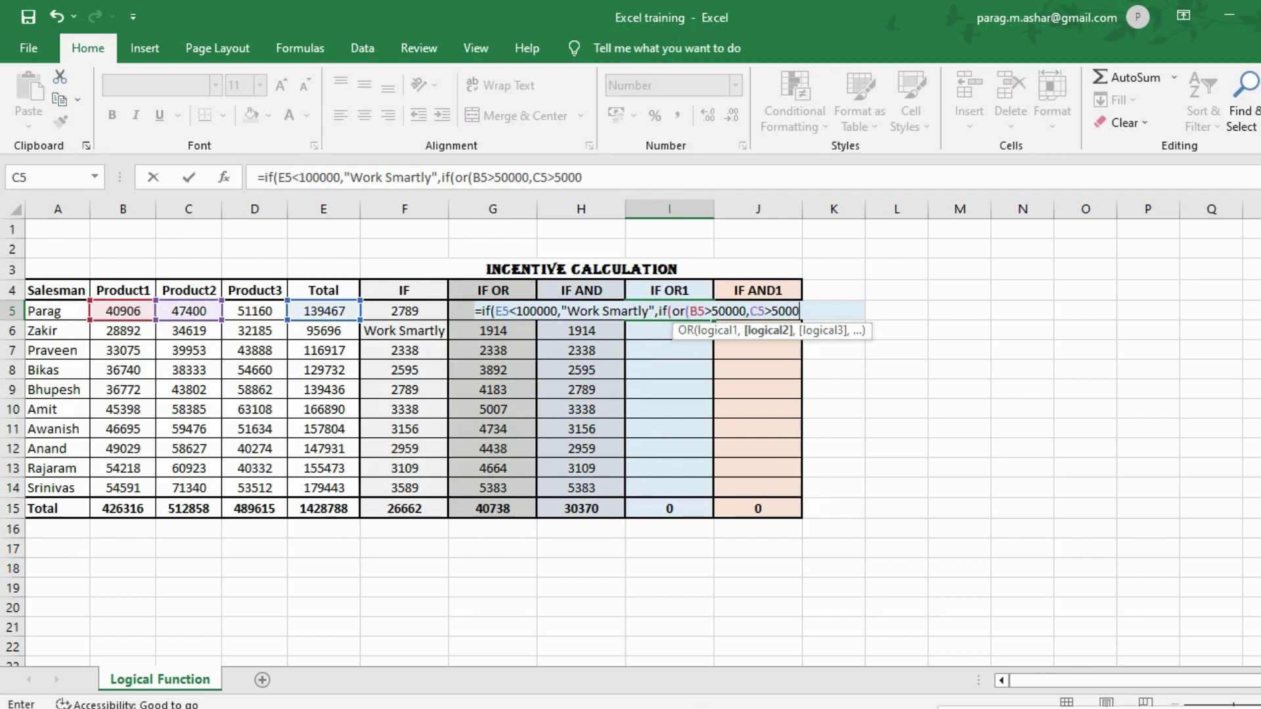
- Add D5>50000 as the third condition in I5 and close the OR test
type(",")
key("Left")
key("Left")
key("Left")
key("Left")
key("Left")
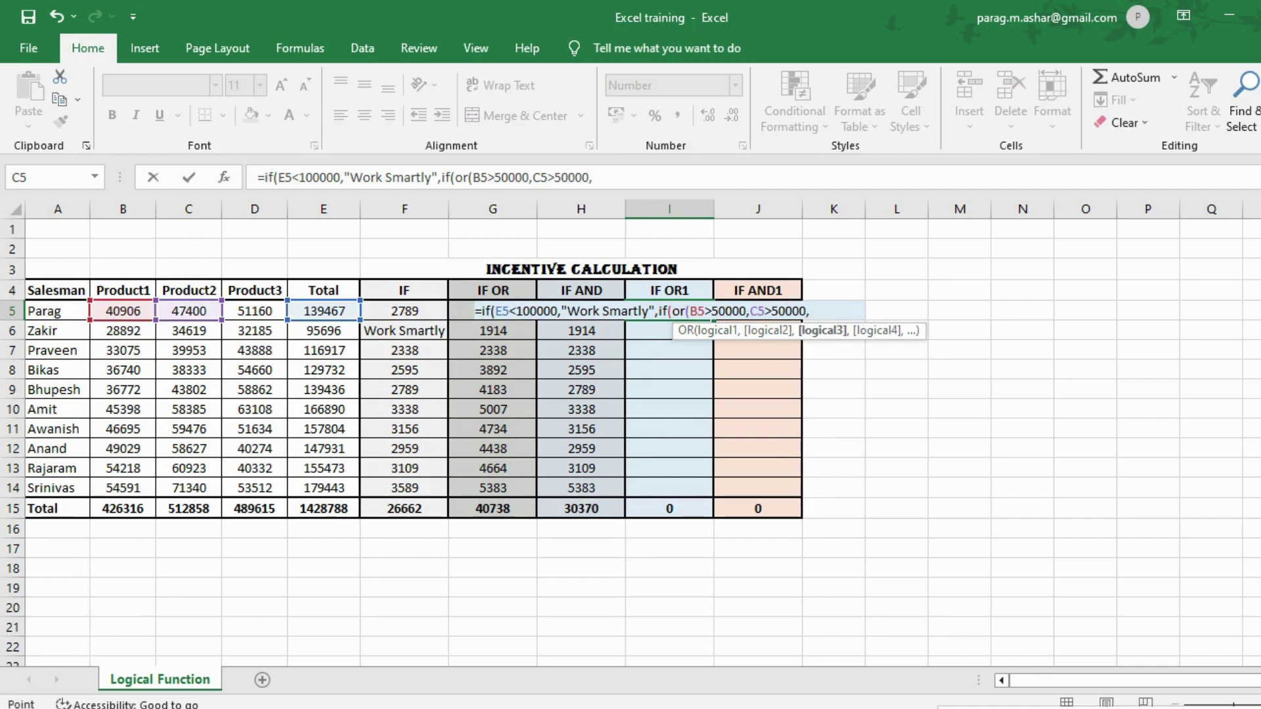
type(">")
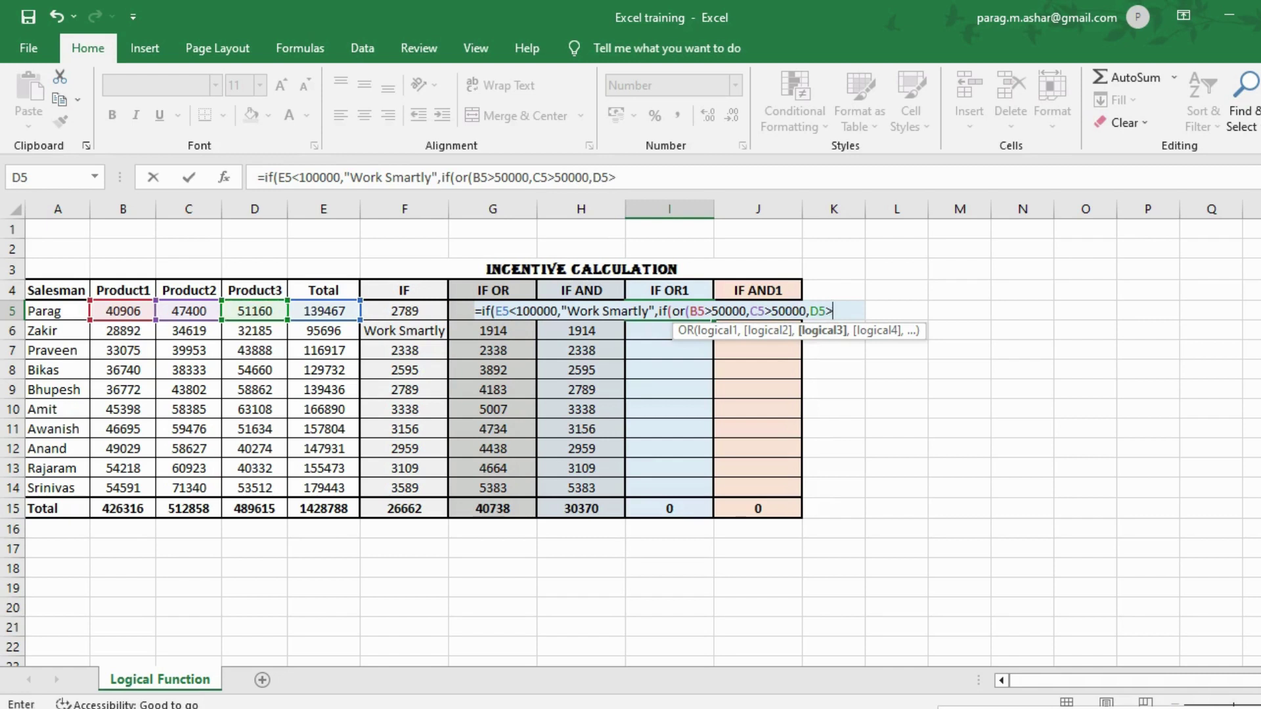
type("50000")
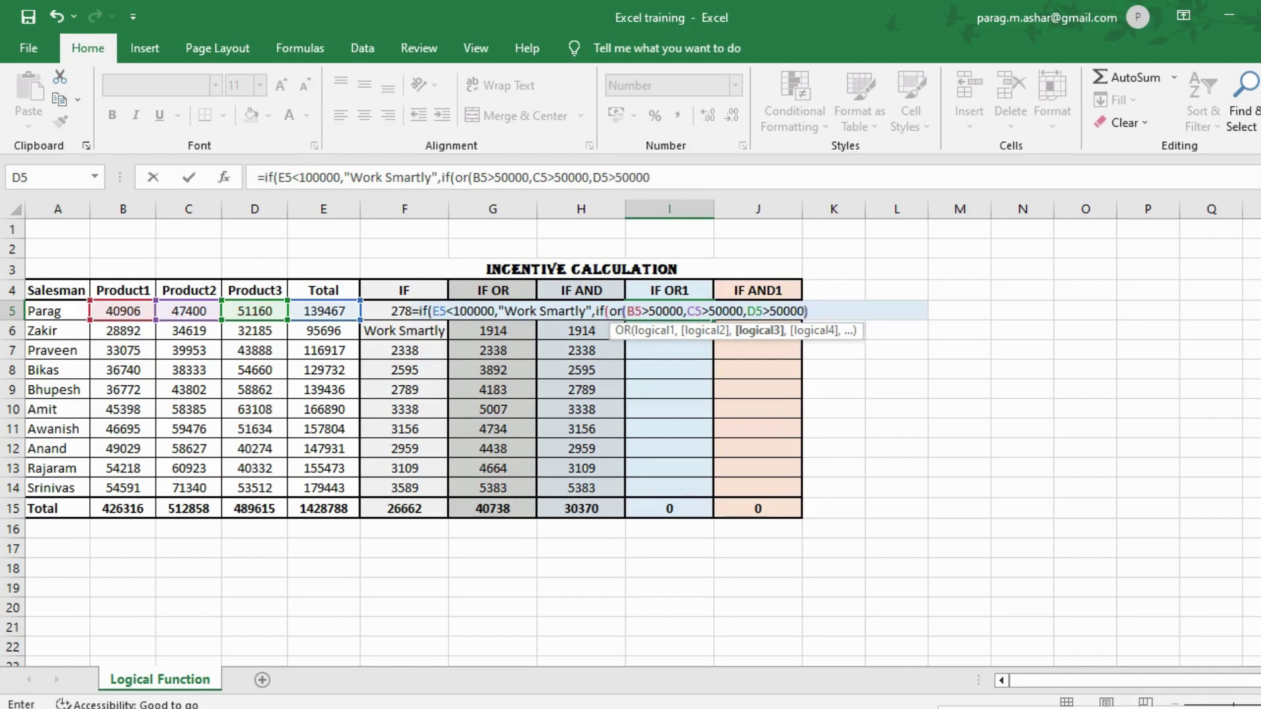
type("),")
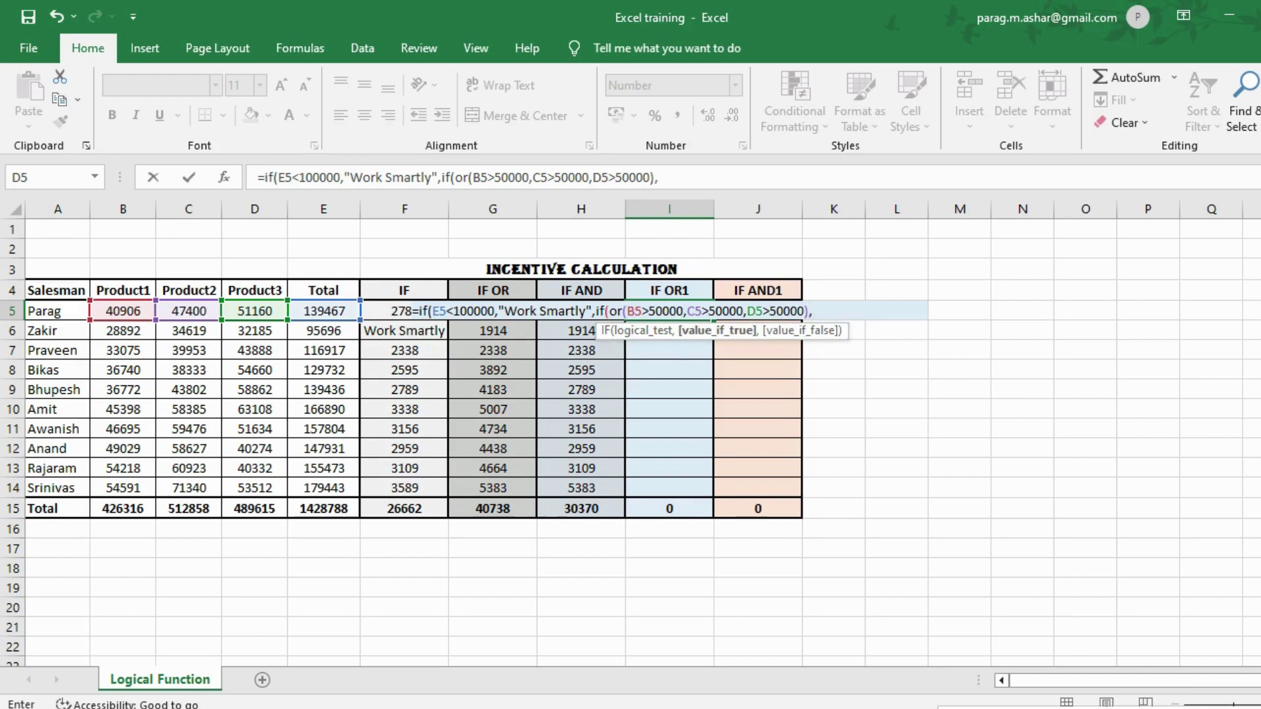
- Enter E5*3% as the value if true of the nested IF in I5
key("Left")
key("Left")
key("Left")
key("Left")
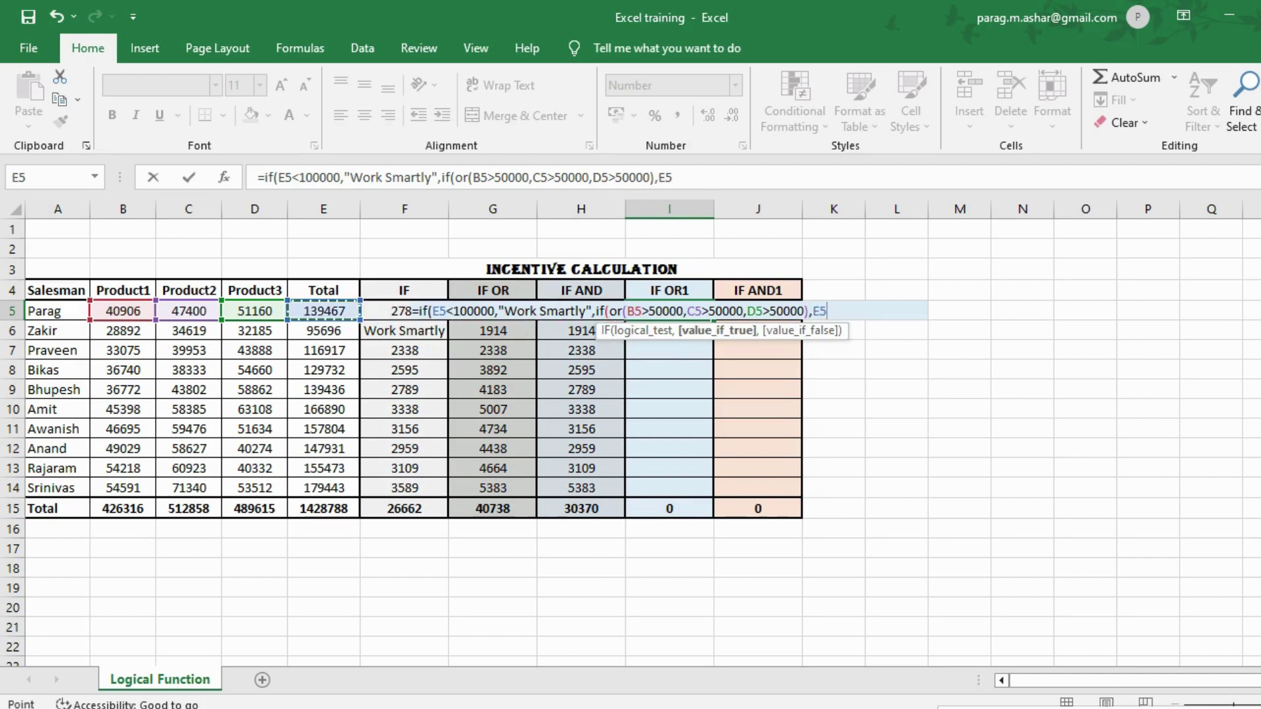
type("*3")
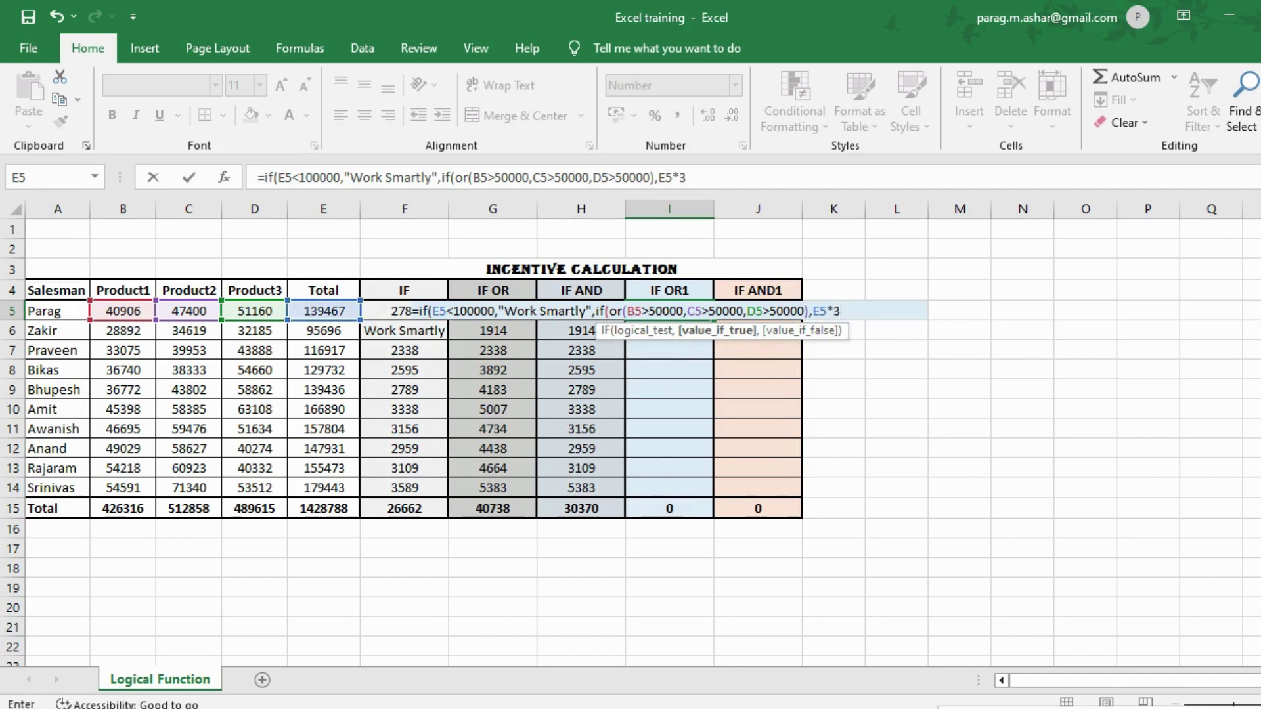
type("%,")
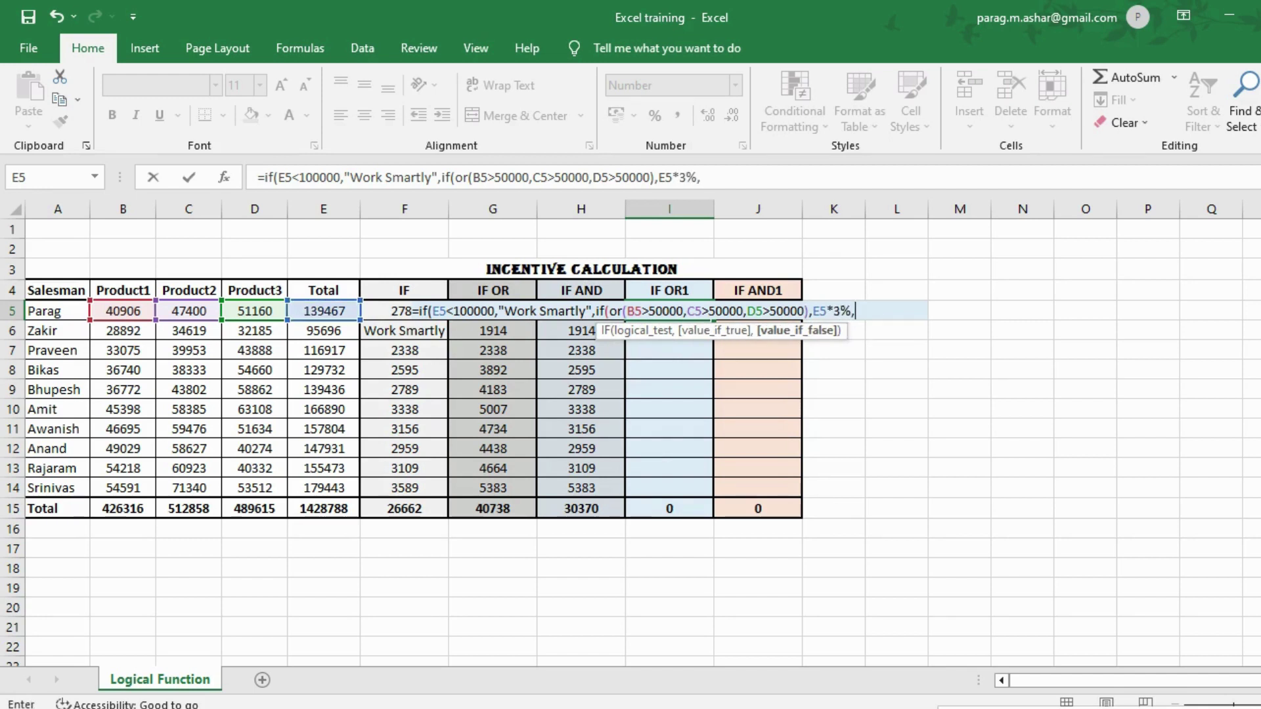
- Complete the I5 formula with E5*2% as the nested IF's value if false, accepting the closing-parenthesis correction
key("Left")
key("Left")
key("Left")
key("Left")
key("Left")
key("Right")
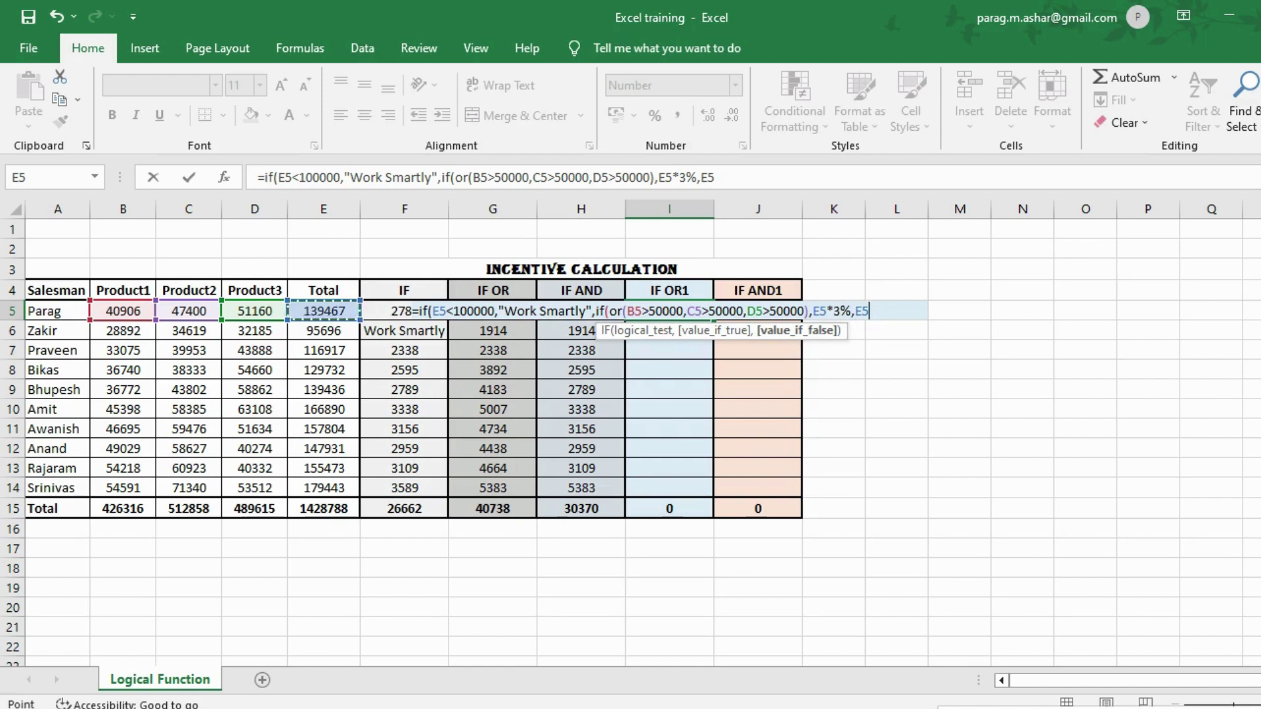
type("*2")
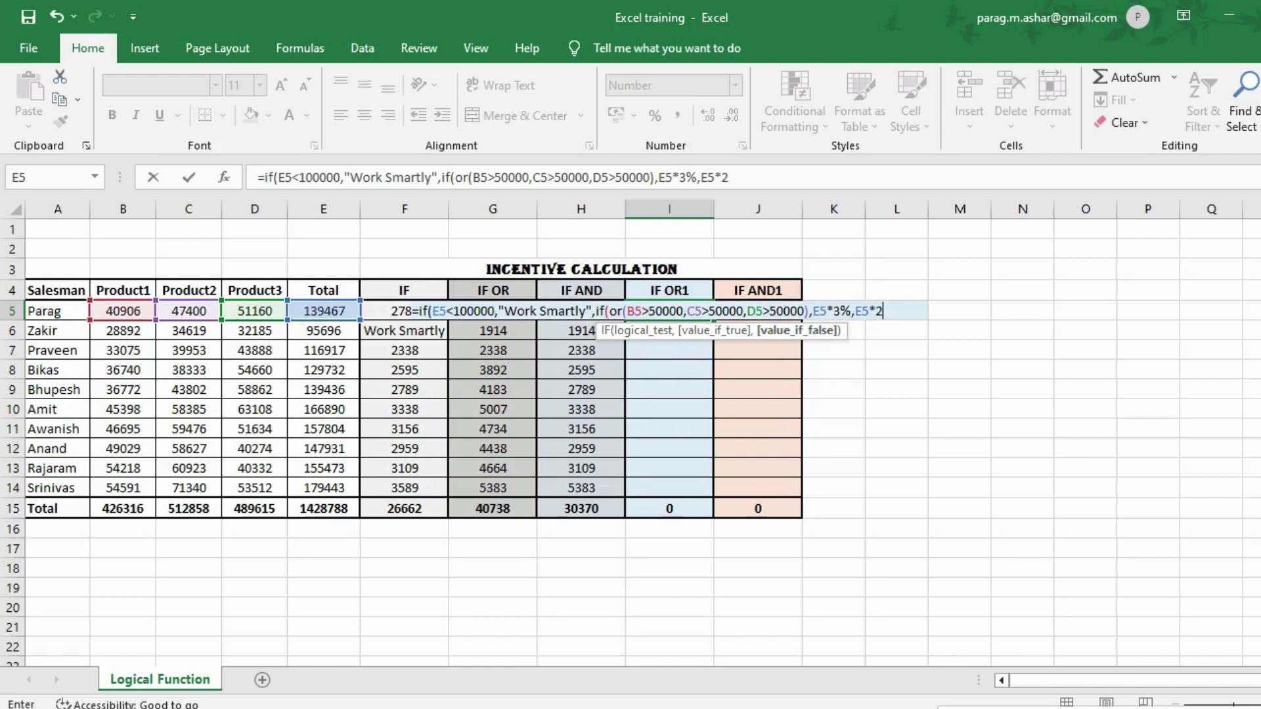
type("%")
key("Return")
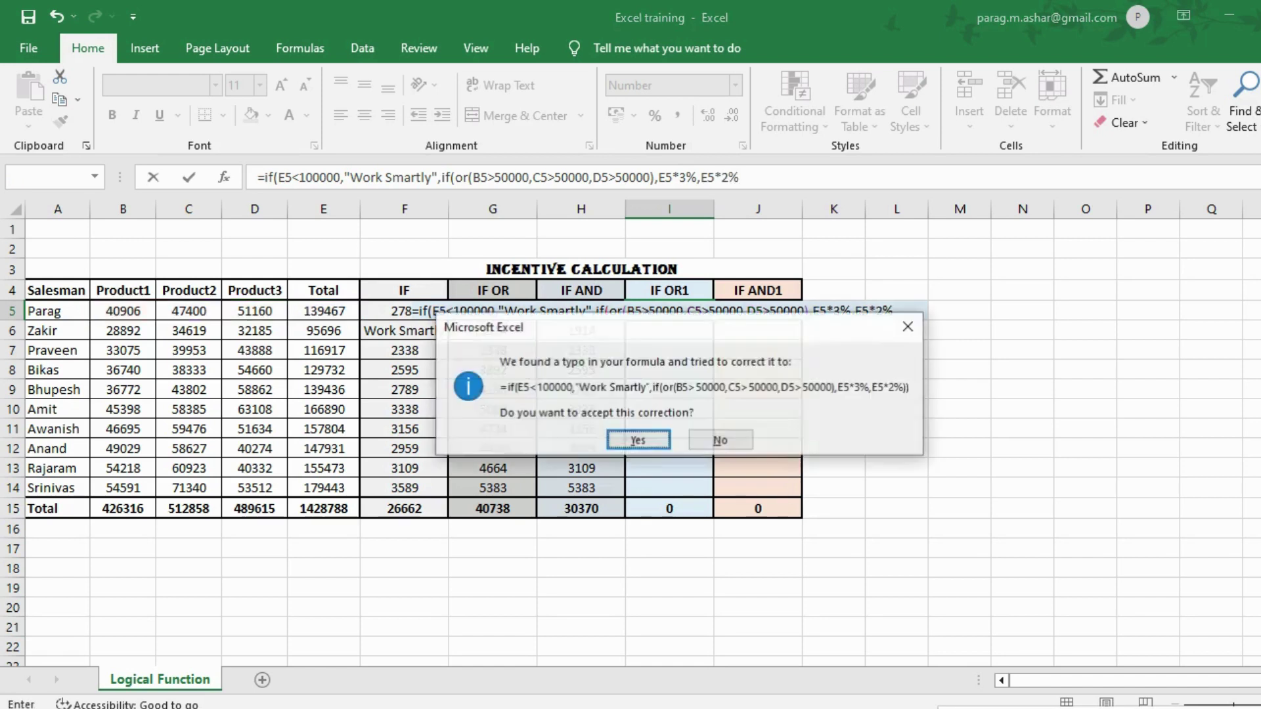
key("Return")
key("Up")
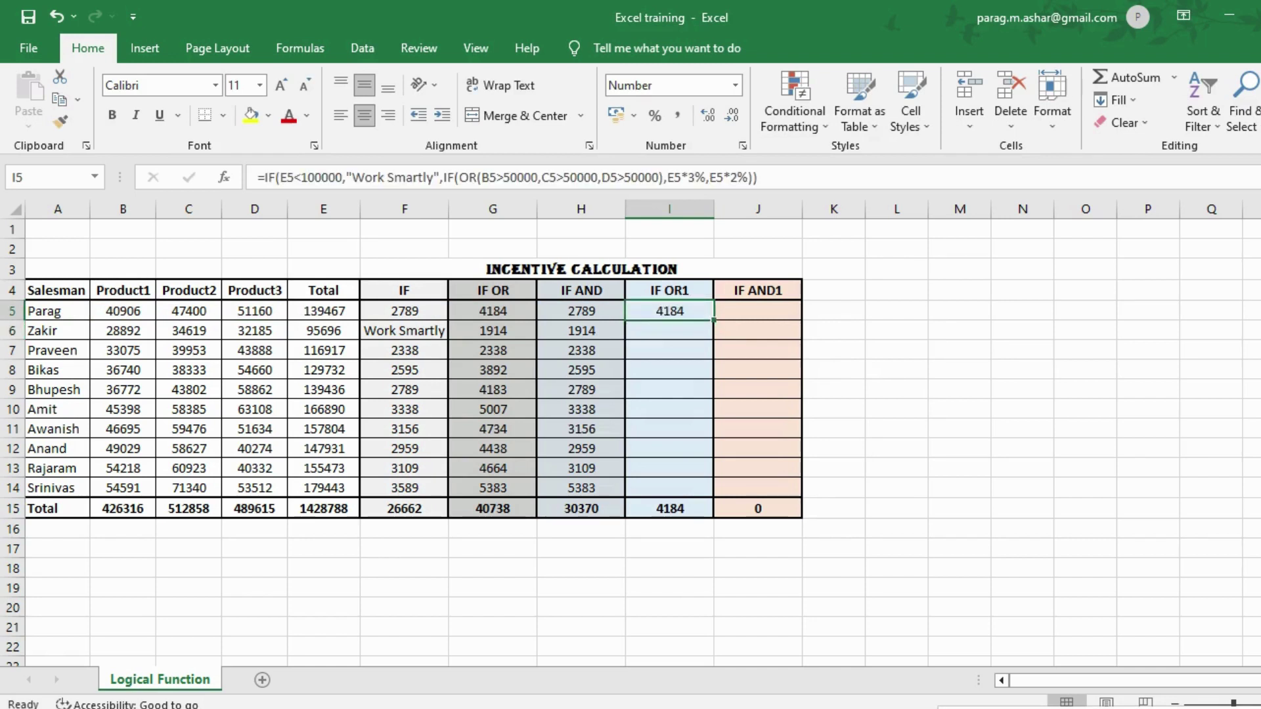
- Copy the nested IF OR formula from I5 to the rest of the salesmen, down to I14
key("ctrl+c")
key("shift+Down")
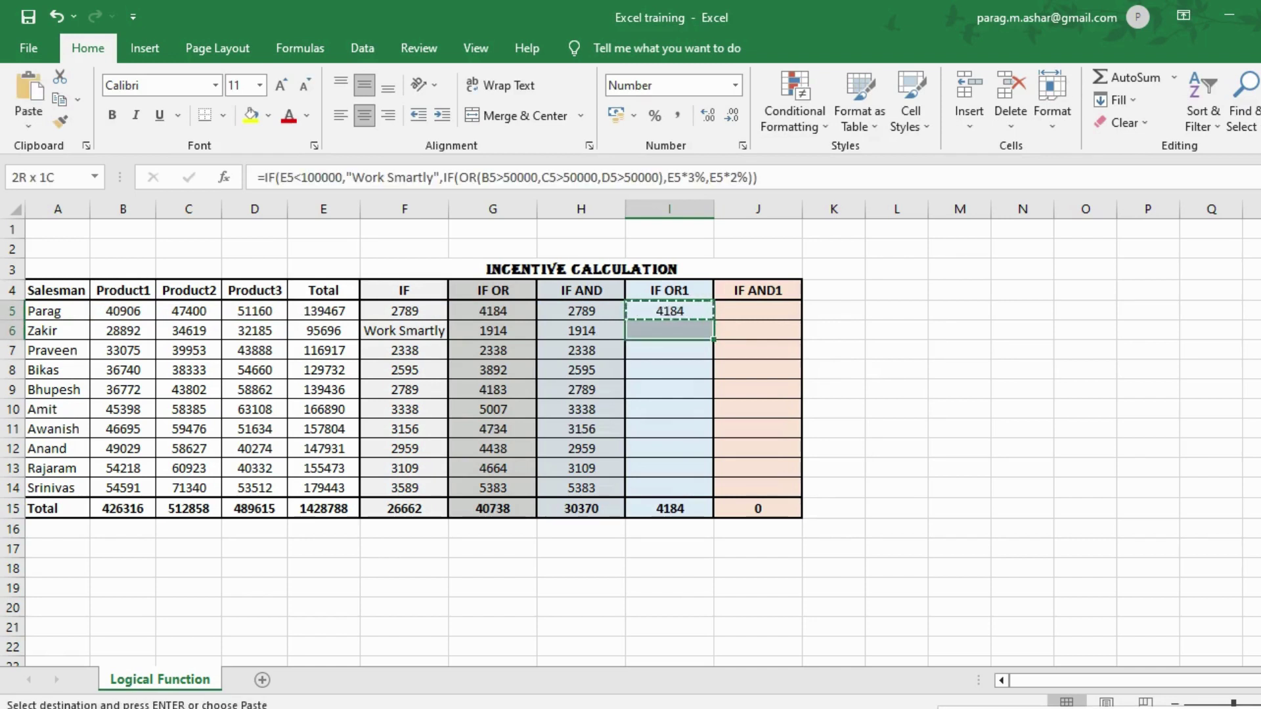
key("shift+Down")
key("shift+Down")
key("shift+Down")
key("shift+Down")
key("shift+Down")
key("shift+Down")
key("shift+Down")
key("shift+Down")
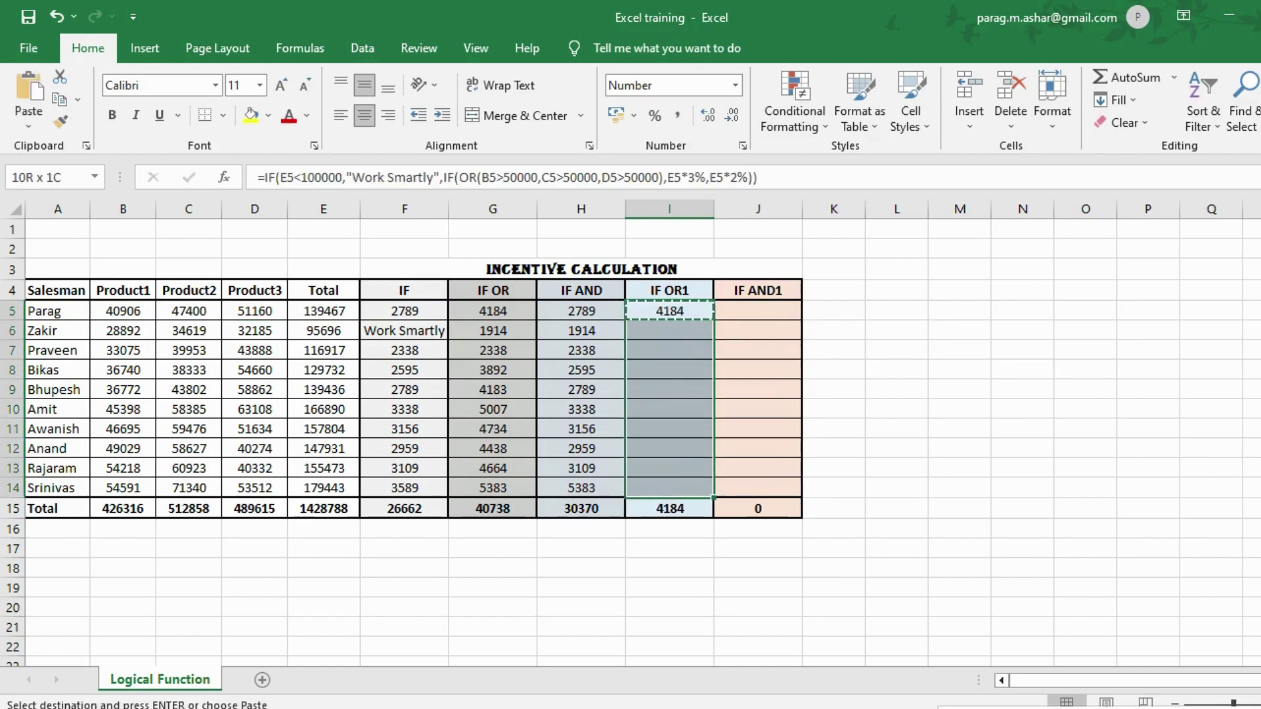
key("Return")
key("Down")
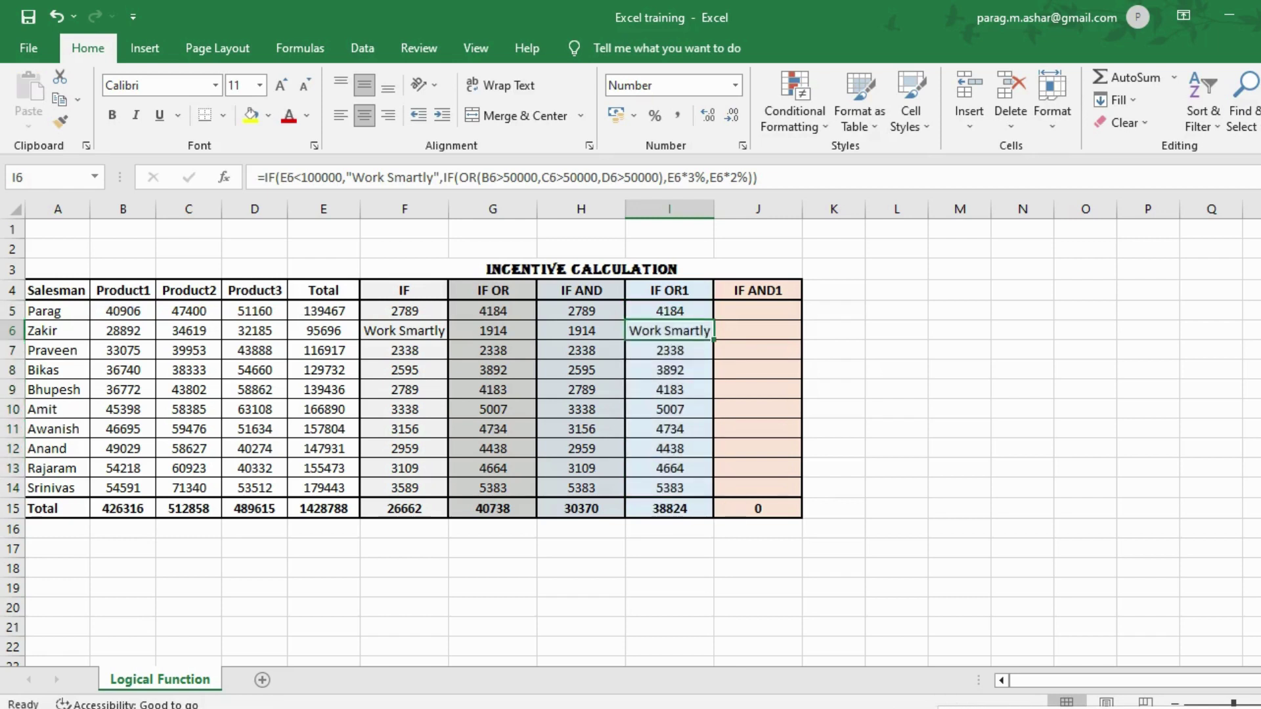
- Begin the J5 formula as an IF that tests E5<100000 and gives "Work Smartly" as the value if true
left_click(758, 311)
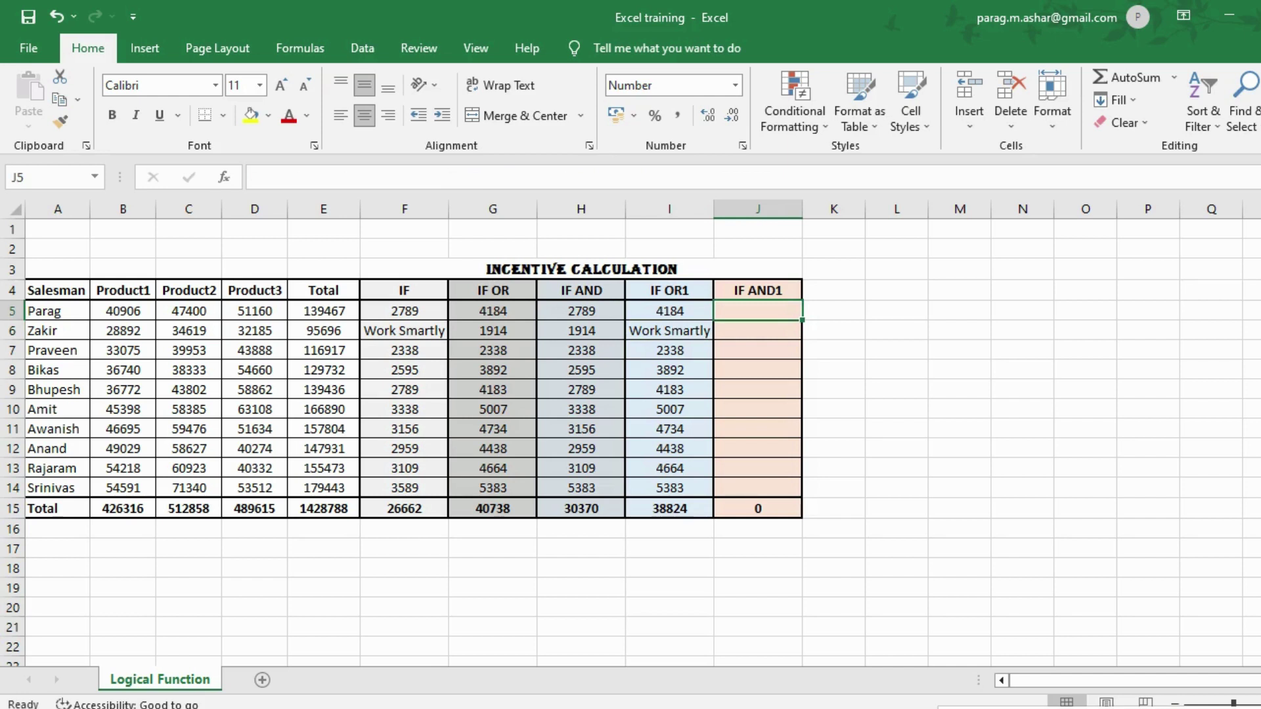
type("=if(")
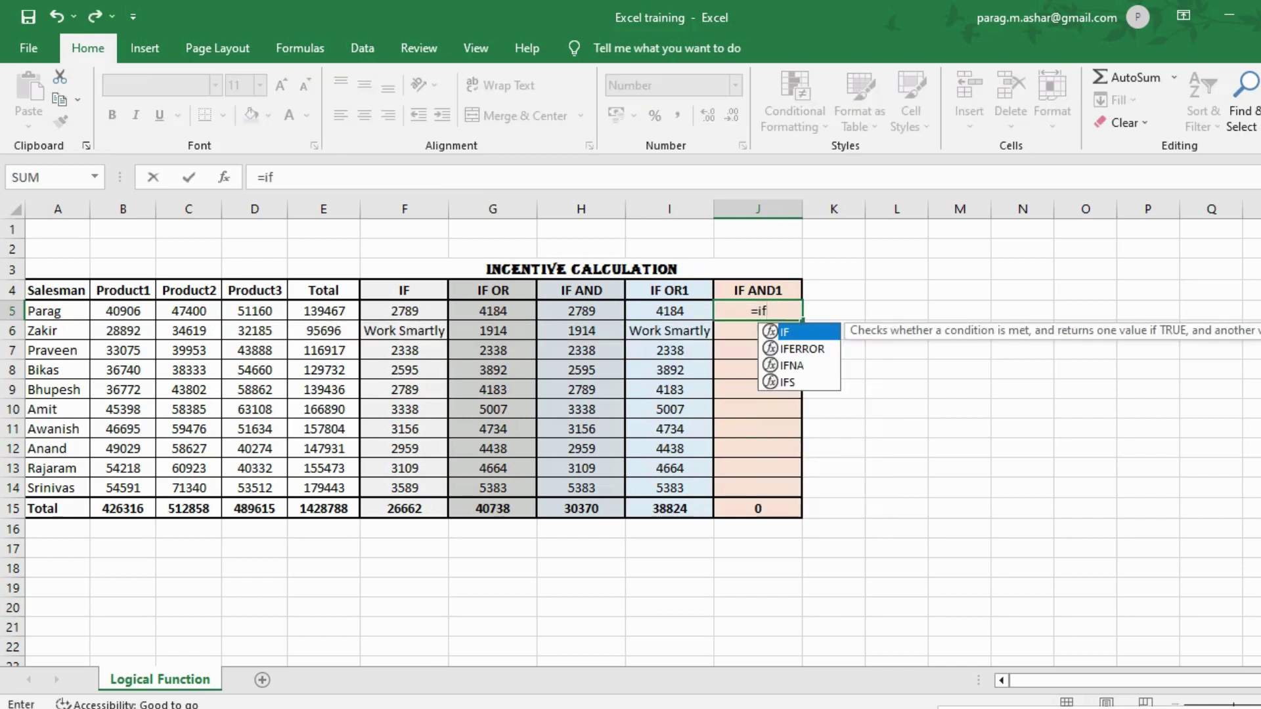
key("Left")
key("Left")
key("Left")
key("Left")
key("Left")
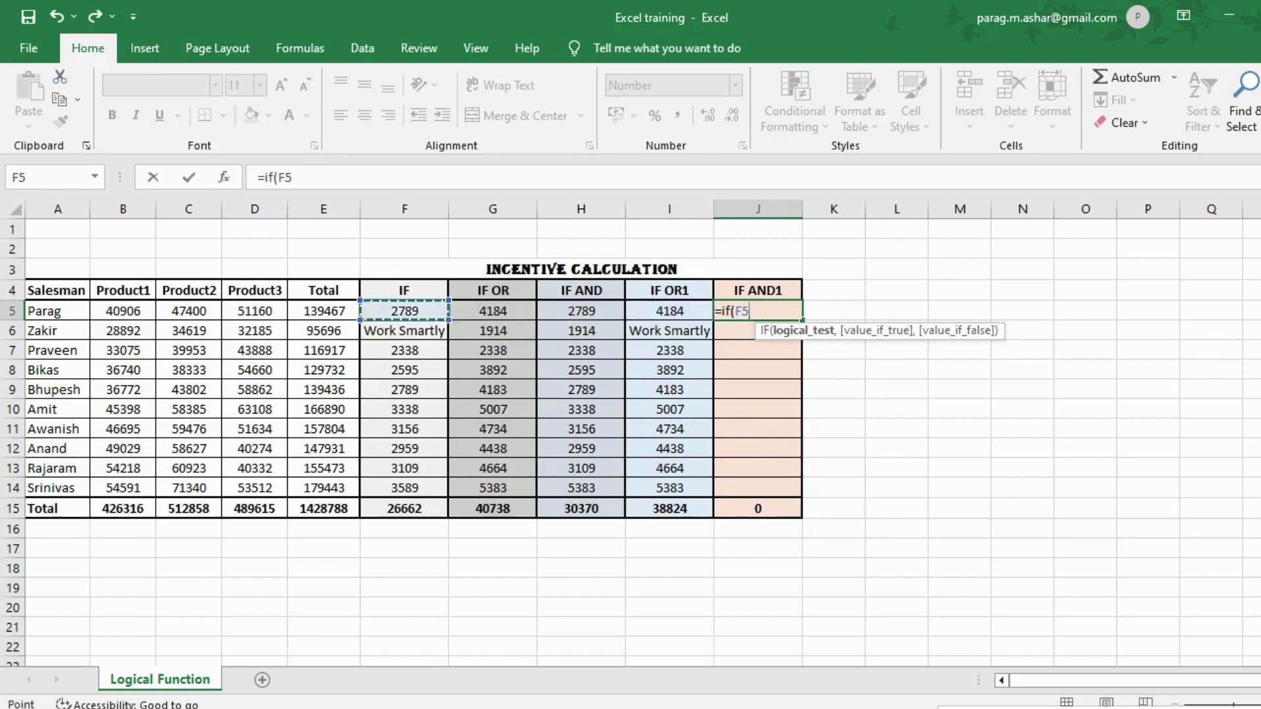
type("<100000")
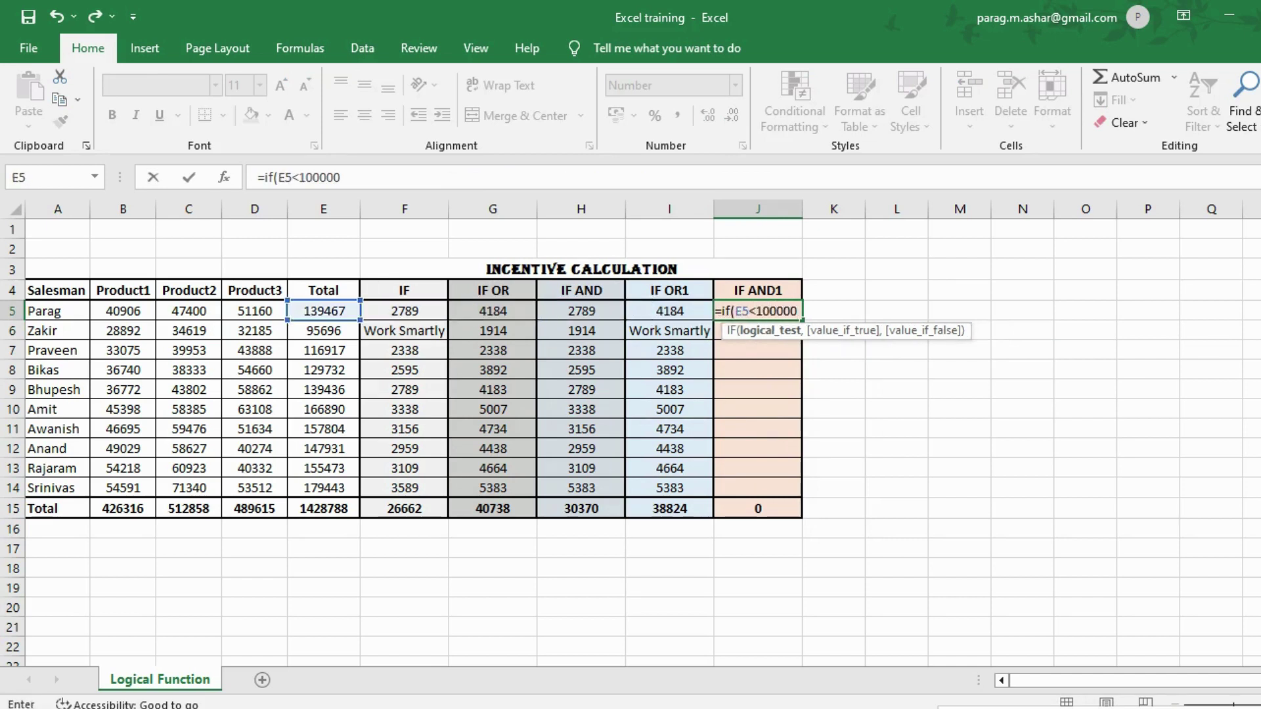
type(",\"W")
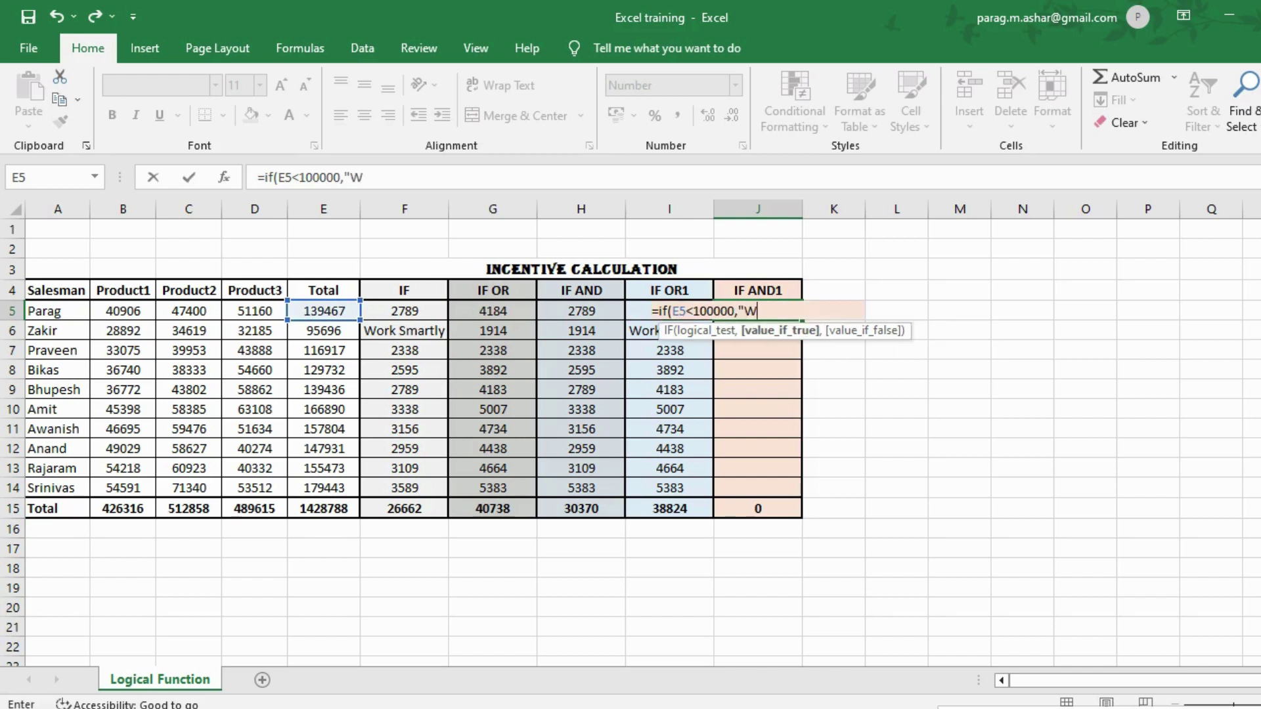
type("ork Sma")
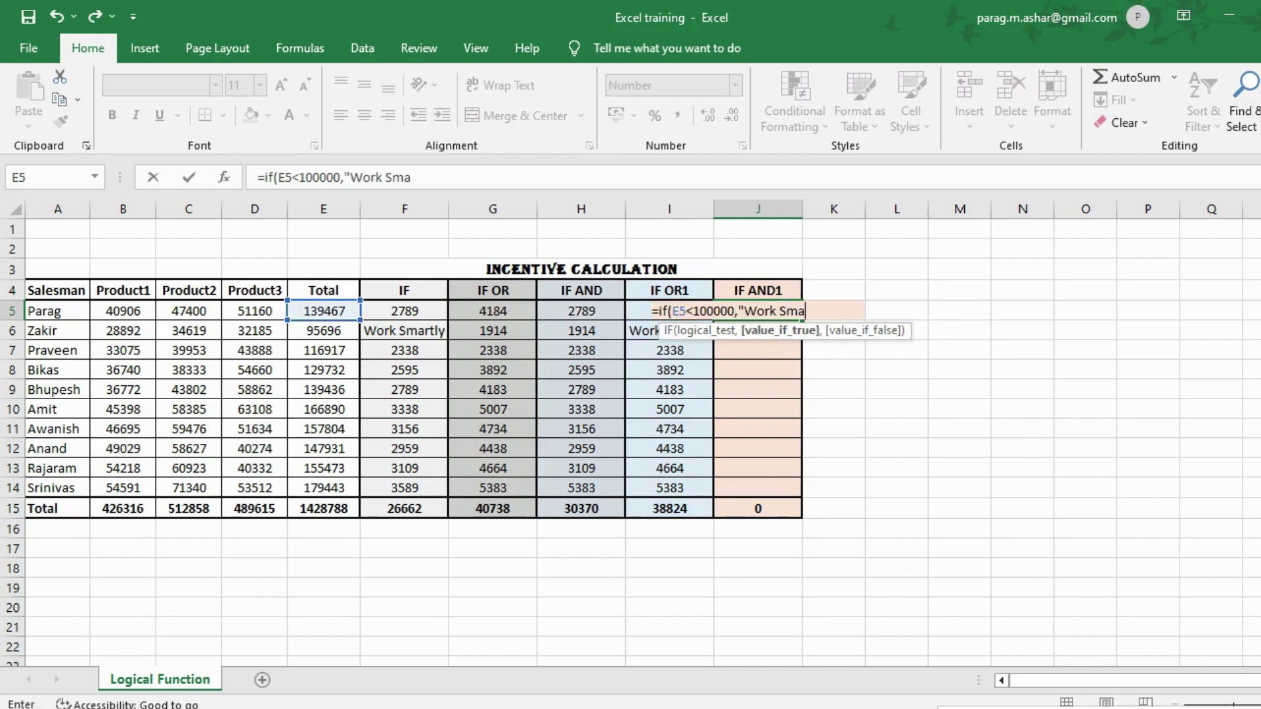
type("rtly\",if")
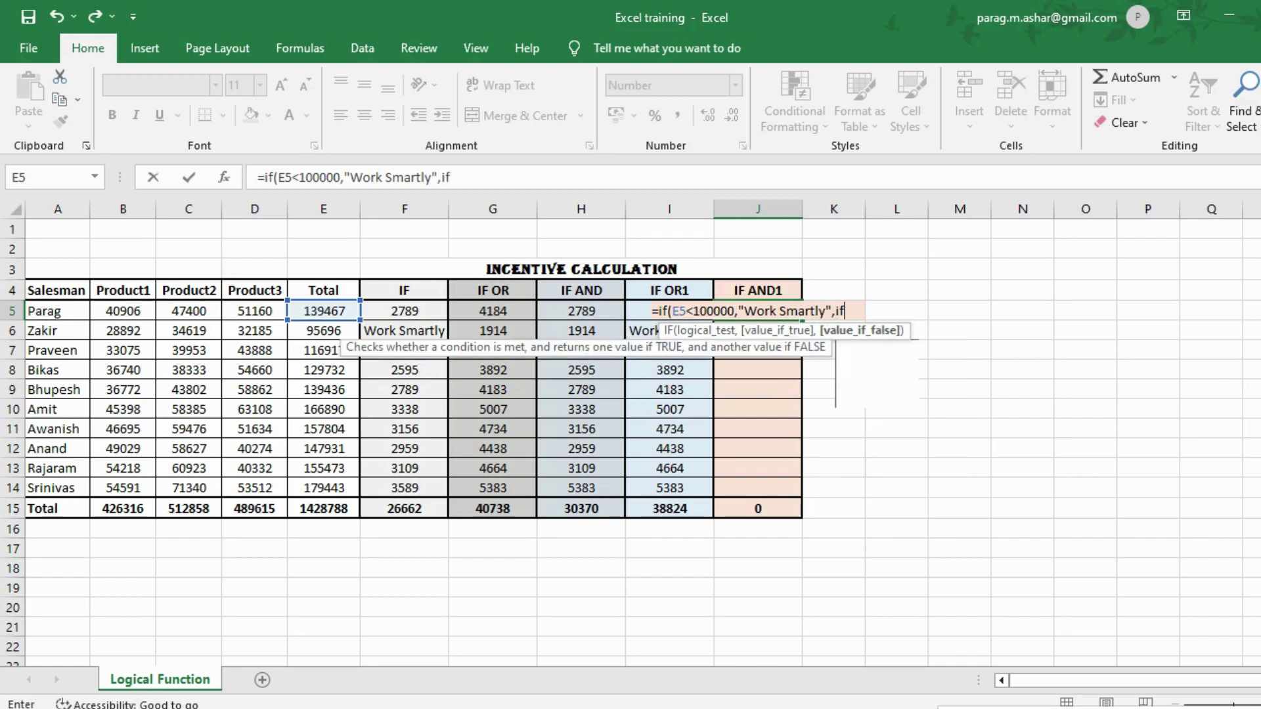
- Nest an IF with an AND test as the value if false in the J5 formula
type("(or(")
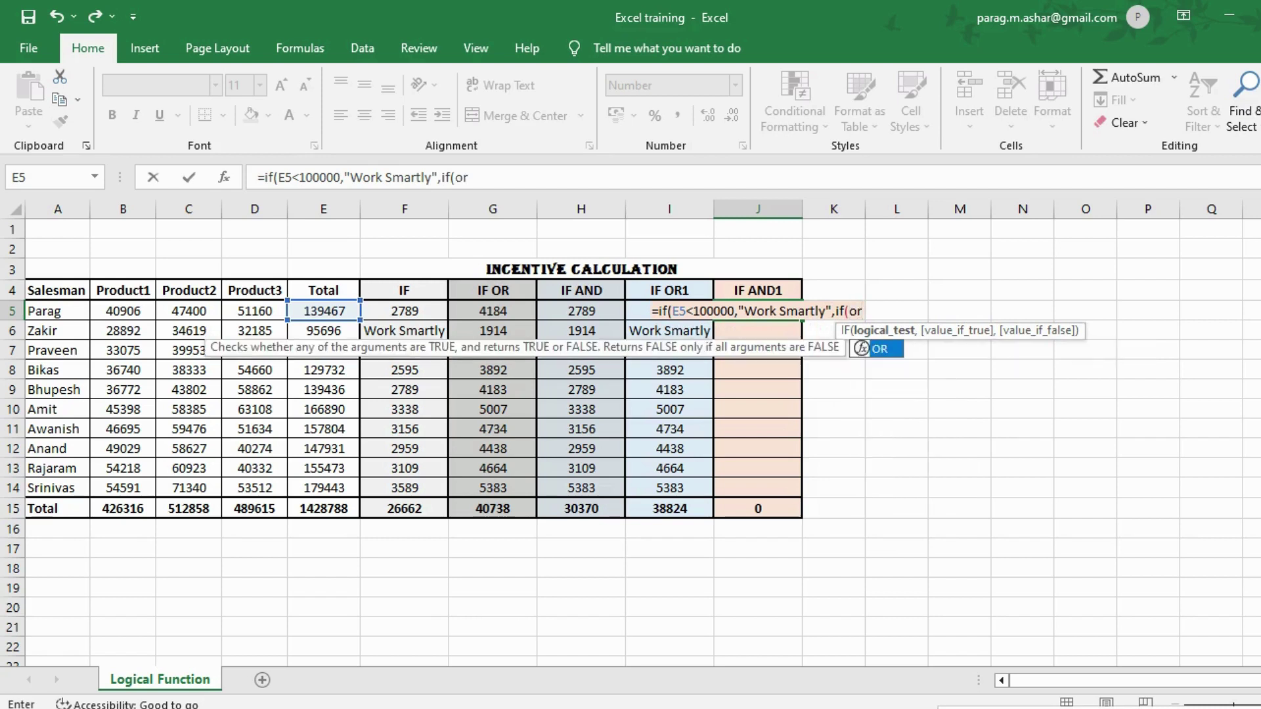
key("BackSpace")
key("BackSpace")
key("BackSpace")
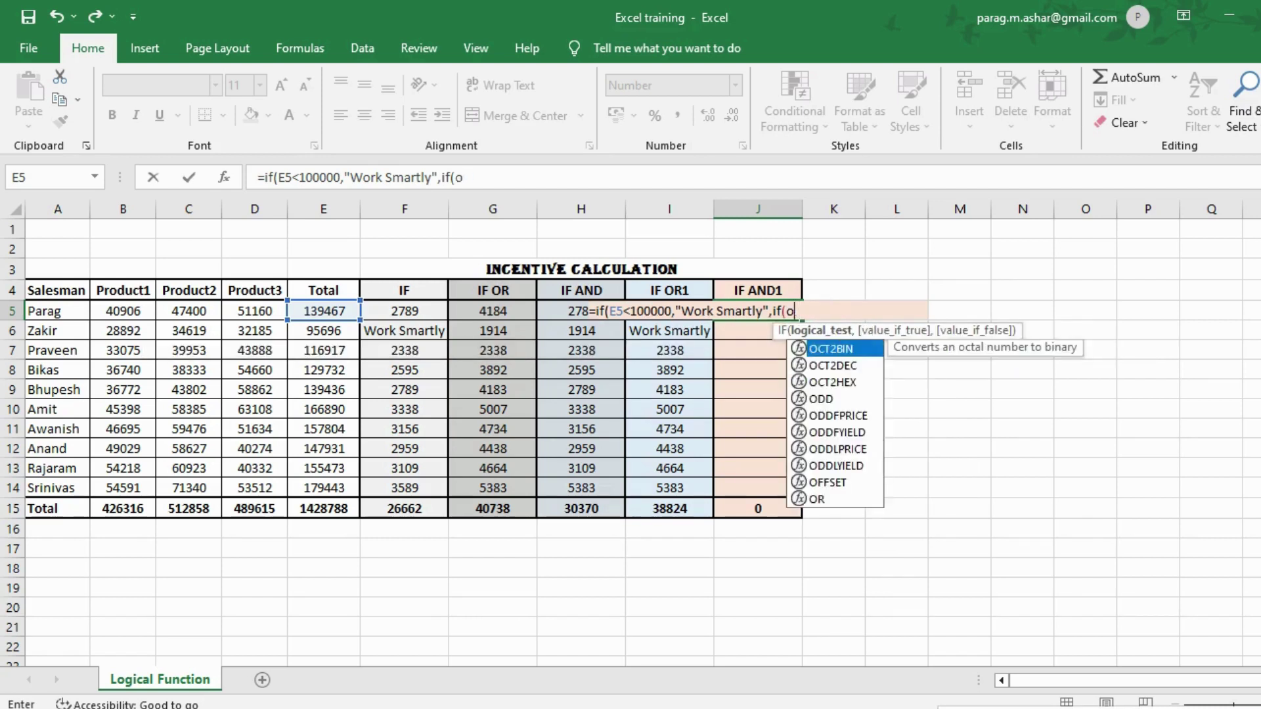
type("AND")
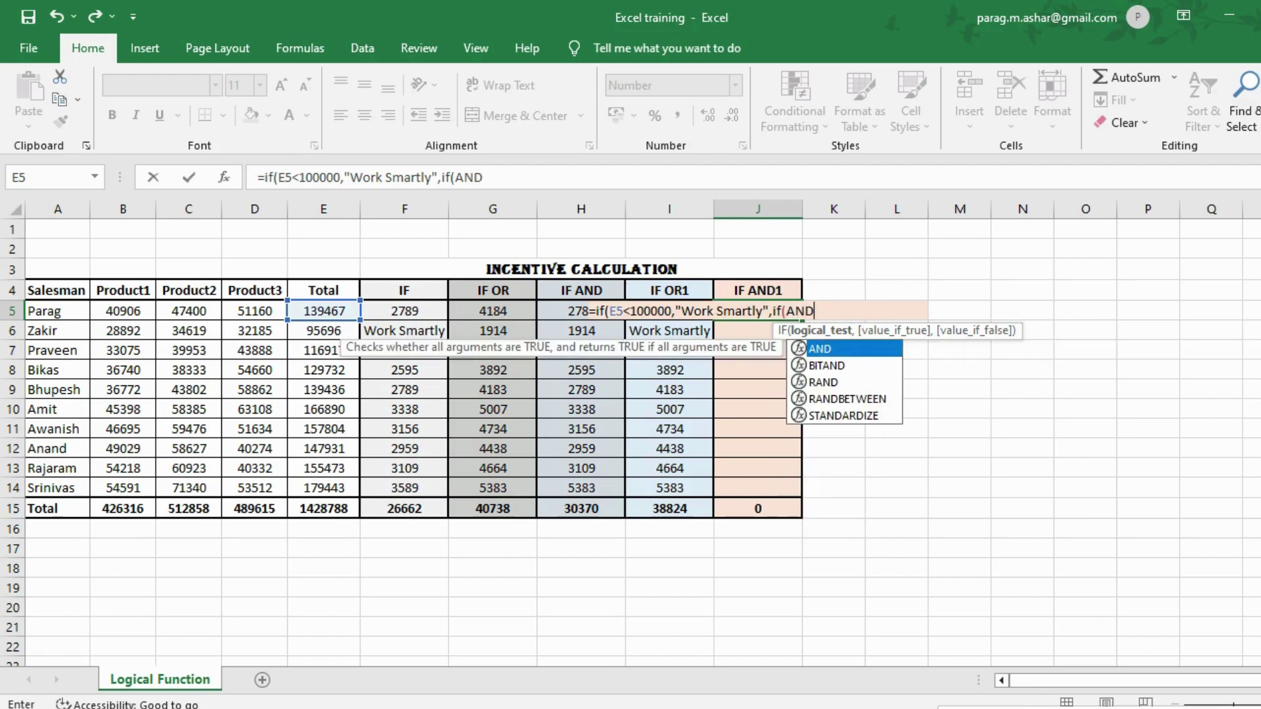
type("(")
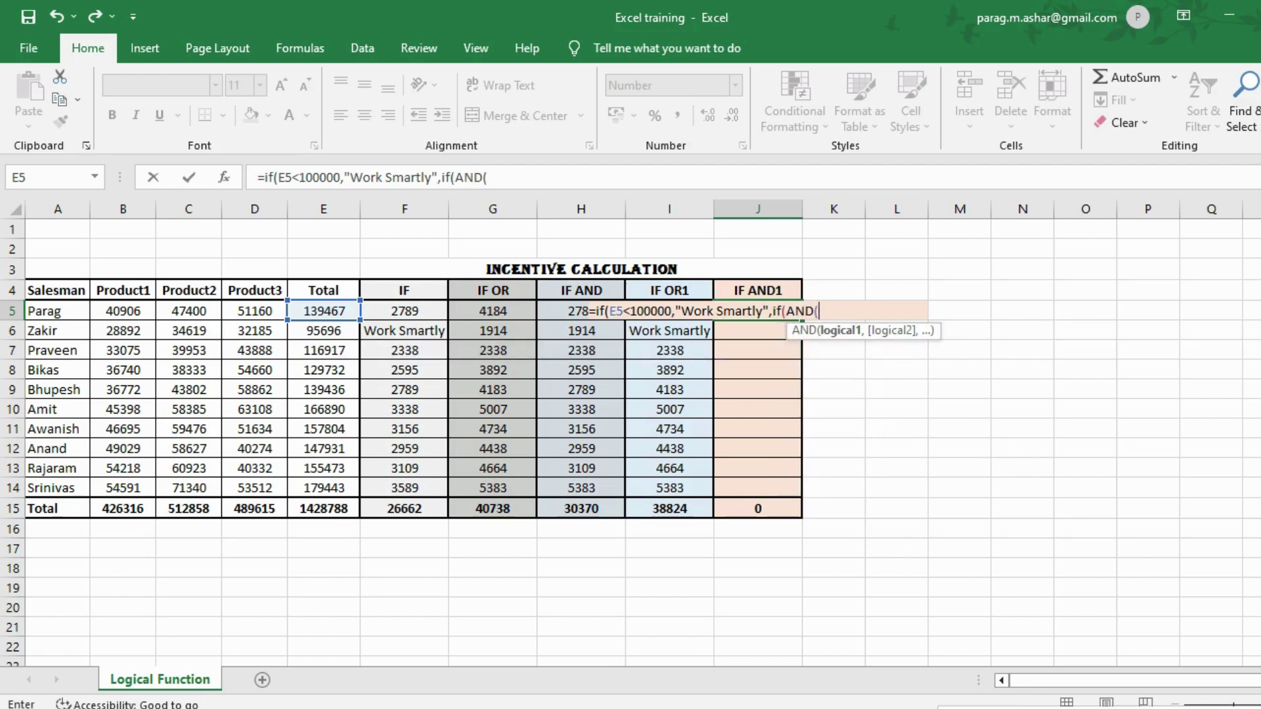
- Enter B5>50000 as the first condition of the AND test in J5
key("Left")
key("Left")
key("Left")
key("Left")
key("Left")
key("Left")
key("Left")
key("Left")
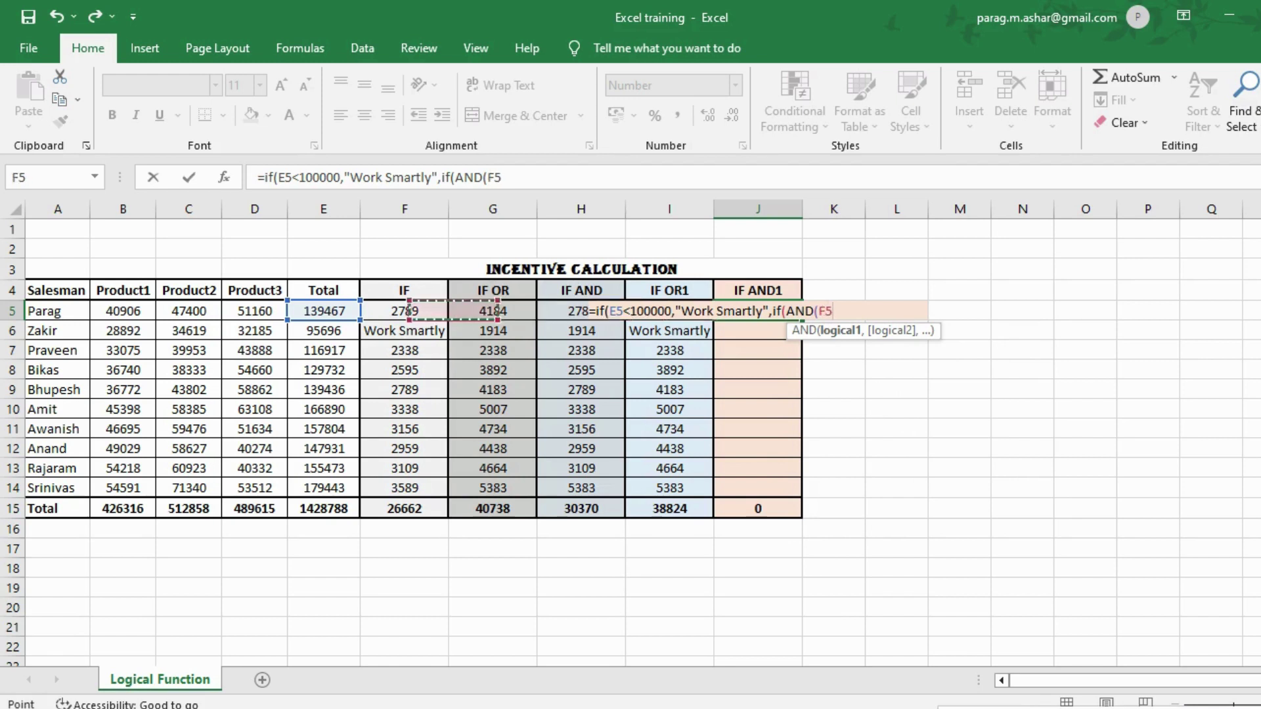
type(">")
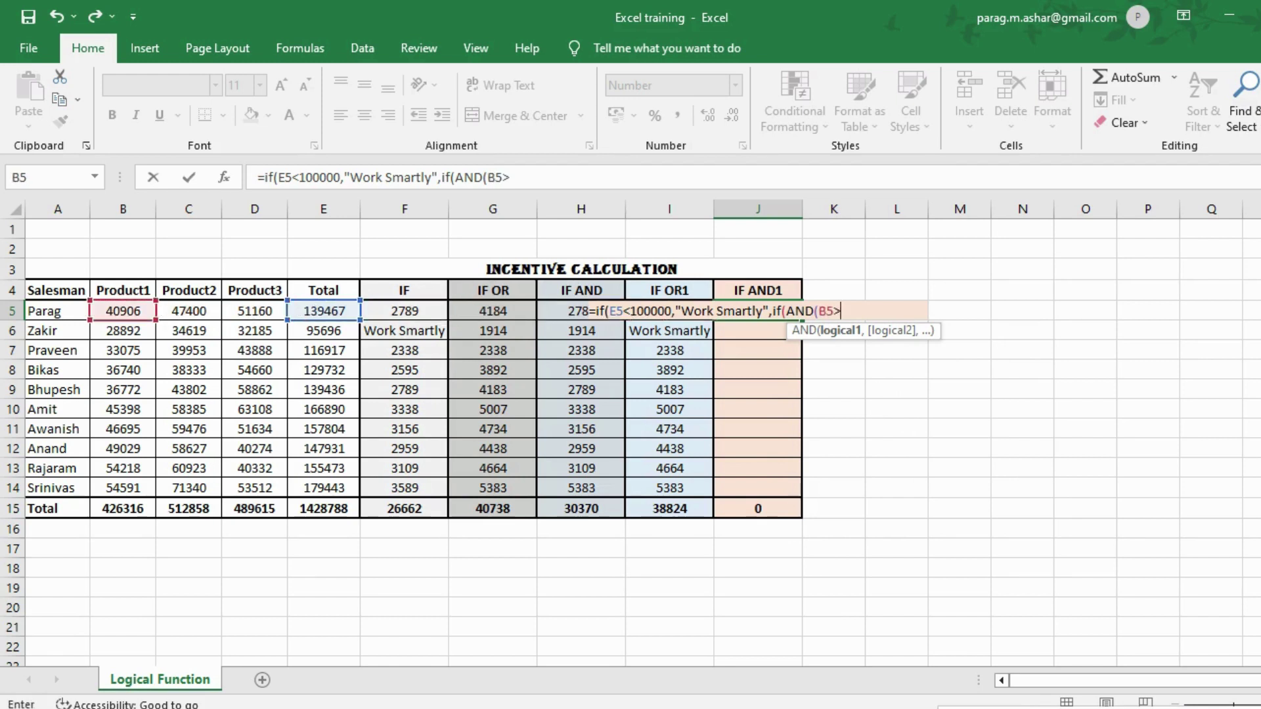
type("50000,")
- Add C5>50000 as the second condition of the AND test in J5
key("Left")
key("Left")
key("Left")
key("Left")
key("Left")
key("Left")
key("Left")
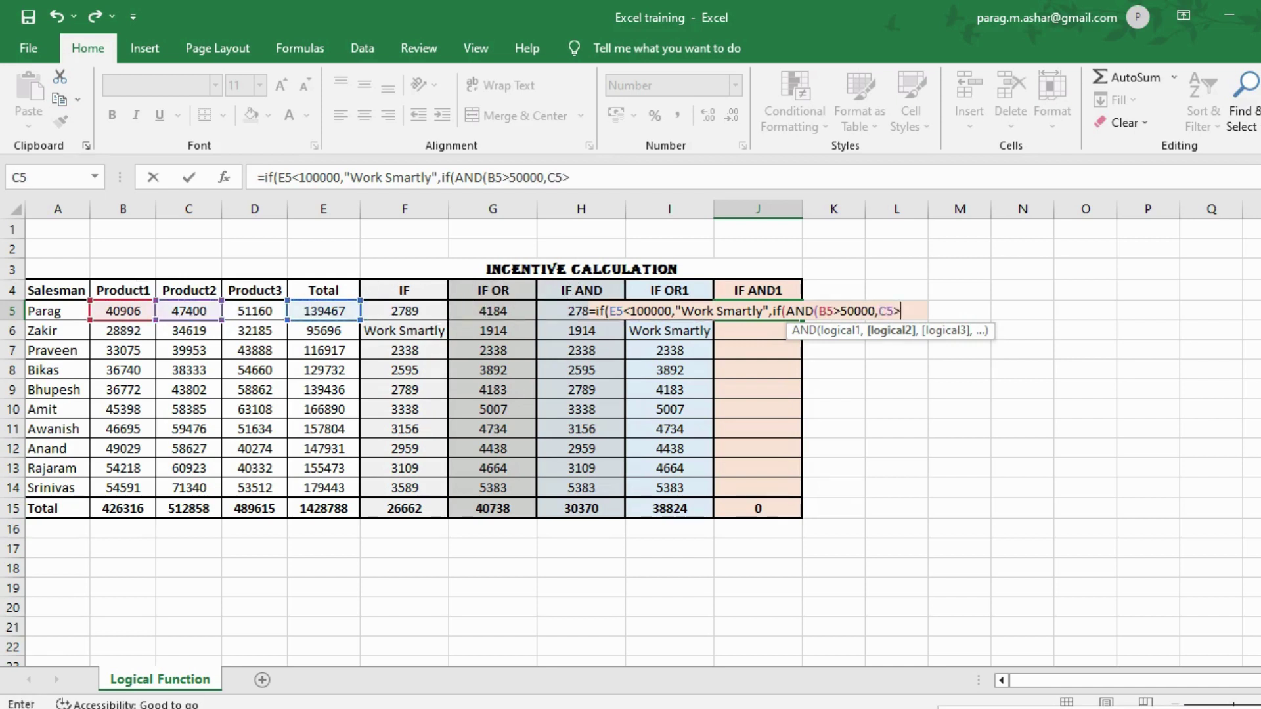
type(">50000")
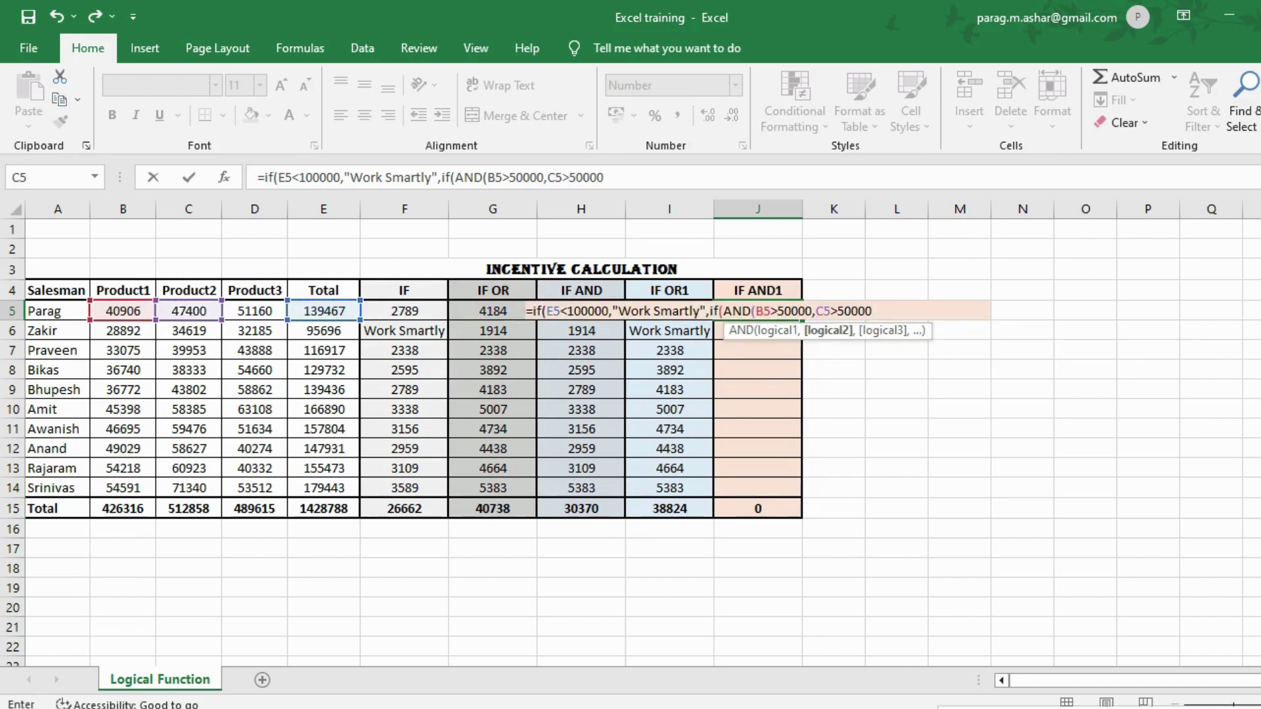
- Add D5>50000 as the third condition in J5 and close the AND test
type(",")
key("Left")
key("Left")
key("Left")
key("Left")
key("Left")
key("Left")
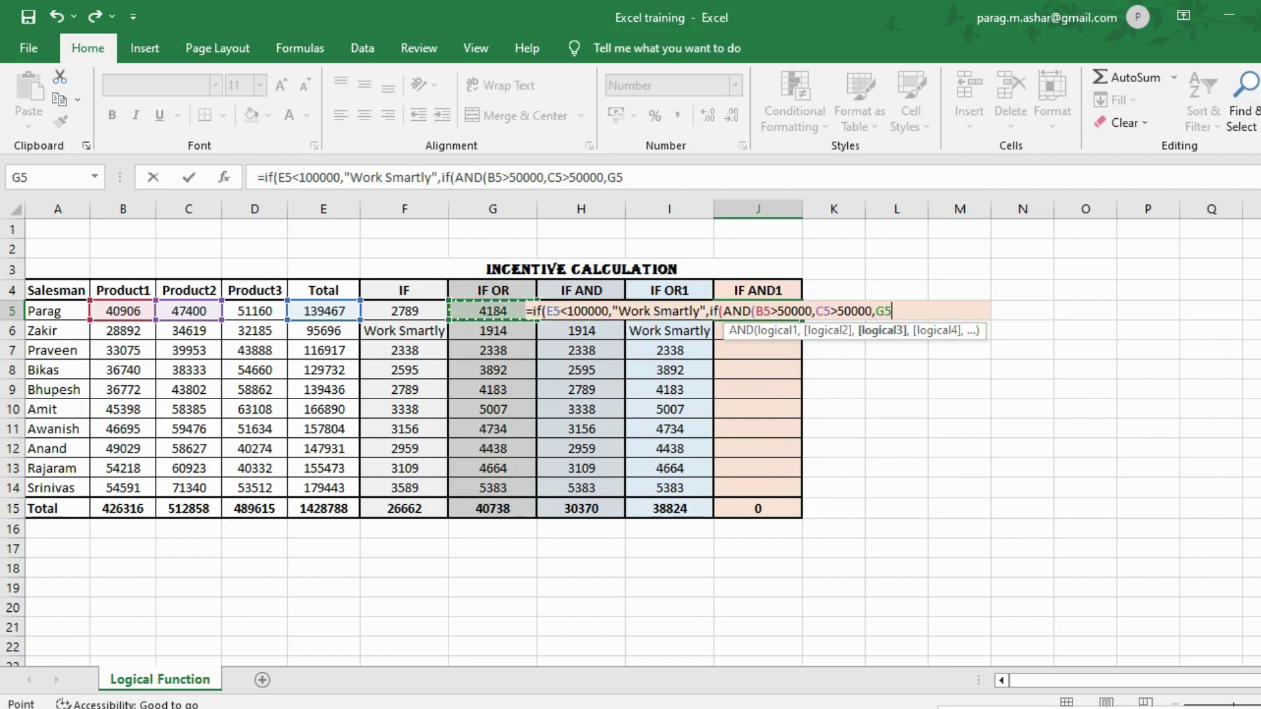
type(">")
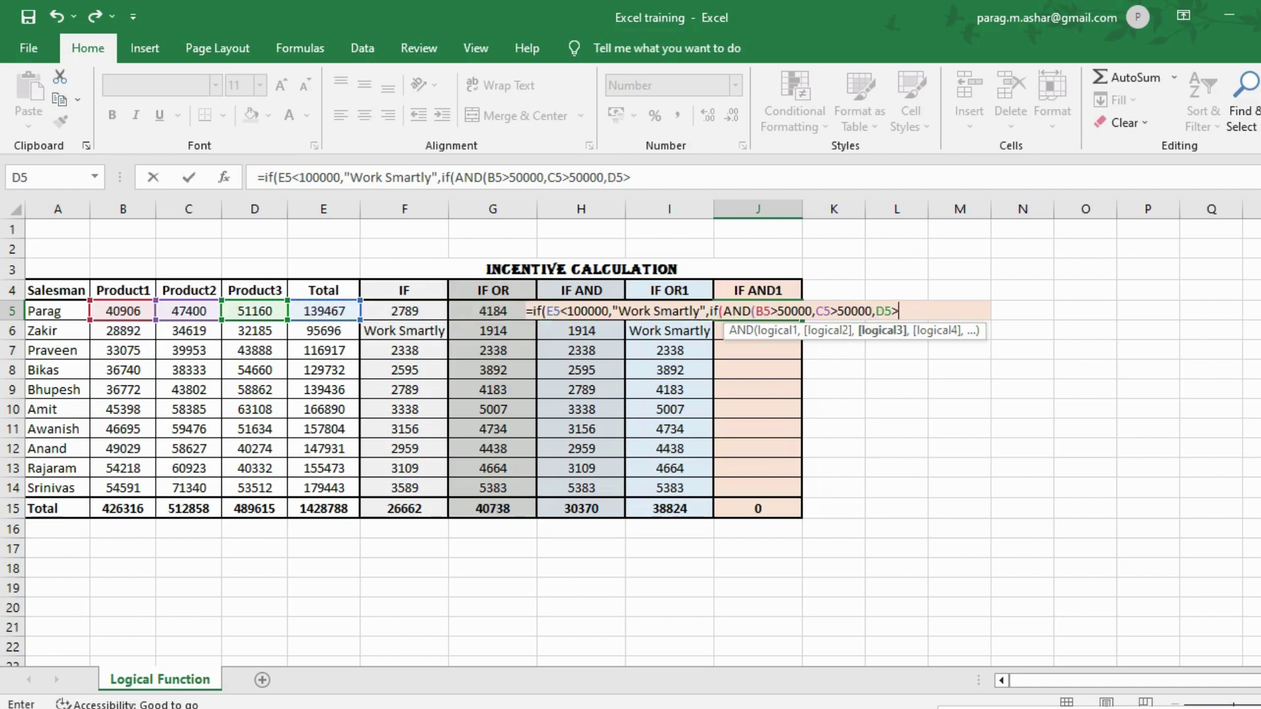
type("50000),")
- Enter E5*3% as the value if true of the nested IF in the J5 formula
key("Left")
key("Left")
key("Left")
key("Left")
key("Left")
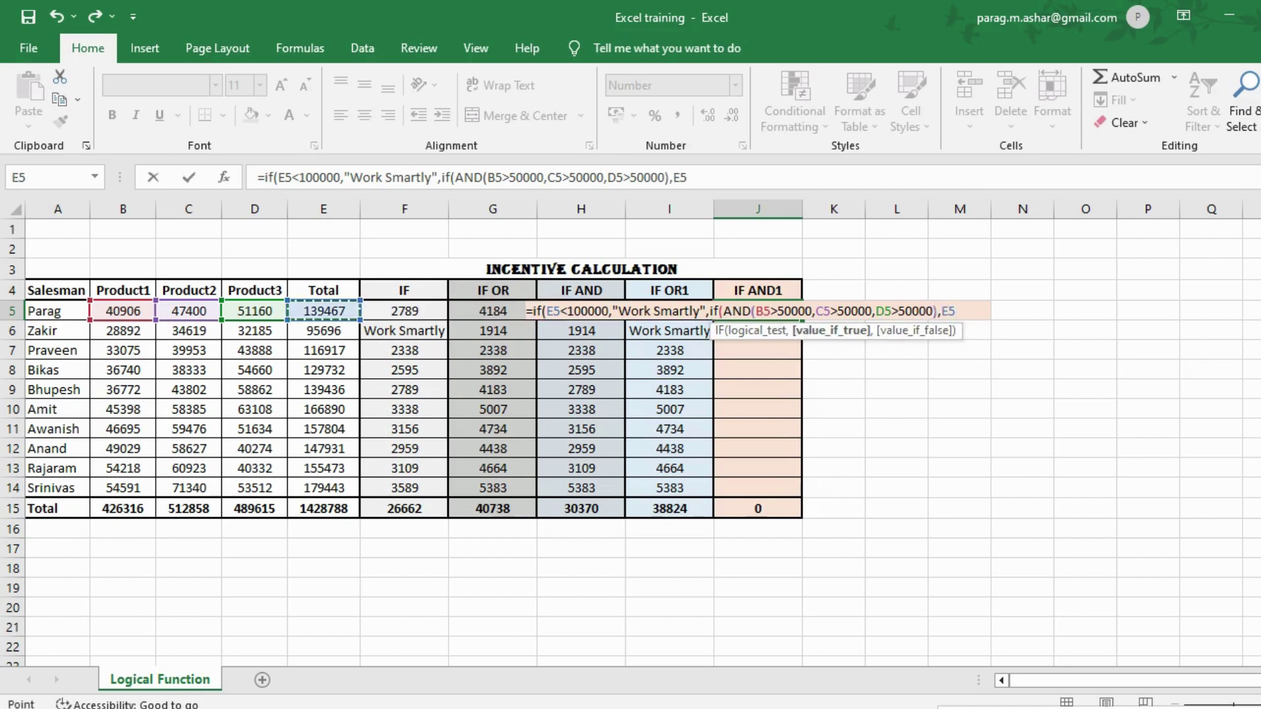
type("*3%")
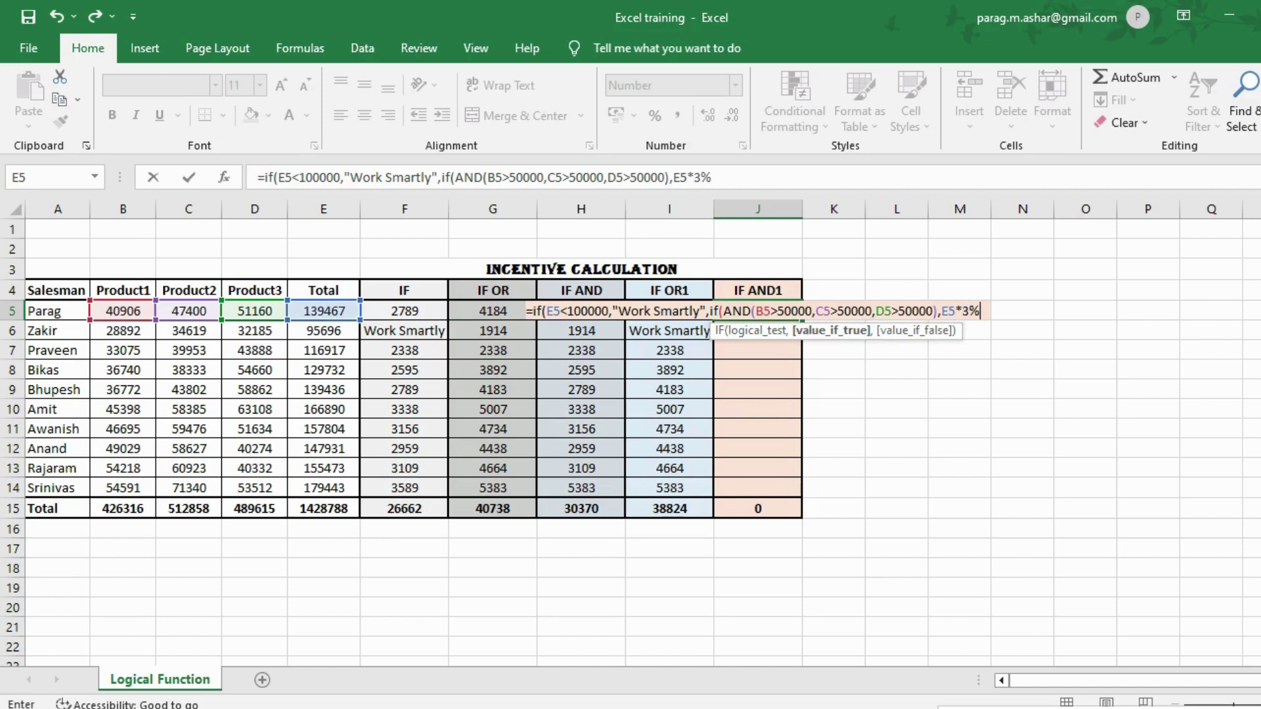
type(",")
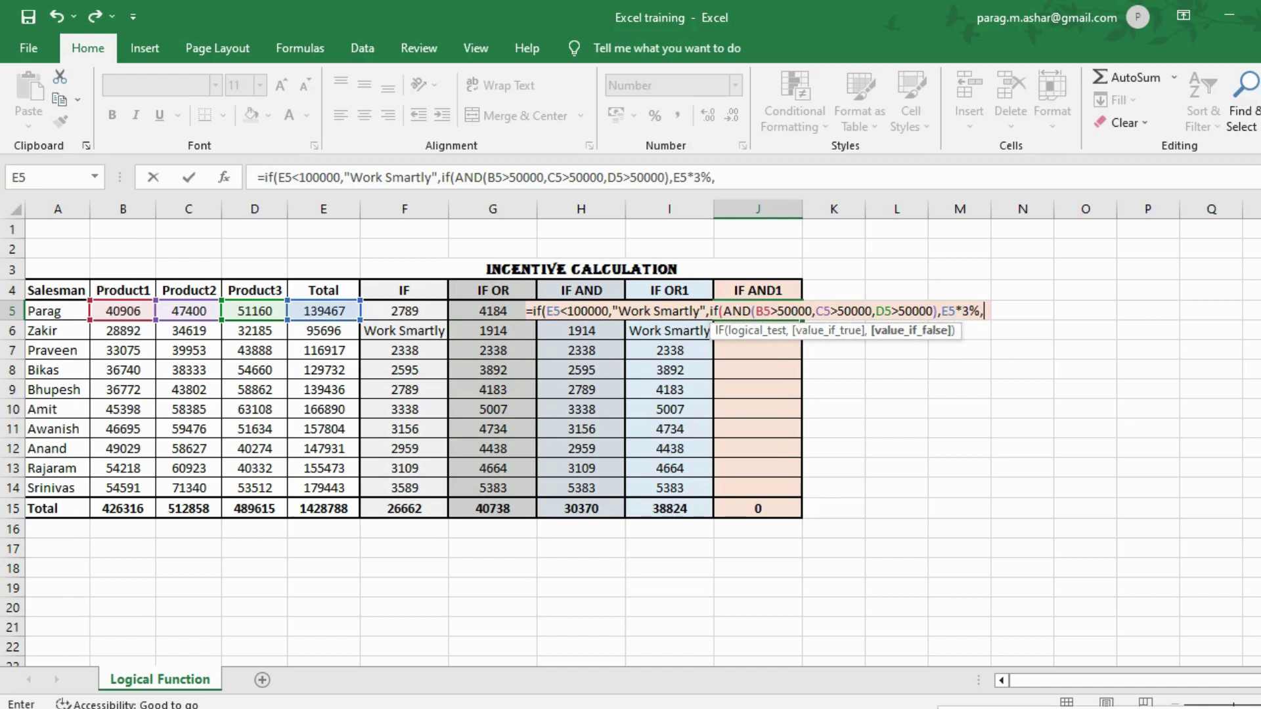
- Enter E5*2% as the value if false of the nested IF and complete the J5 formula
key("Left")
key("Left")
key("Left")
key("Left")
key("Left")
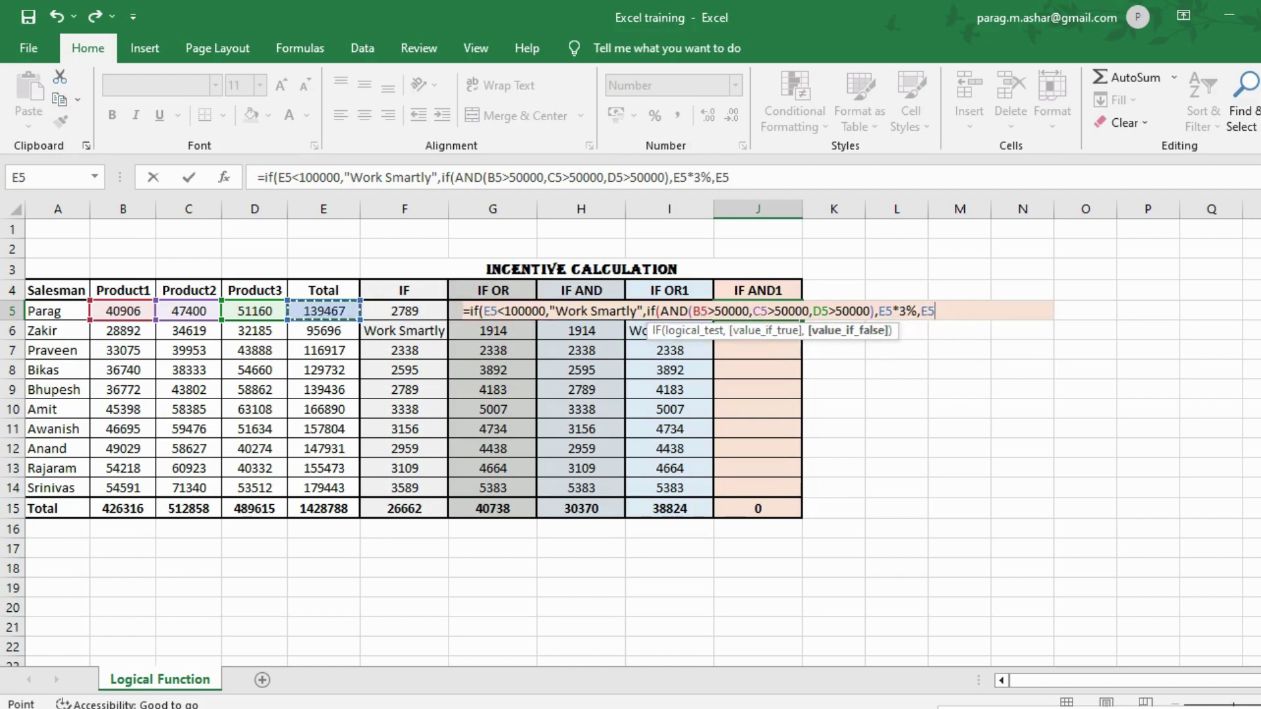
type("*2%")
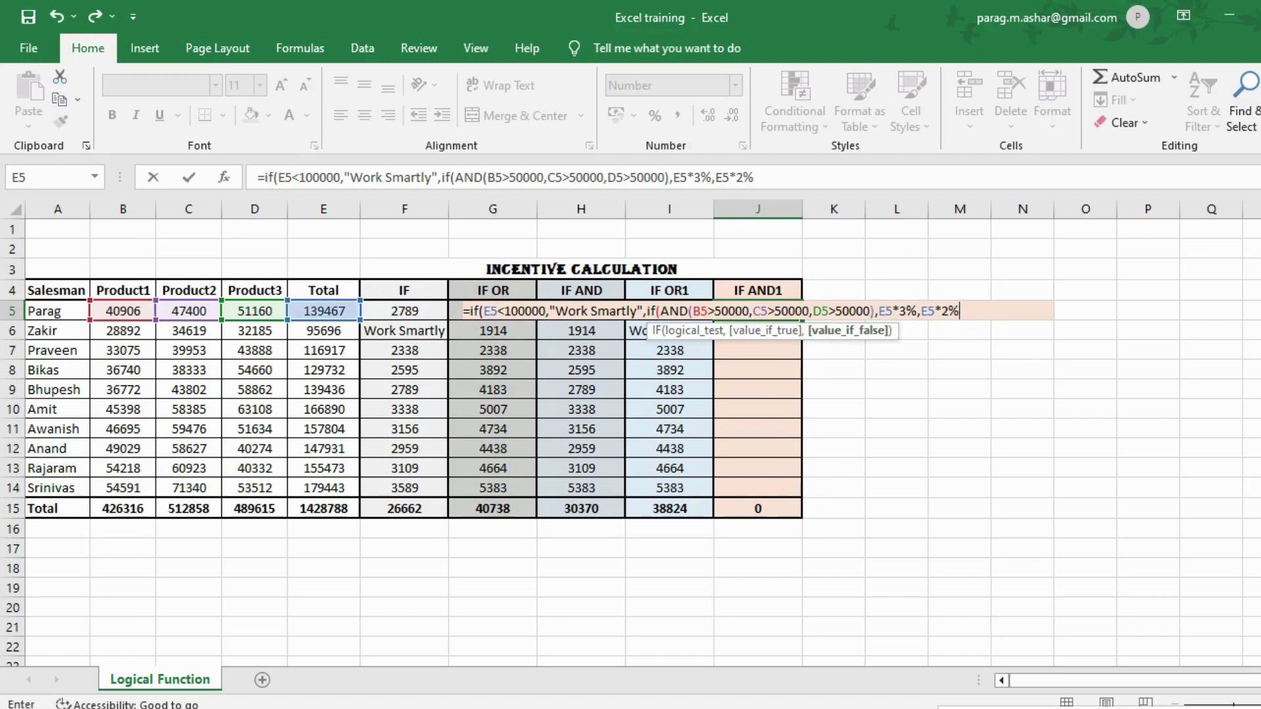
key("Return")
key("Return")
key("Up")
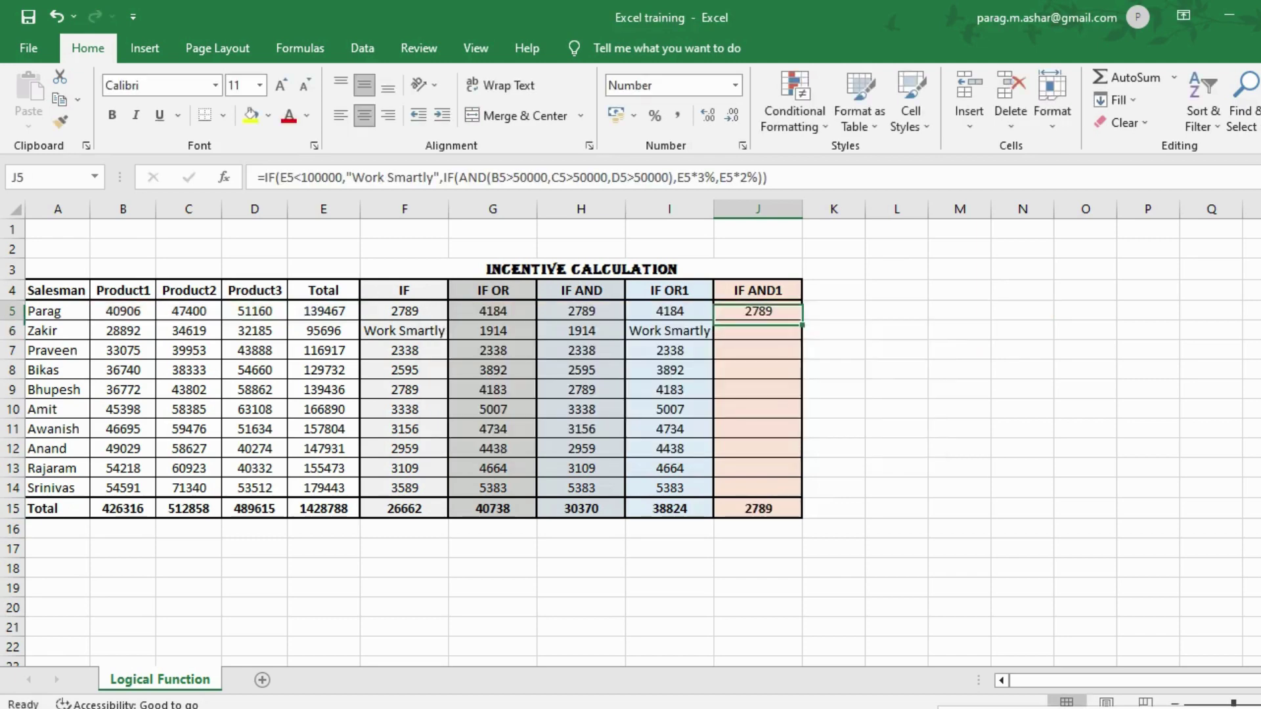
- Copy the J5 formula down the IF AND1 column through J14
key("ctrl+c")
key("shift+Down")
key("shift+Down")
key("shift+Down")
key("shift+Down")
key("shift+Down")
key("shift+Down")
key("shift+Down")
key("shift+Down")
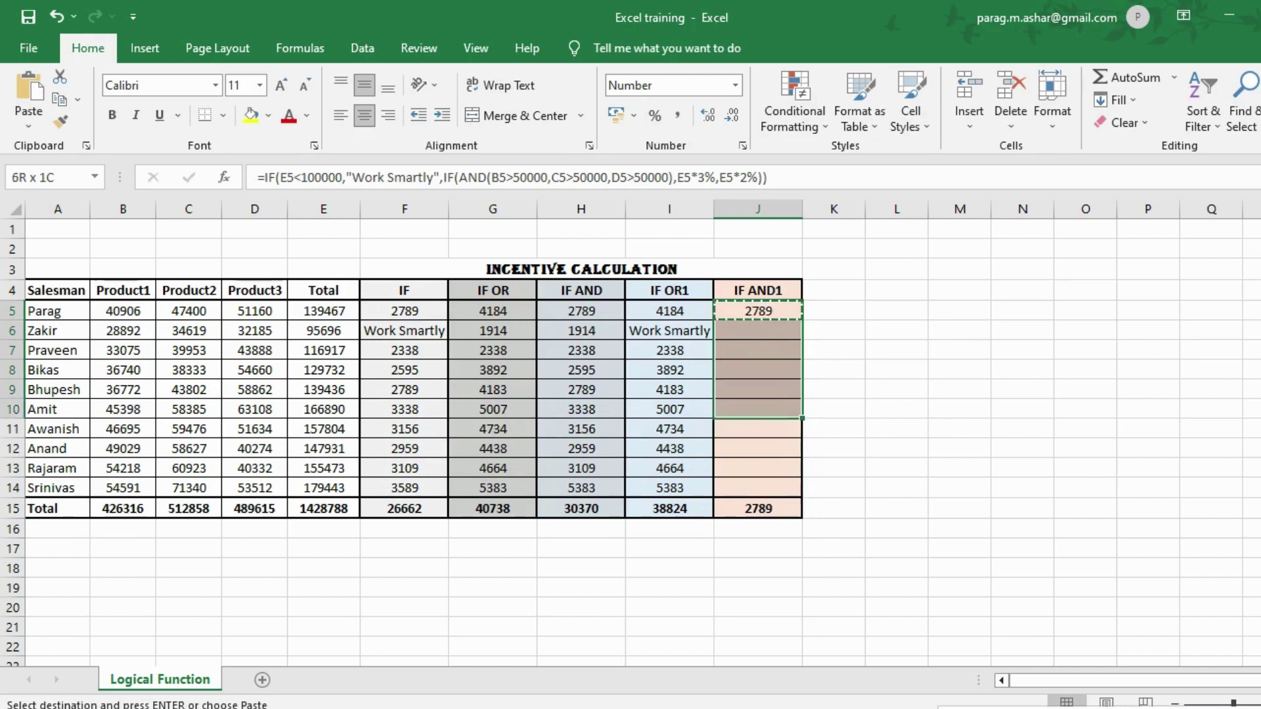
key("shift+Down")
key("Return")
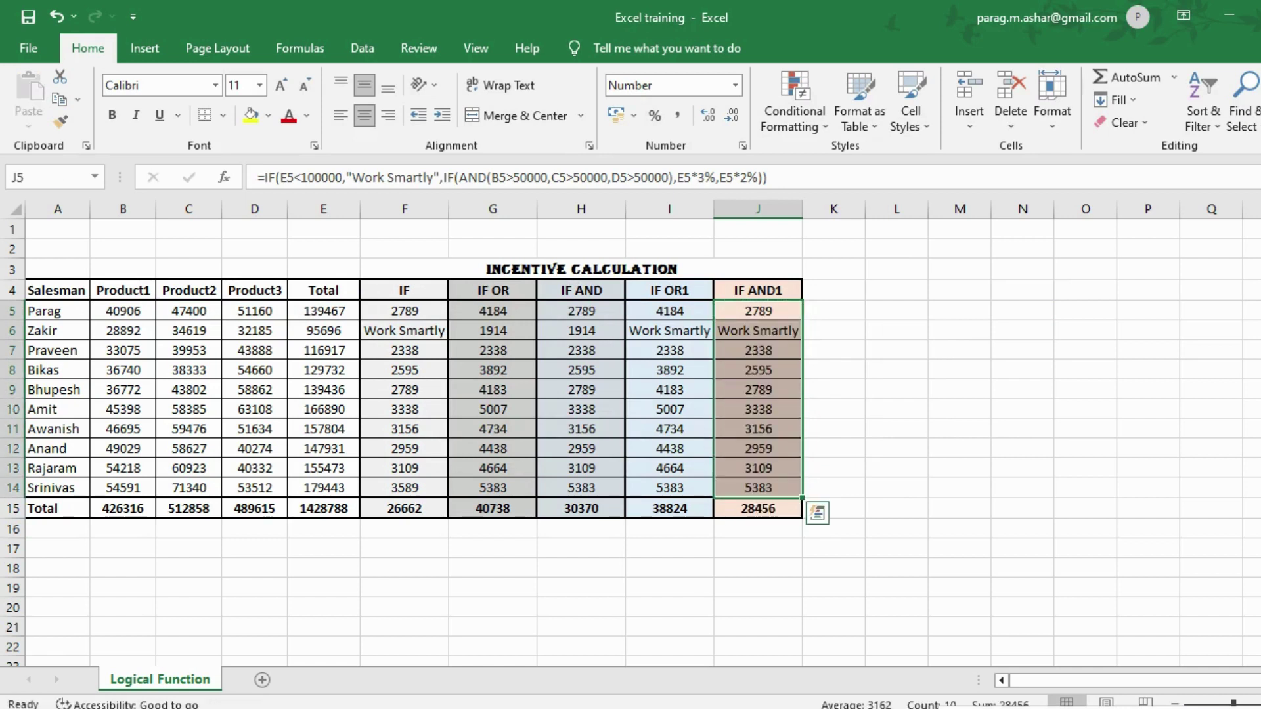